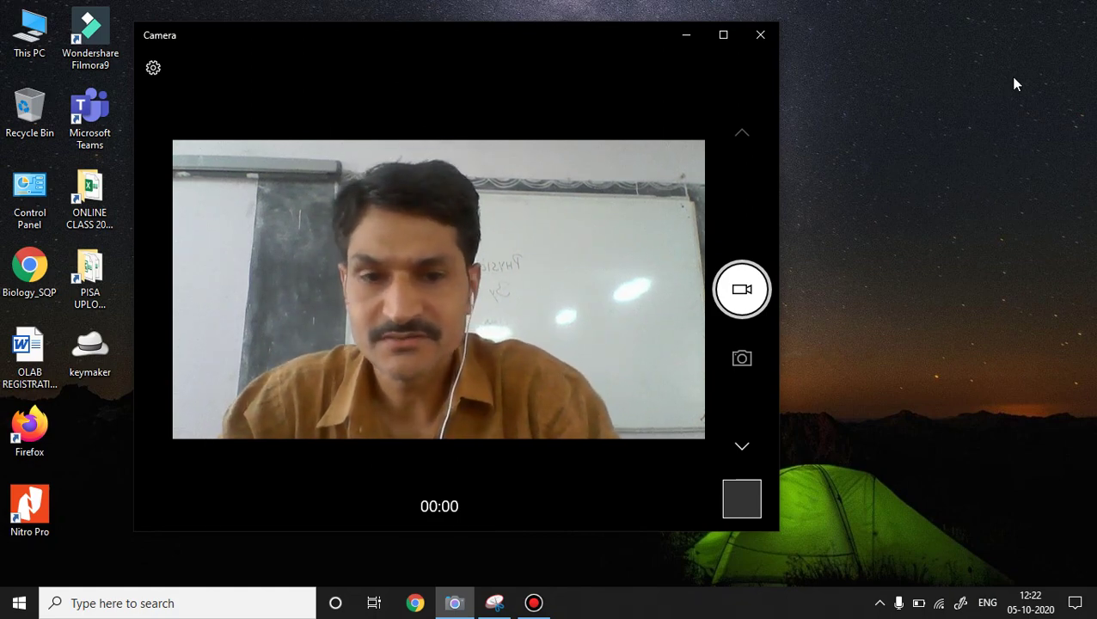
# Close the Windows Camera app without recording anything, leaving only the desktop.
pyautogui.click(759, 35)
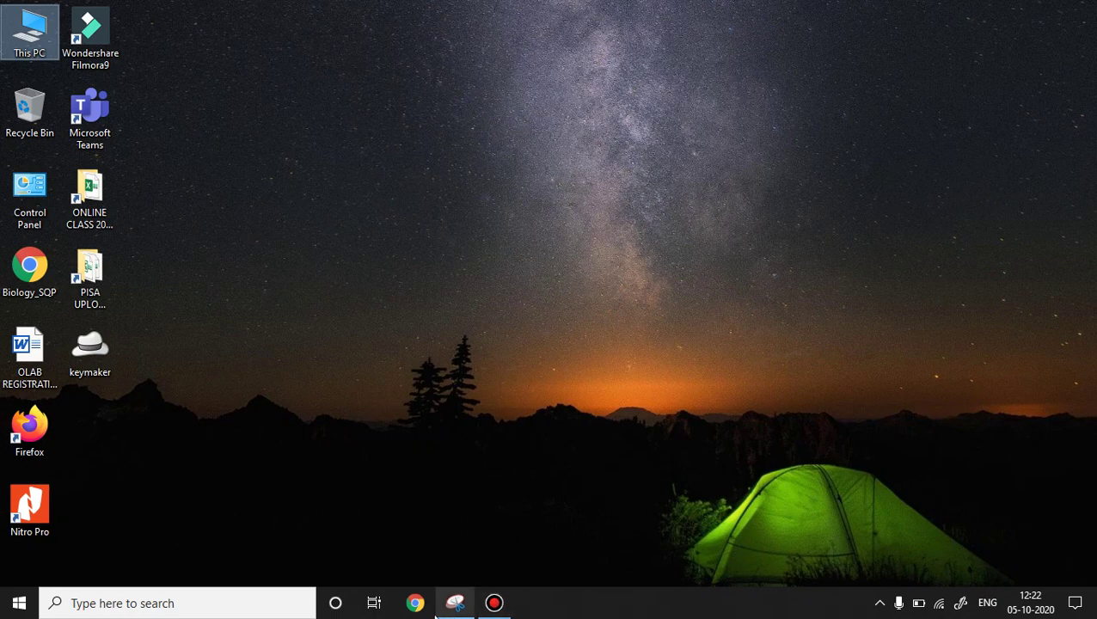
# Launch Google Chrome from the taskbar to a New Tab page.
pyautogui.click(415, 604)
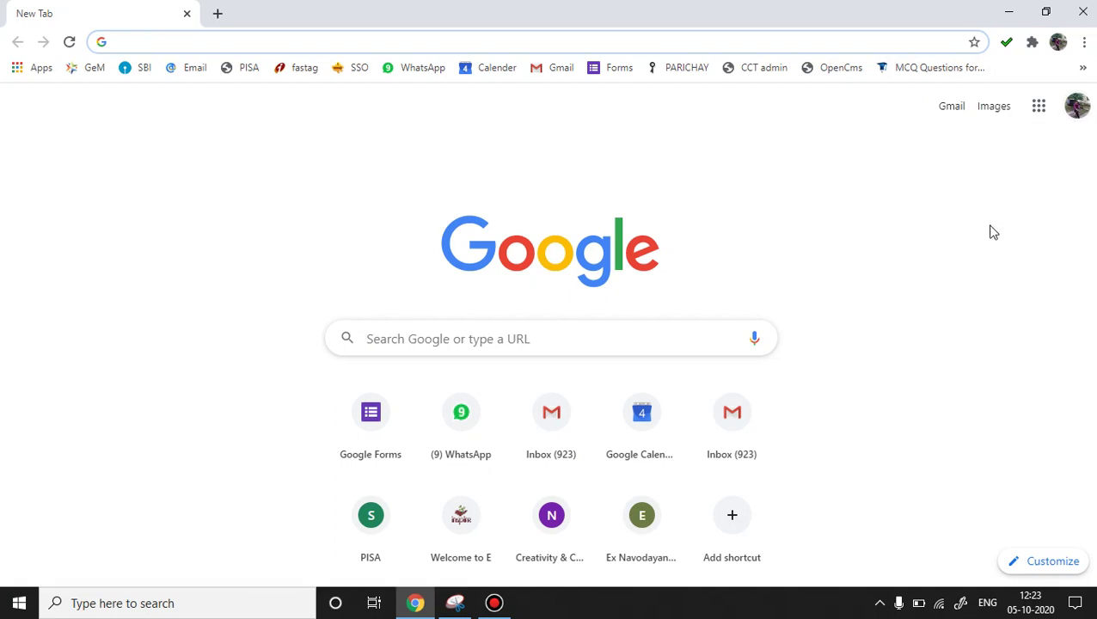
# Search Google for 'google forms' and open the Google Forms sign-in result.
pyautogui.click(554, 335)
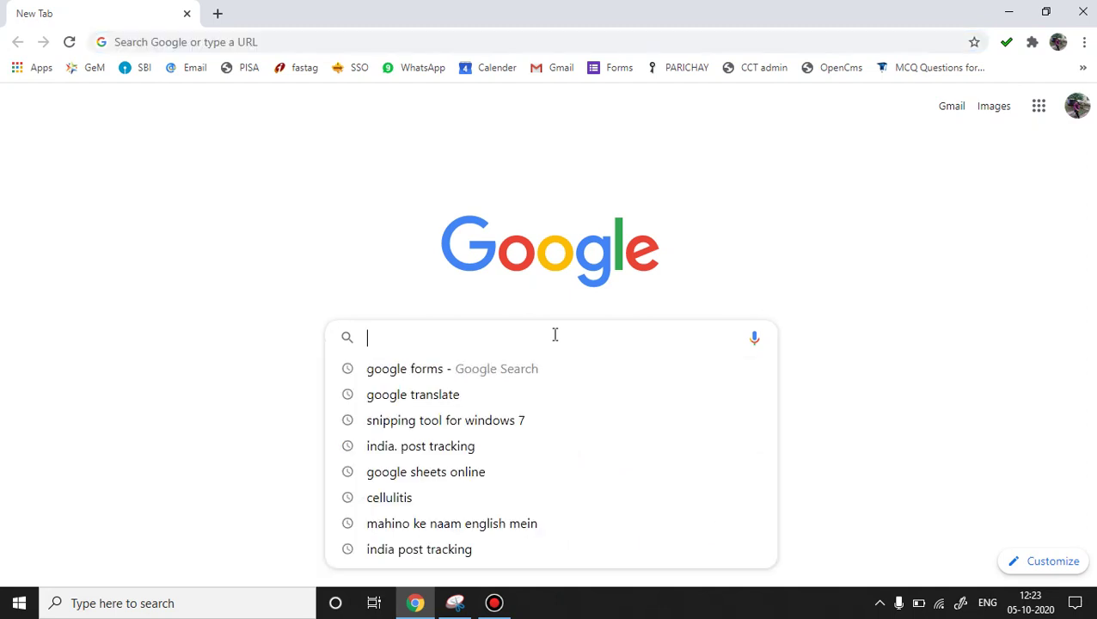
pyautogui.click(477, 376)
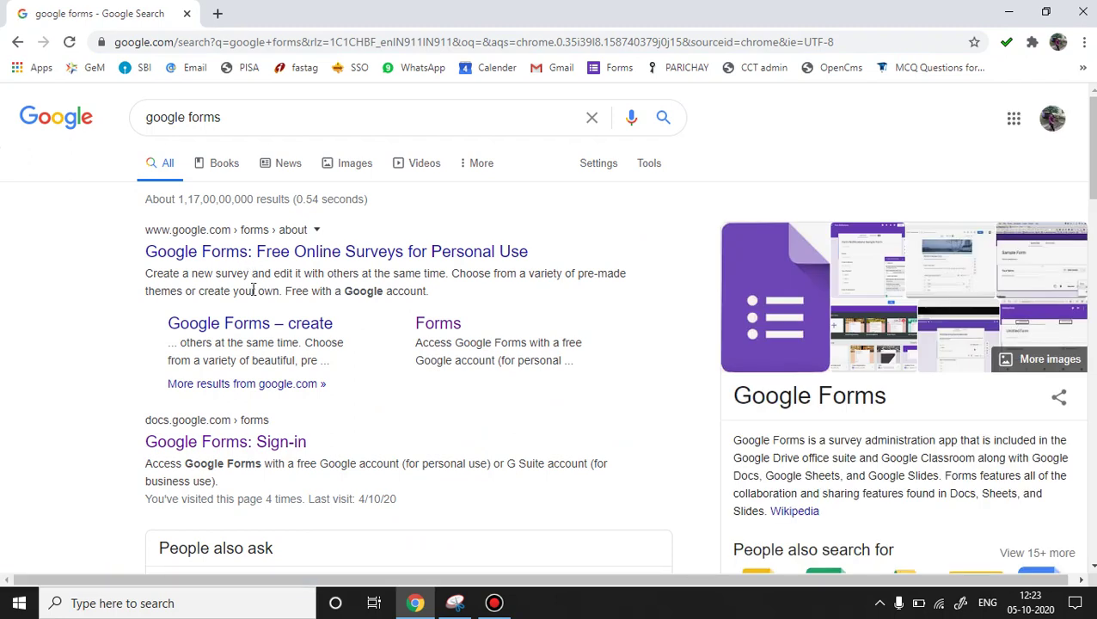
pyautogui.click(202, 440)
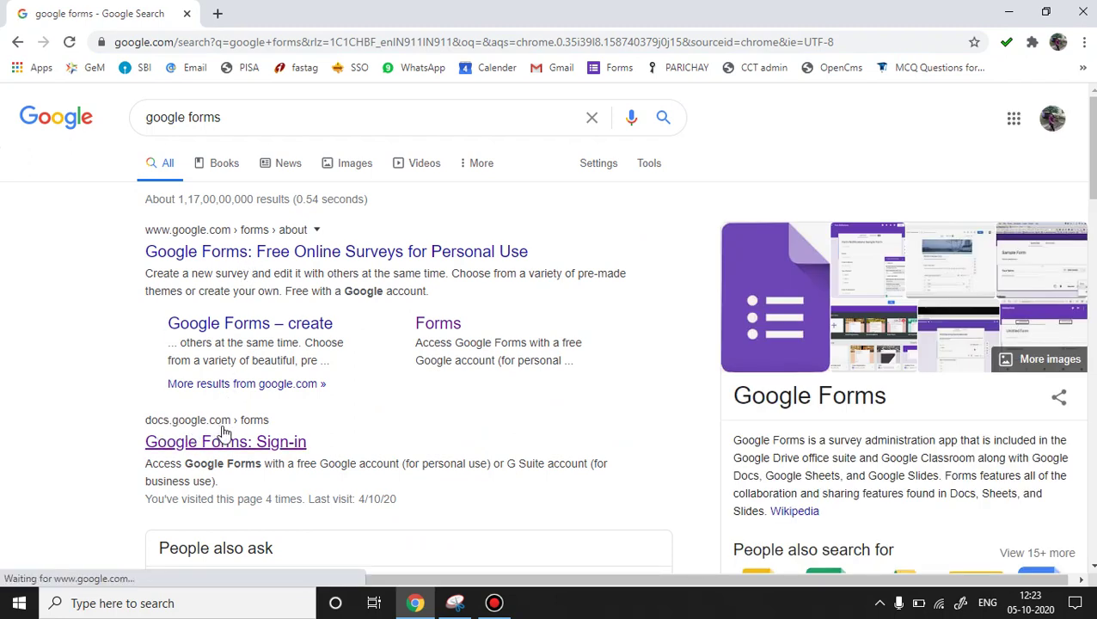
pyautogui.click(183, 451)
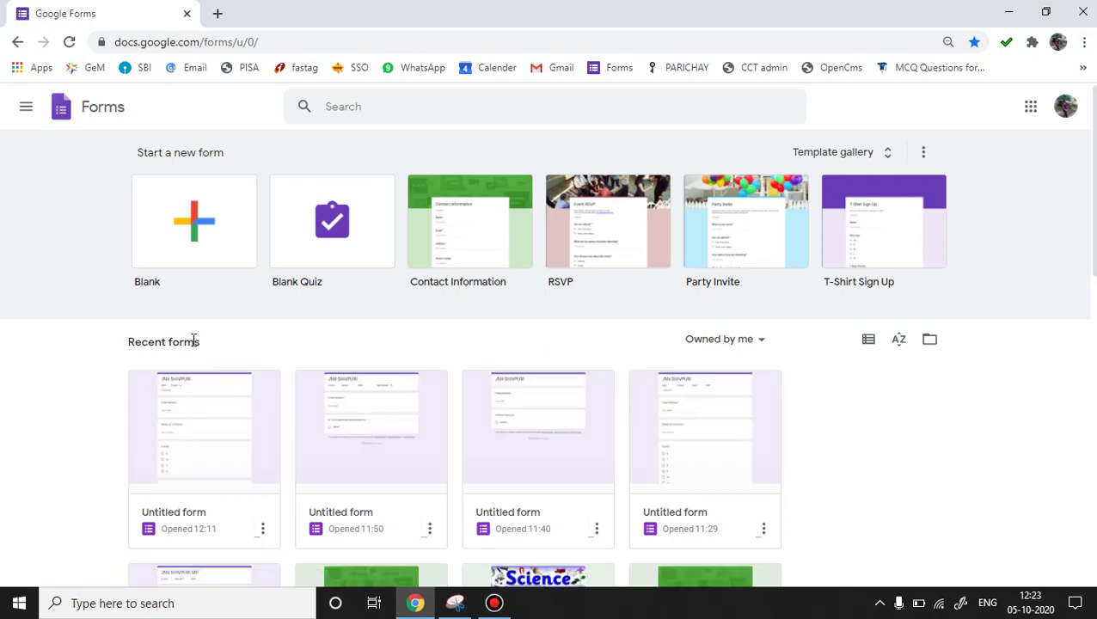
# Create a blank form titled 'JNV SHIVPURI', described 'TERM EXAM -1 SUBJECT- BIOLOGY' plus the teacher's name.
pyautogui.click(195, 220)
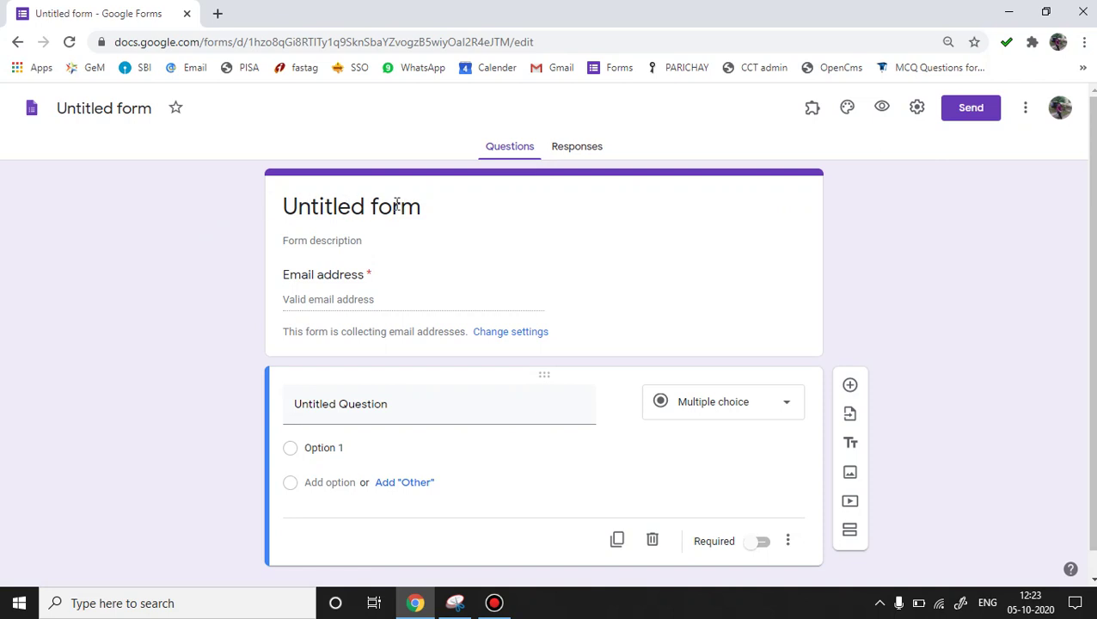
pyautogui.click(436, 203)
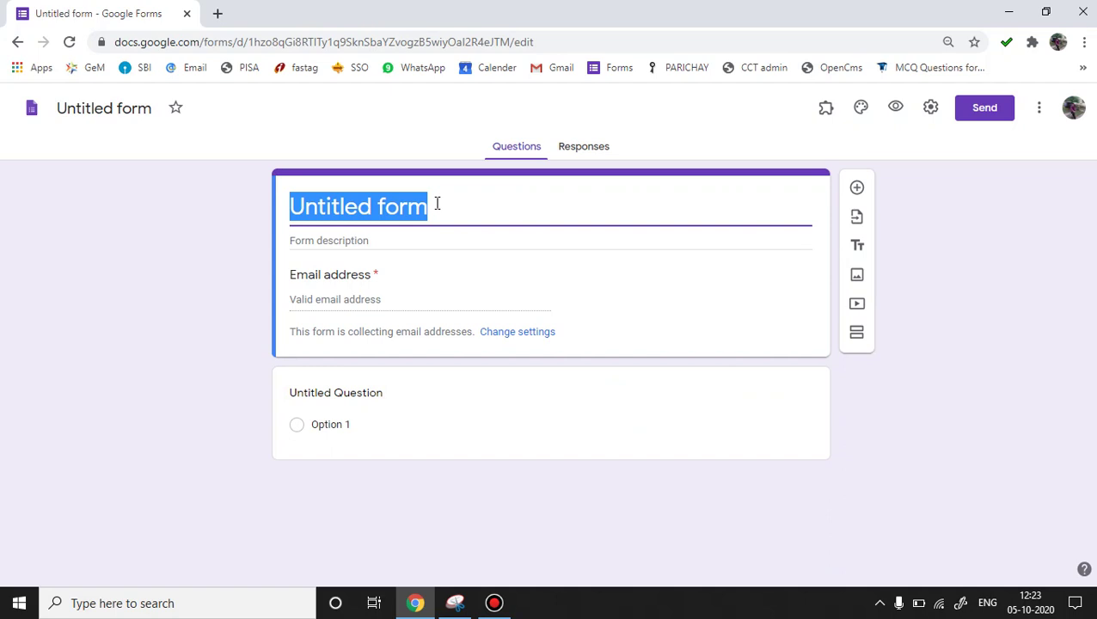
pyautogui.write('JNV SHIVPURI')
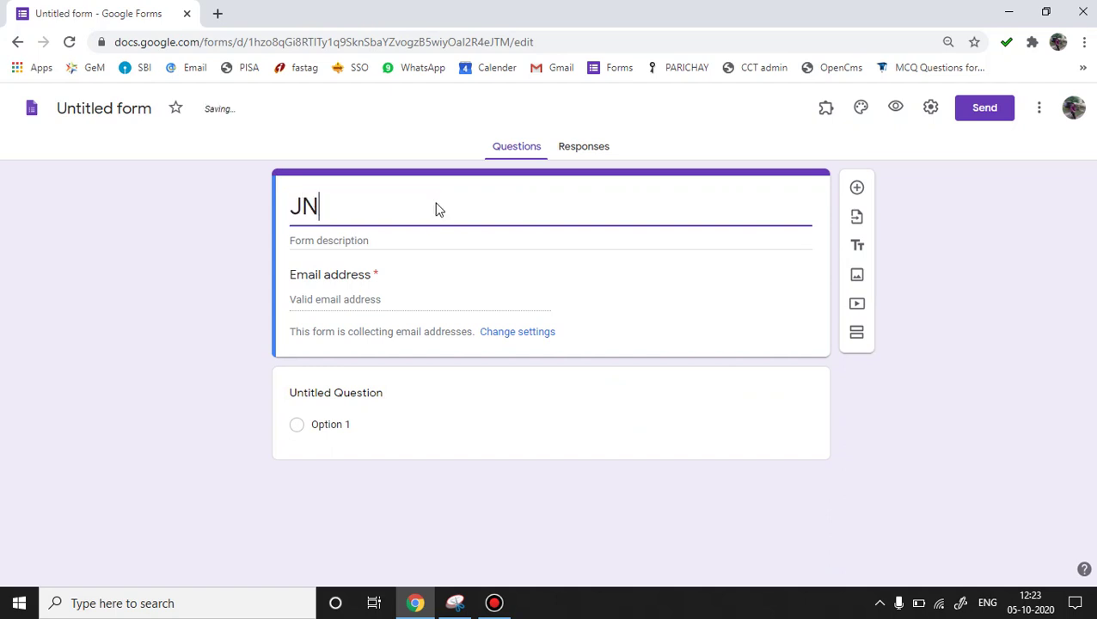
pyautogui.click(376, 243)
pyautogui.write('TERM EXAM')
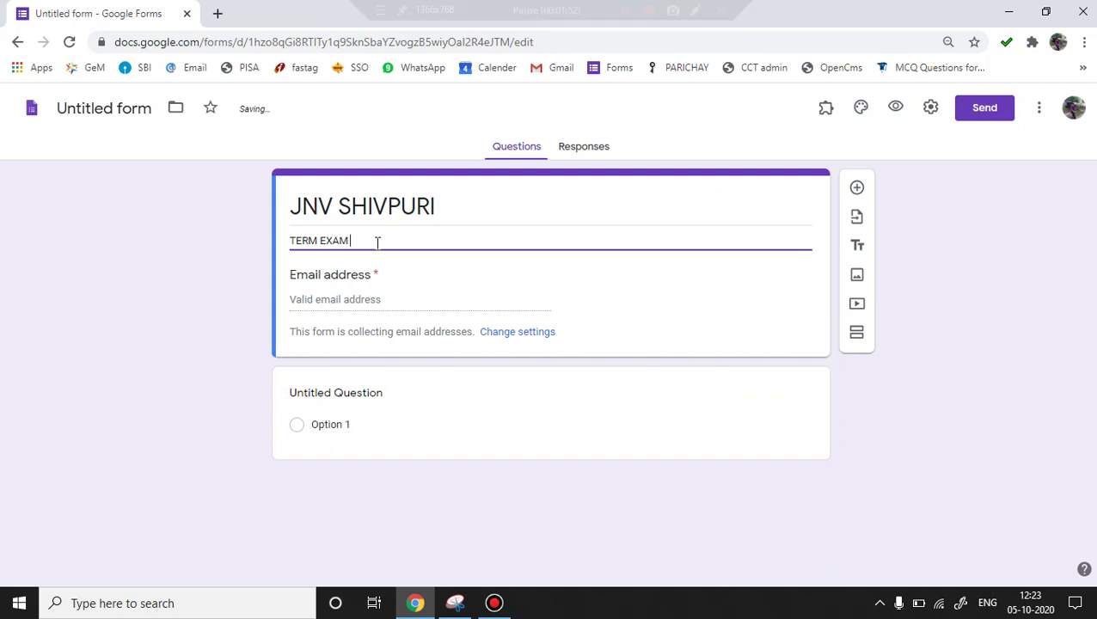
pyautogui.write(' -1           S')
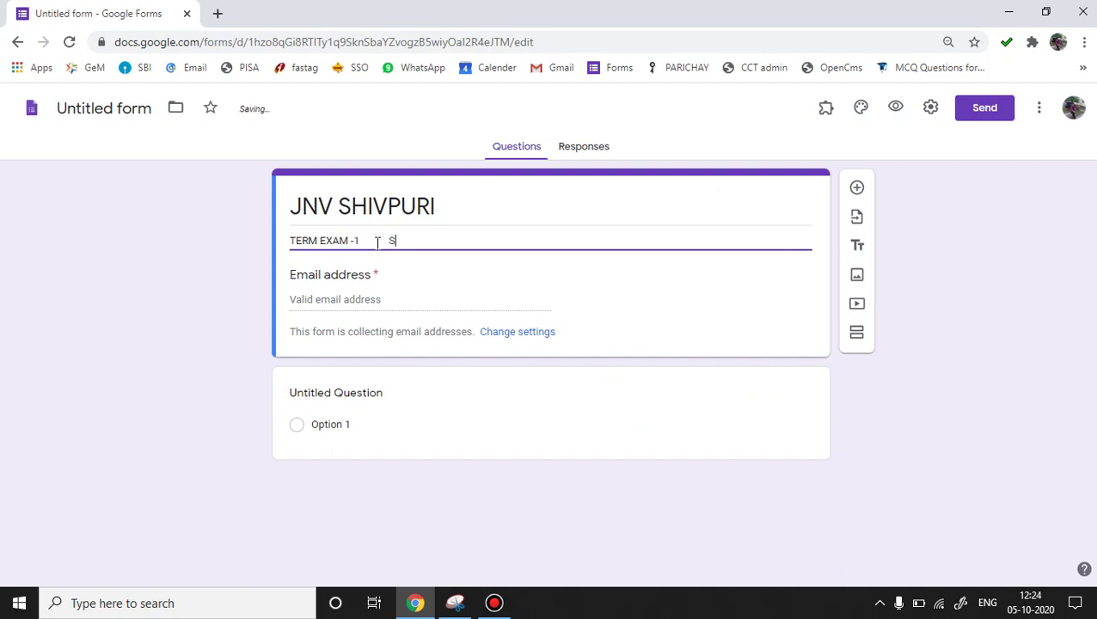
pyautogui.write('UBJECT')
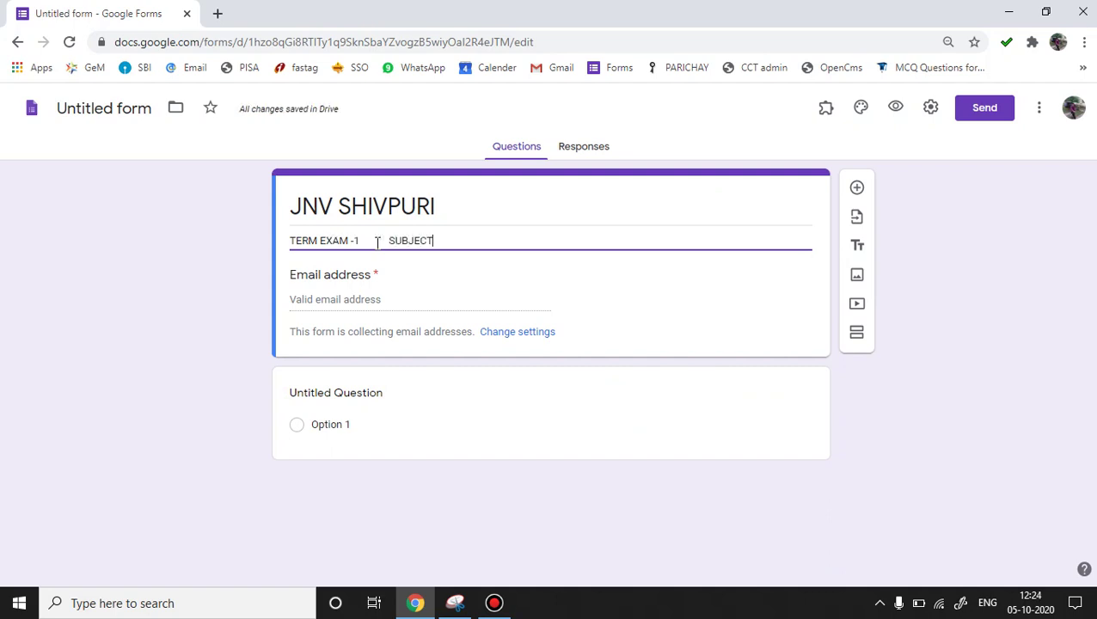
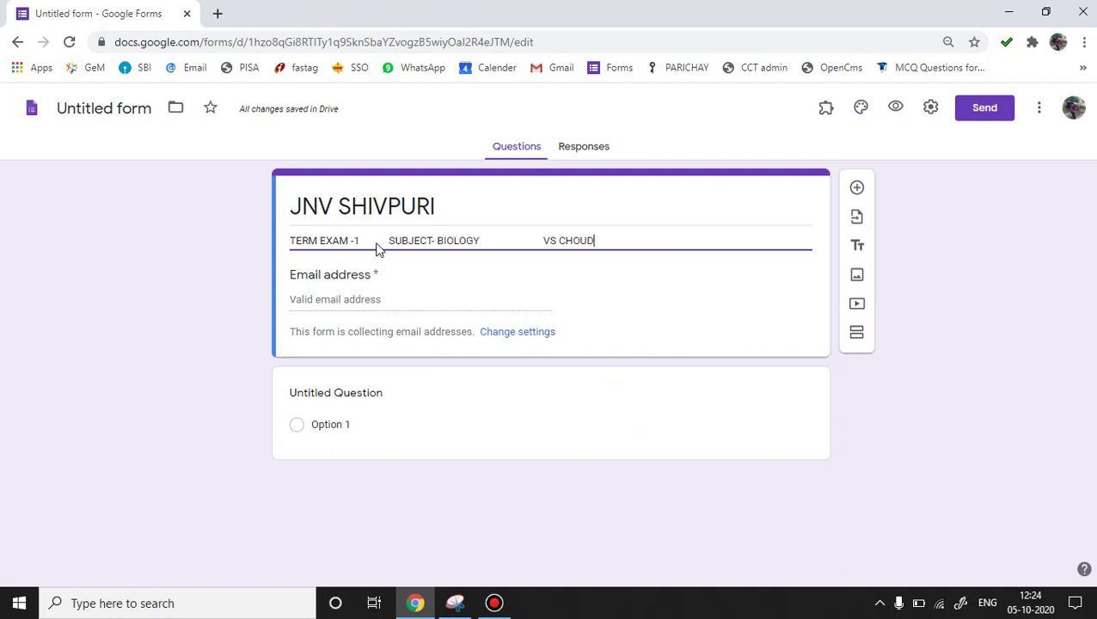
# Switch on Make this a quiz in Settings, releasing marks later after manual review.
pyautogui.click(930, 112)
pyautogui.click(930, 112)
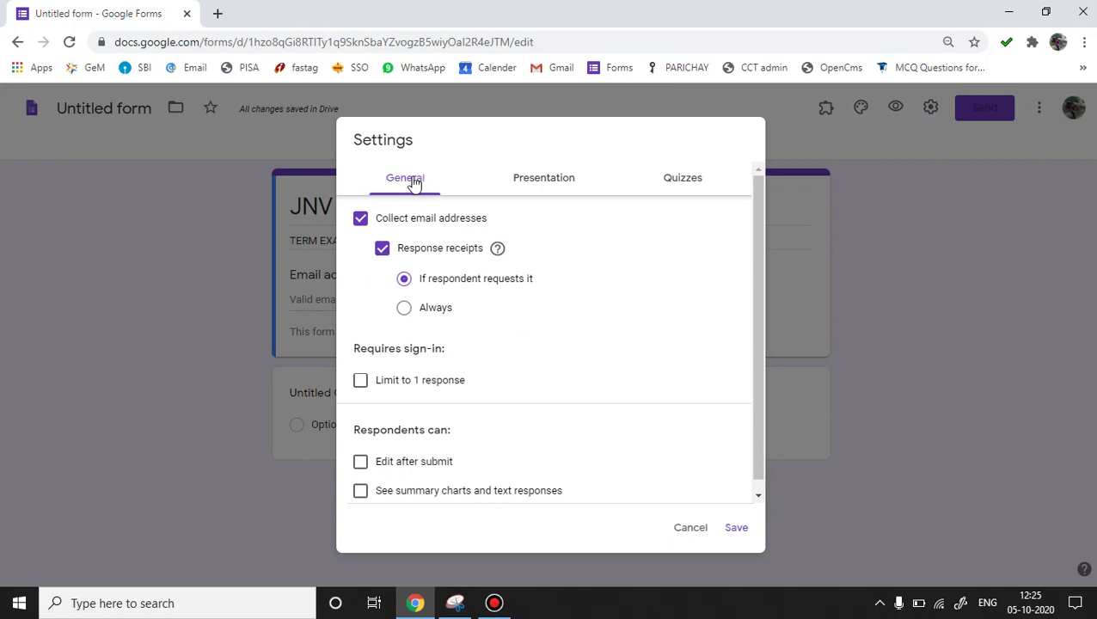
pyautogui.click(697, 186)
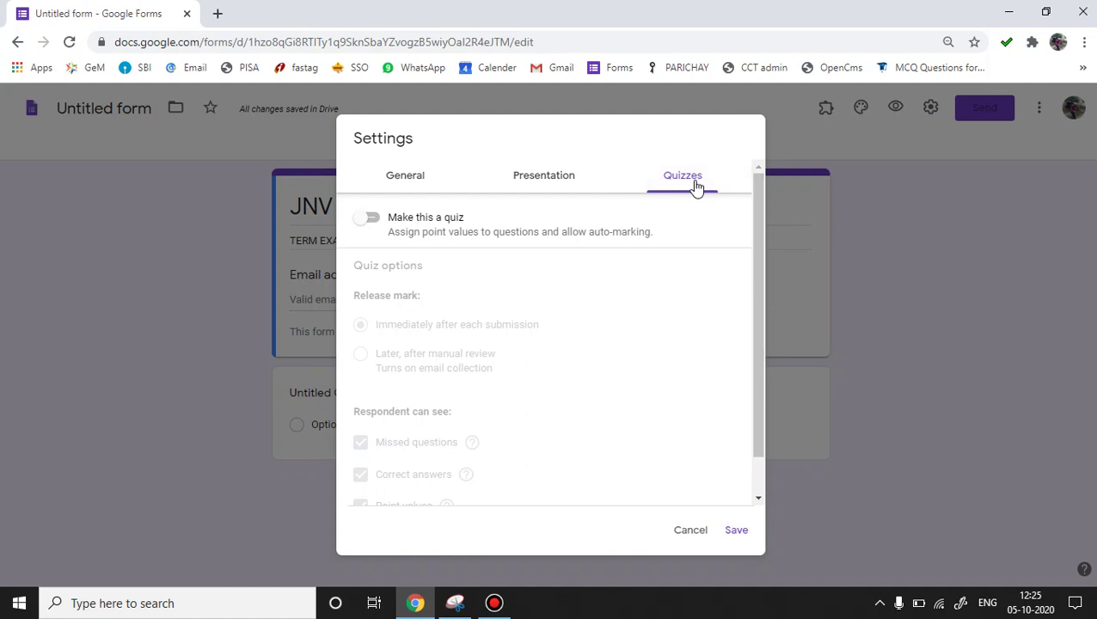
pyautogui.click(372, 220)
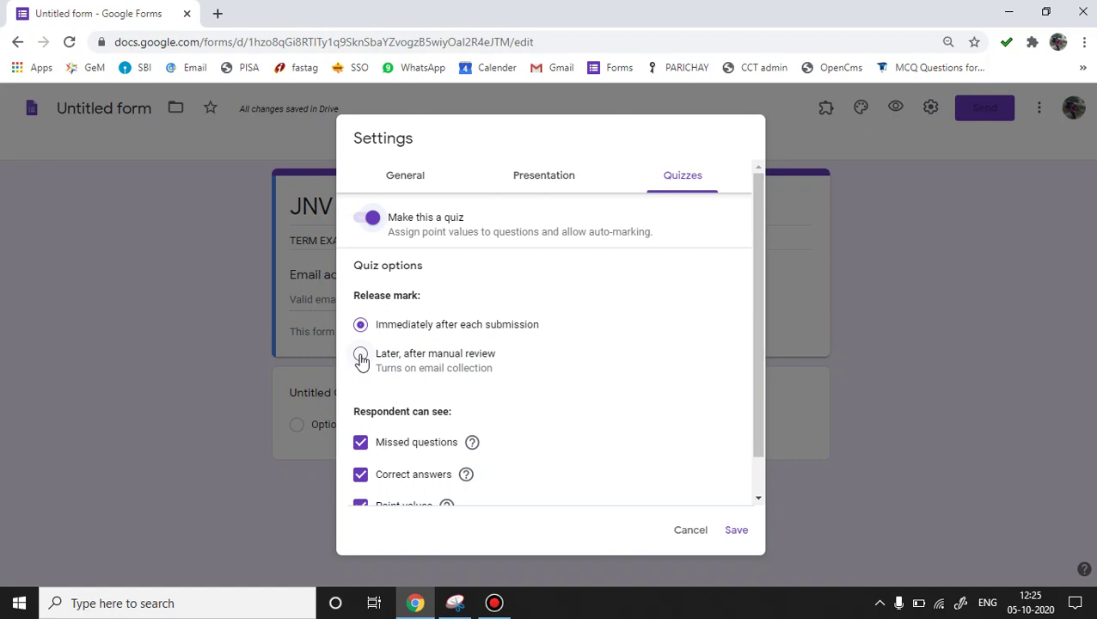
pyautogui.click(361, 355)
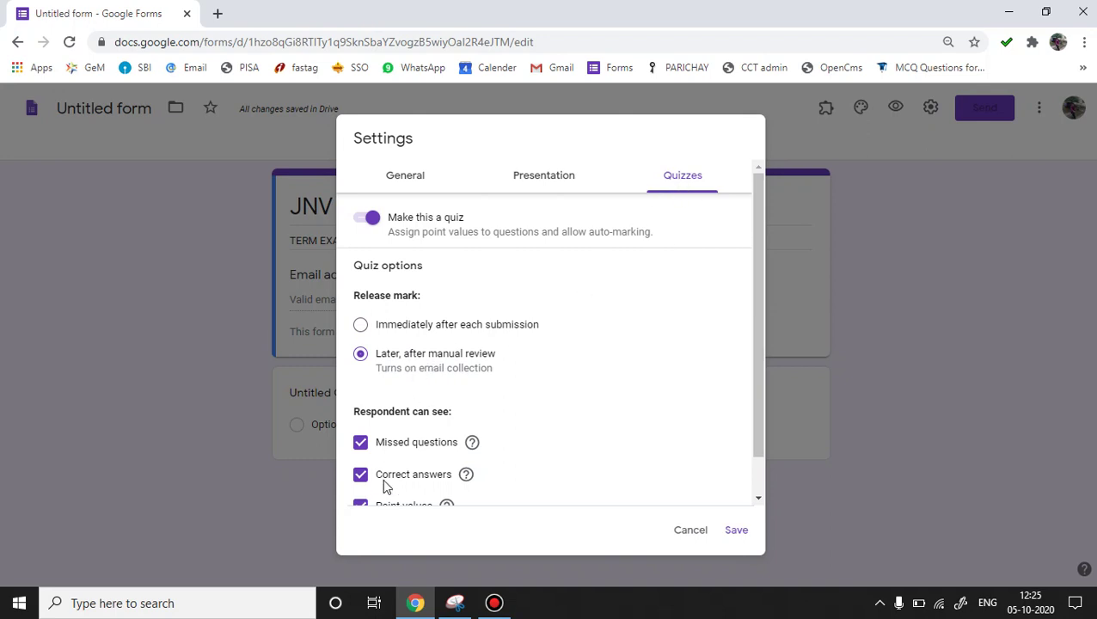
pyautogui.click(416, 181)
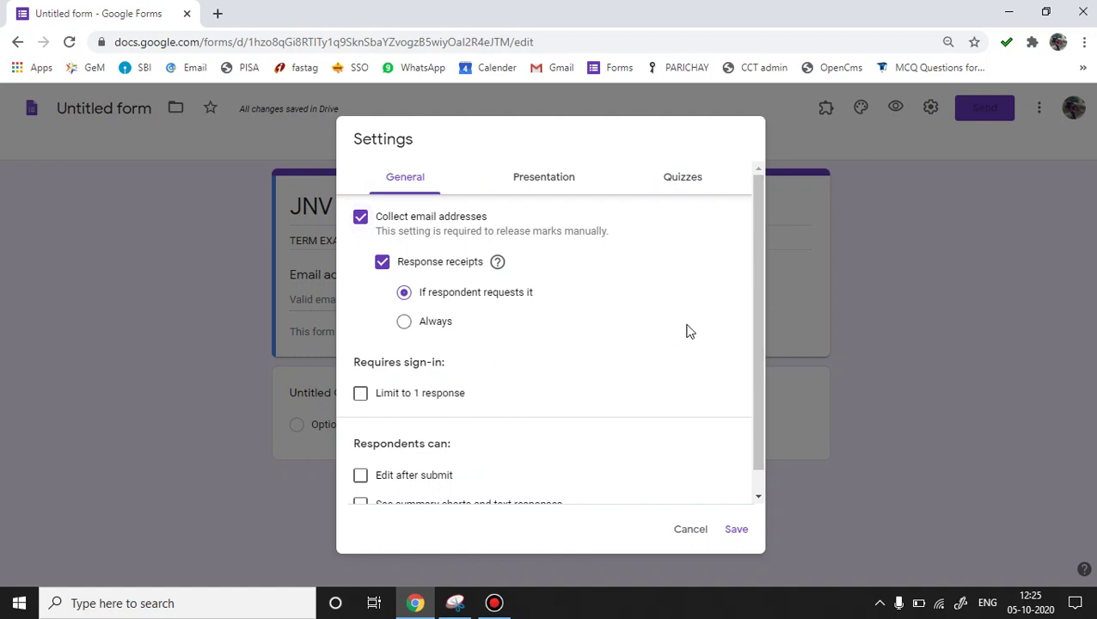
# Limit responses to 1 per respondent, keep Edit after submit off, and save the settings.
pyautogui.moveTo(758, 340); pyautogui.dragTo(766, 367)
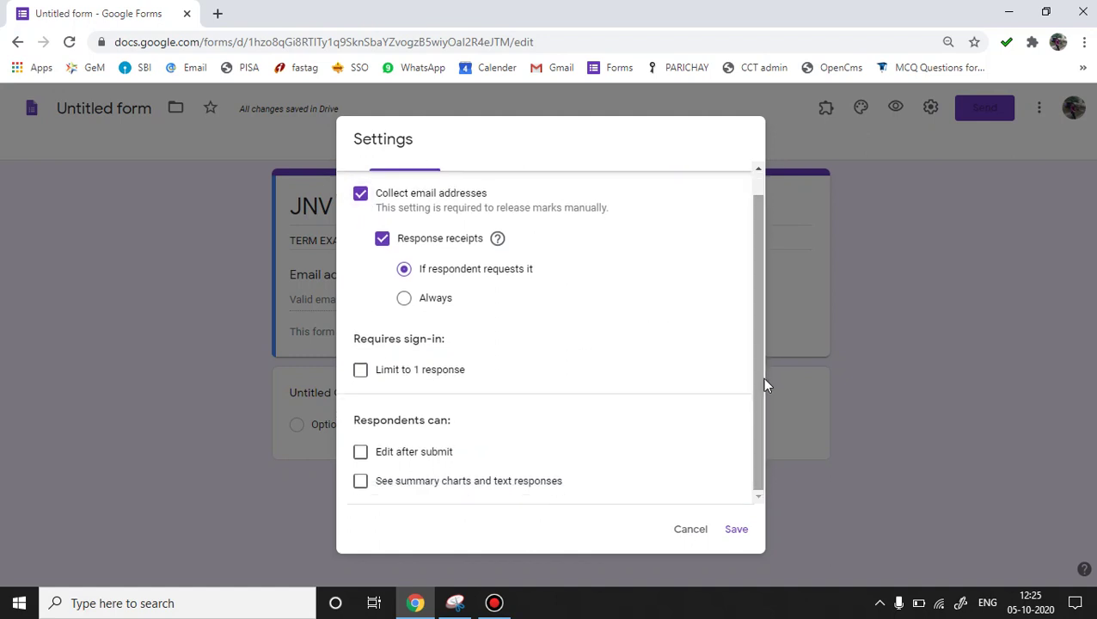
pyautogui.click(362, 372)
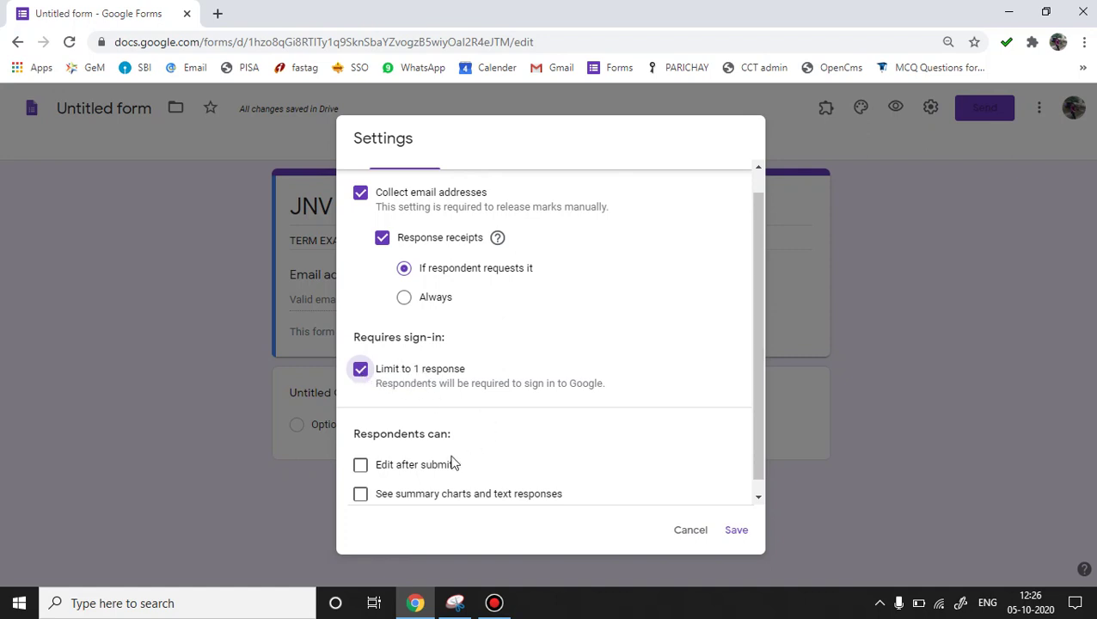
pyautogui.click(362, 468)
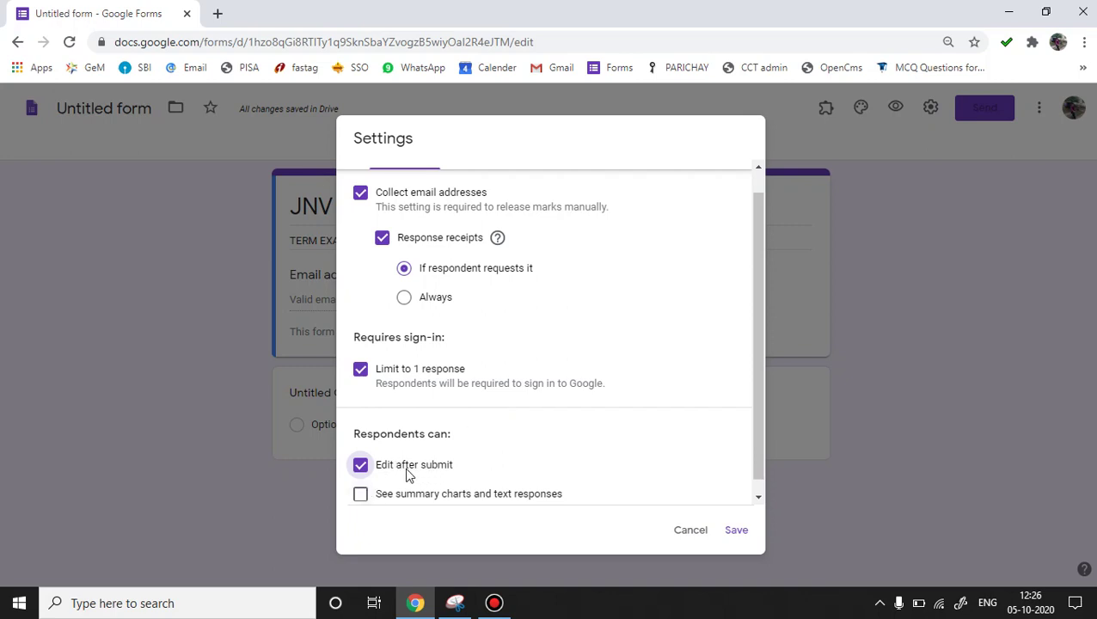
pyautogui.click(361, 466)
pyautogui.click(360, 465)
pyautogui.click(362, 465)
pyautogui.scroll(1, 669, 167)
pyautogui.click(671, 167)
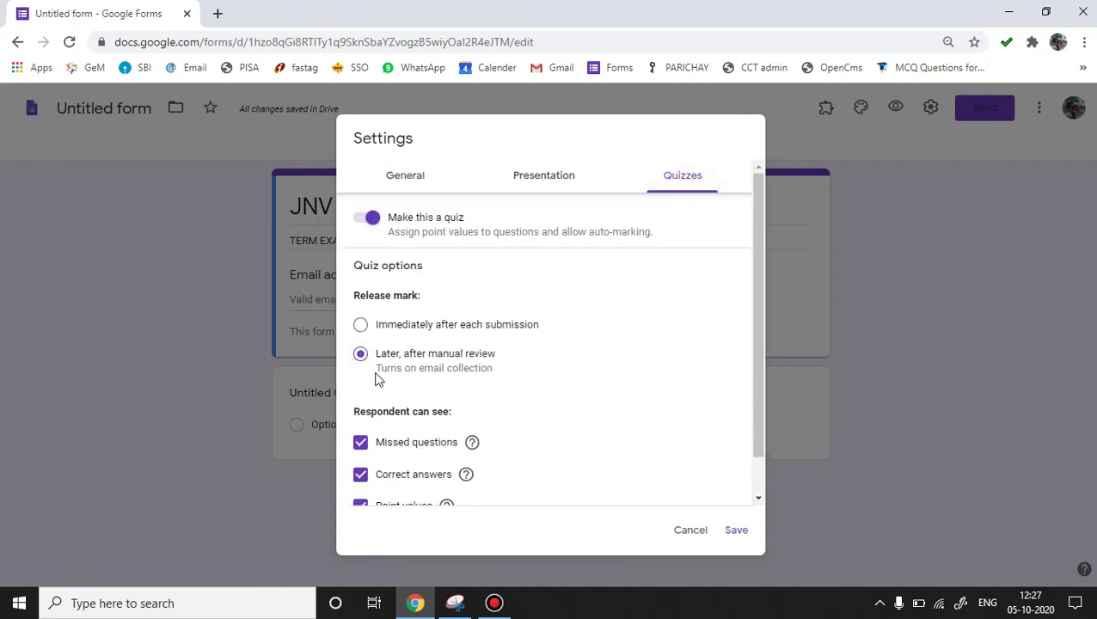
pyautogui.click(735, 531)
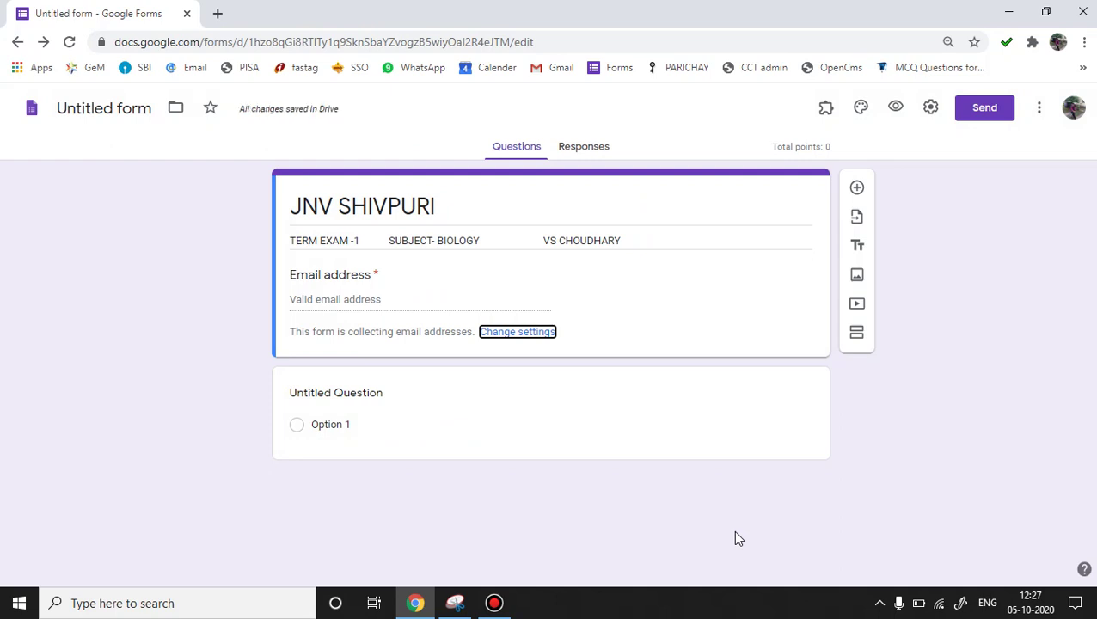
# Turn the first question into 'NAME OF STUDENT', a required short-answer question.
pyautogui.click(404, 398)
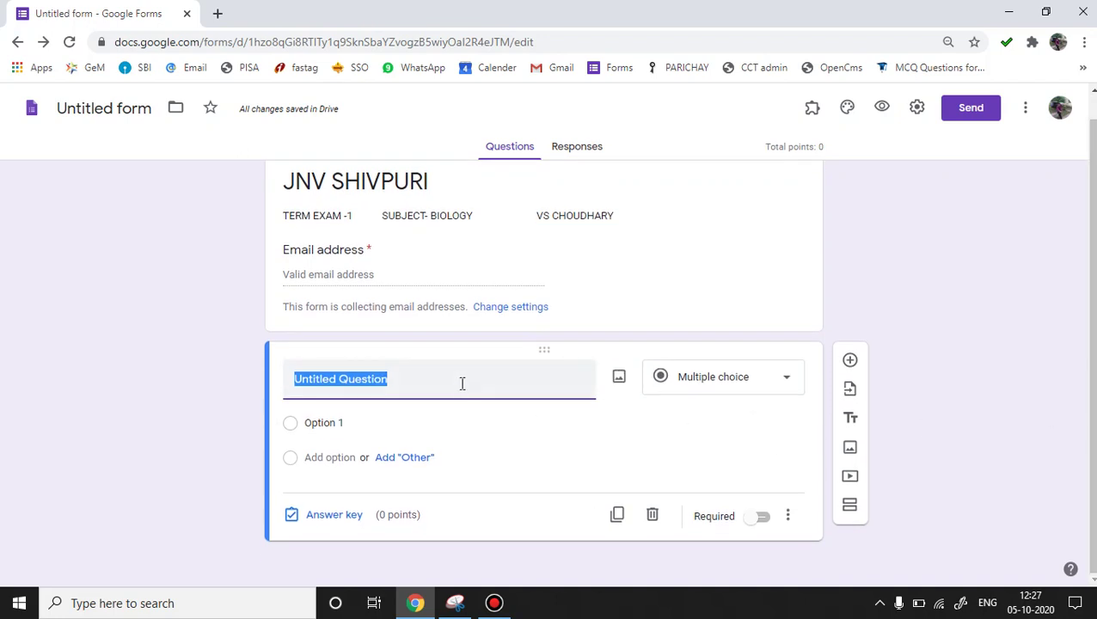
pyautogui.write('NAM')
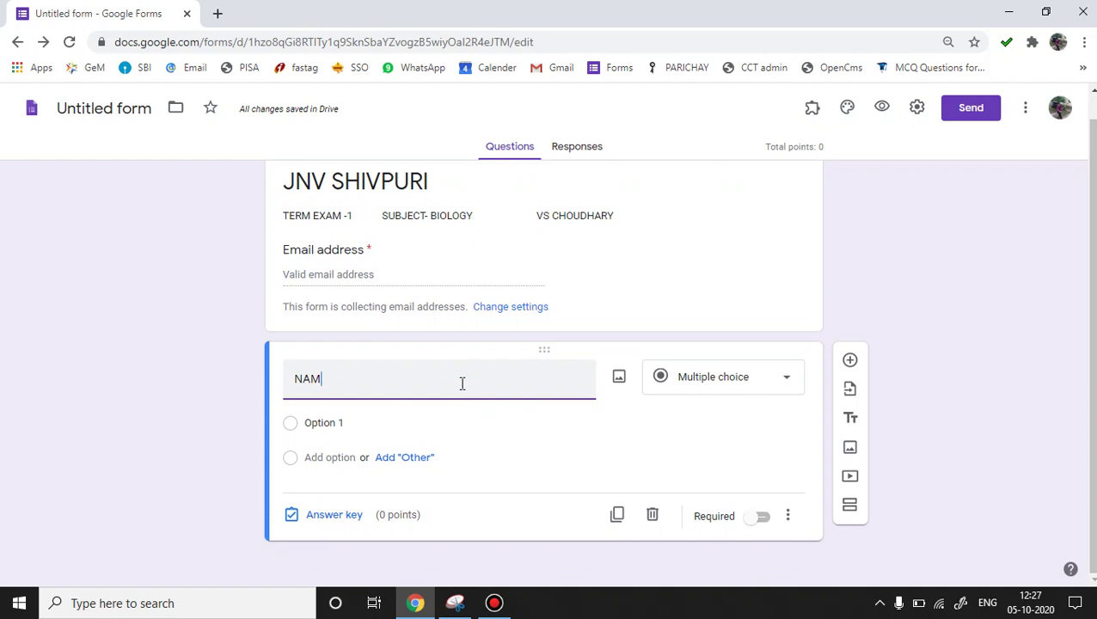
pyautogui.write('E OF STUDENT')
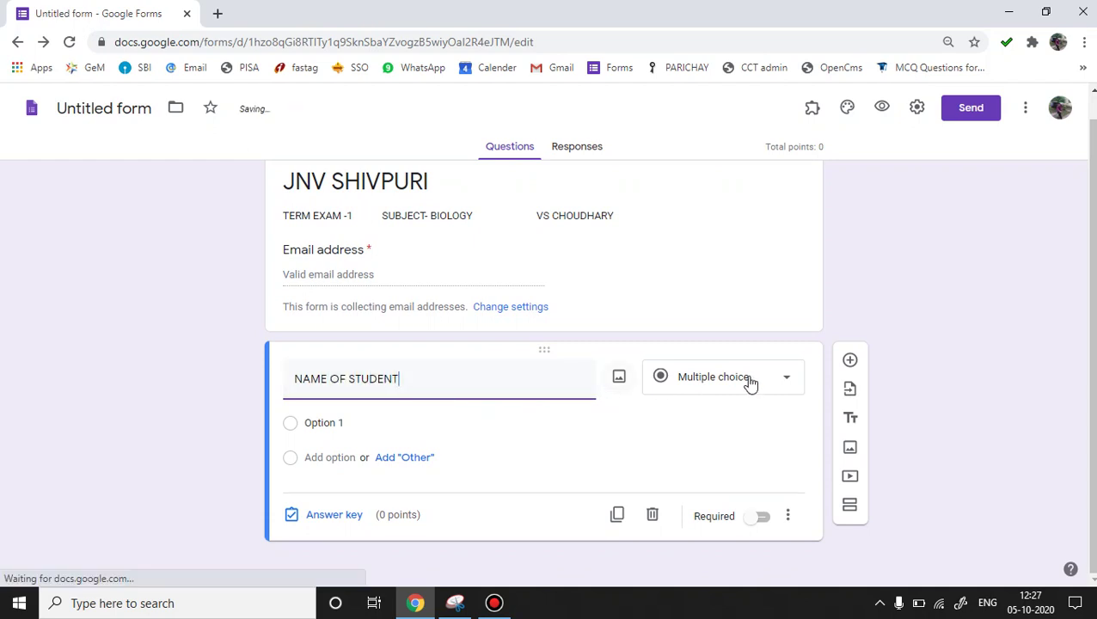
pyautogui.click(785, 382)
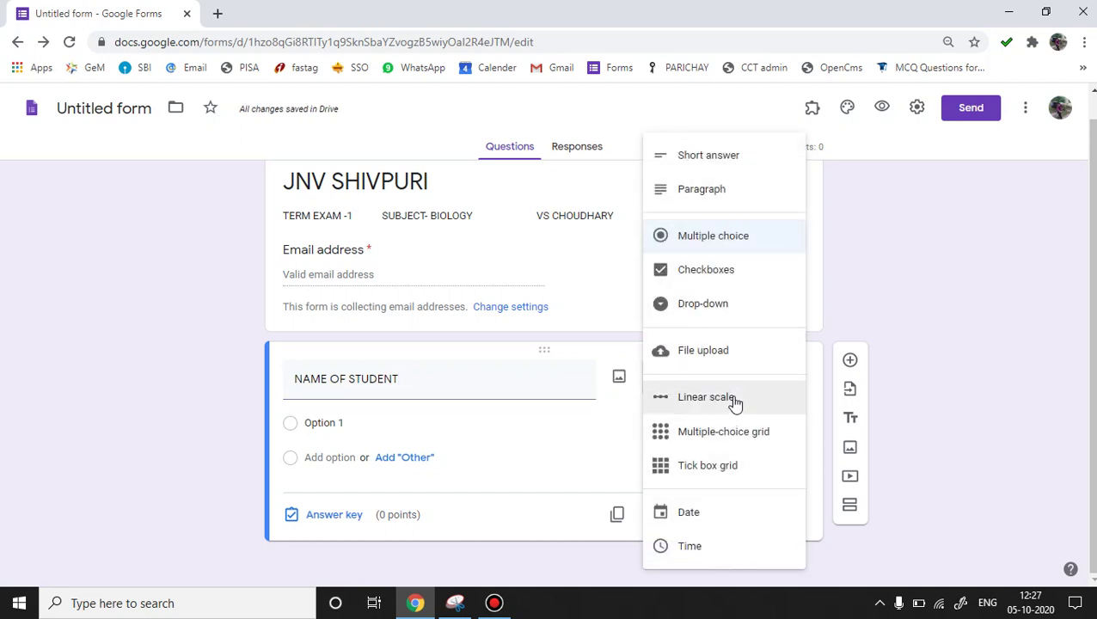
pyautogui.click(727, 162)
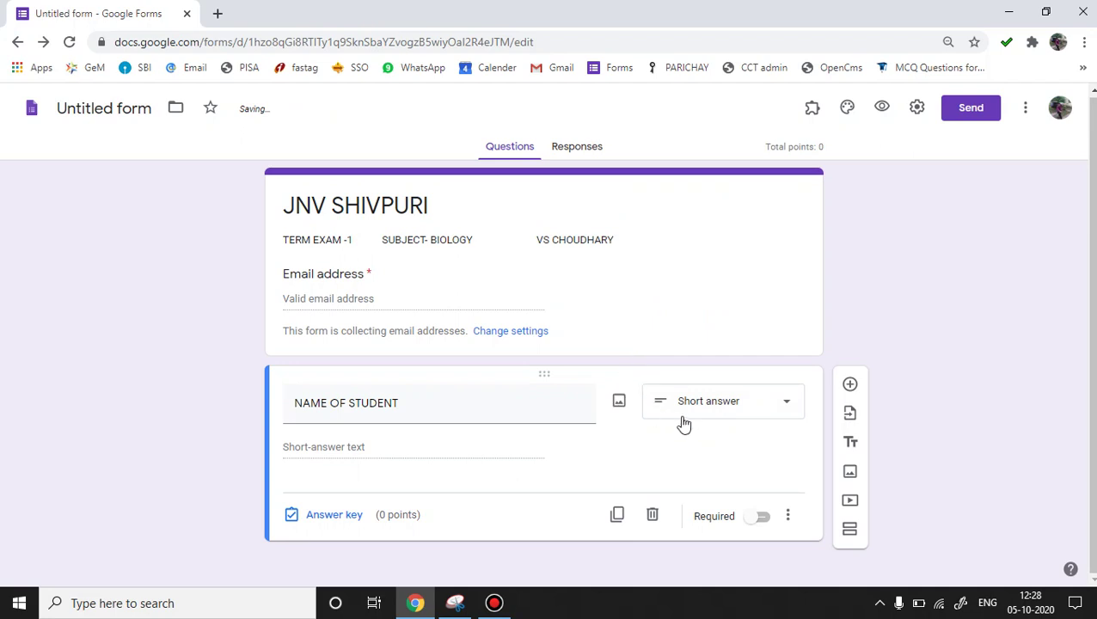
pyautogui.click(764, 523)
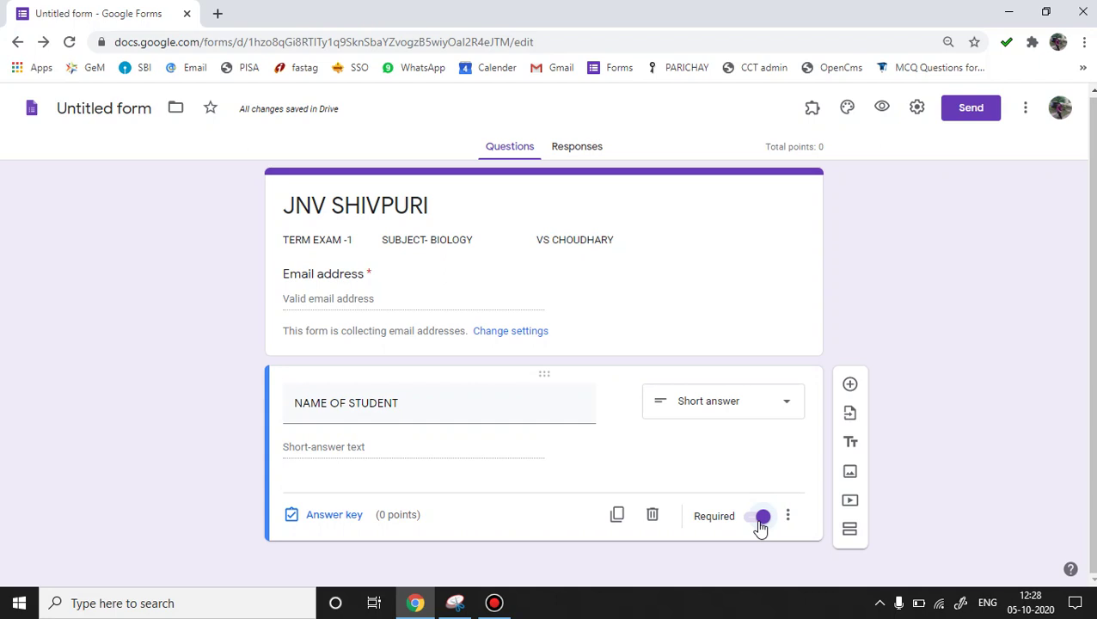
# Add a multiple-choice question titled 'CLASS' below NAME OF STUDENT.
pyautogui.click(850, 385)
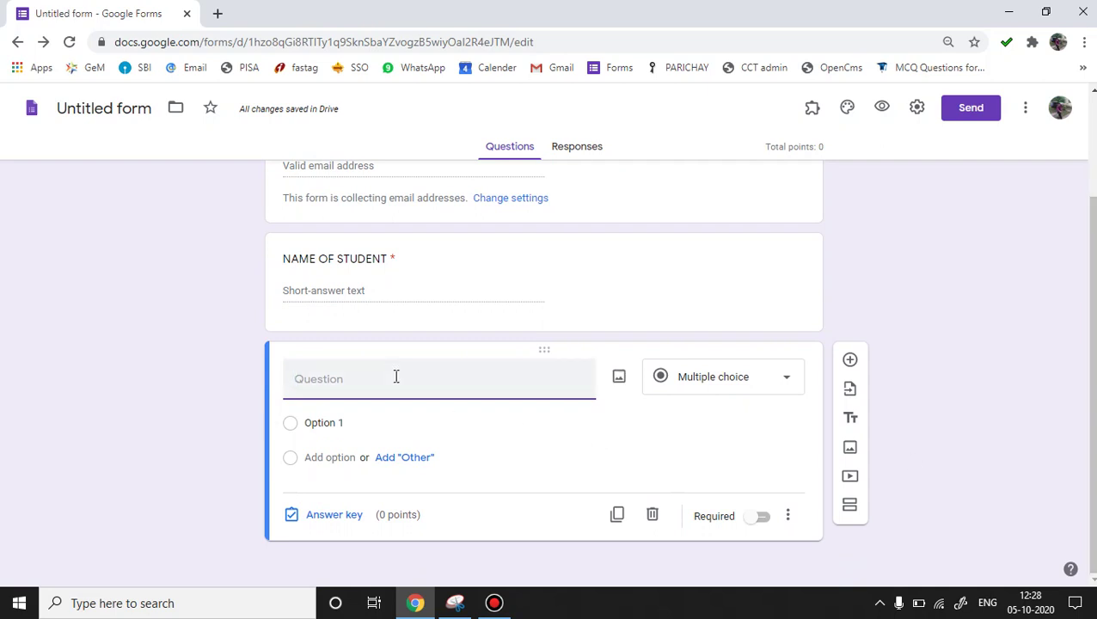
pyautogui.write('CLASS')
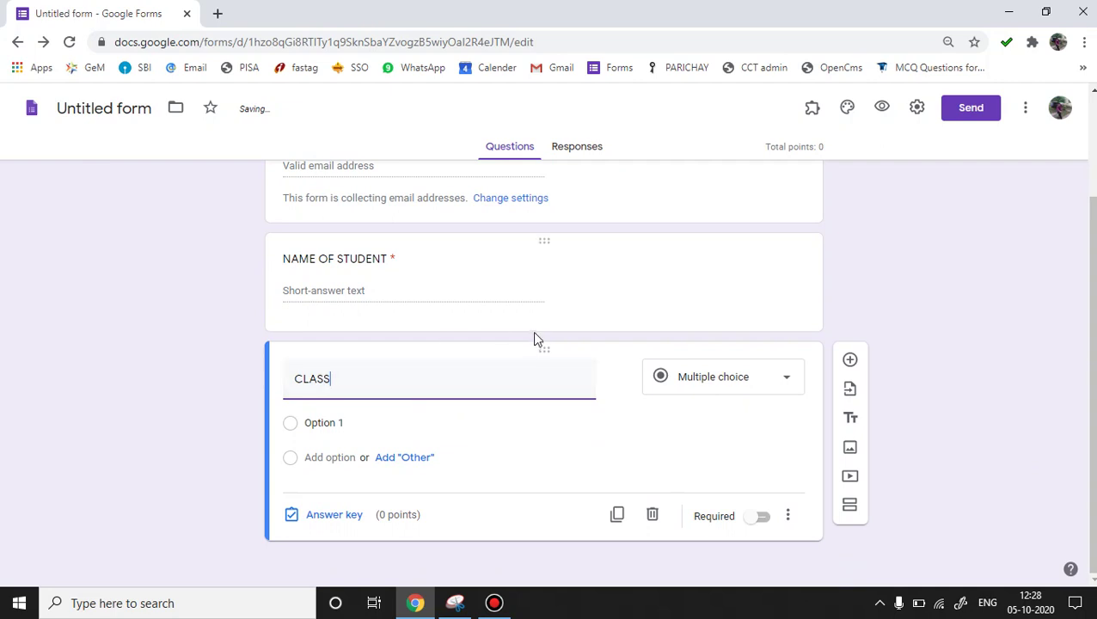
pyautogui.click(764, 381)
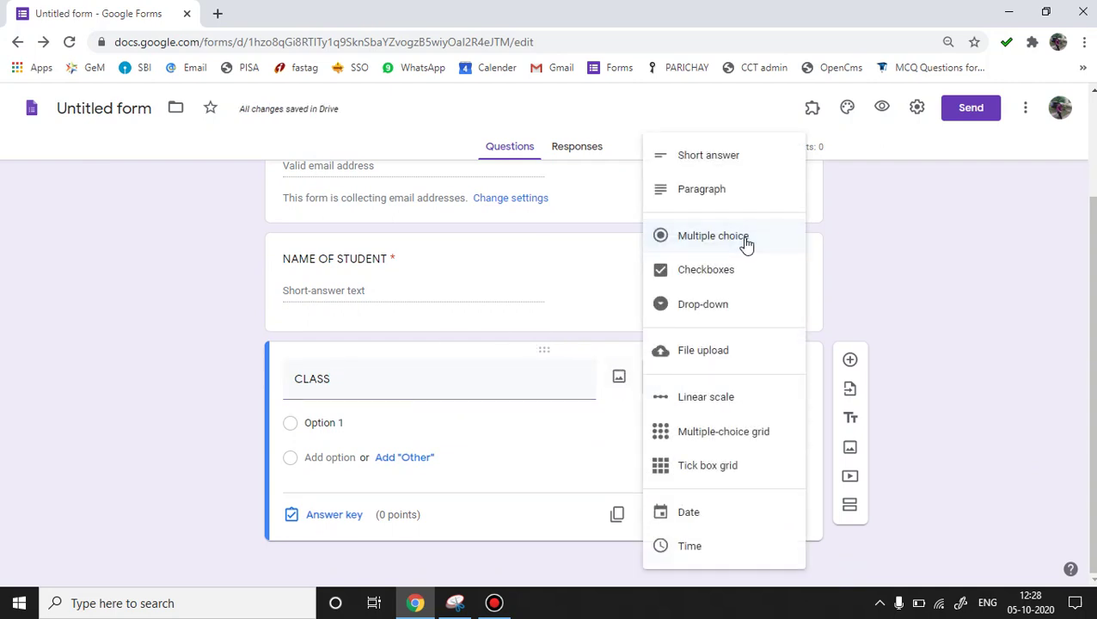
pyautogui.click(746, 245)
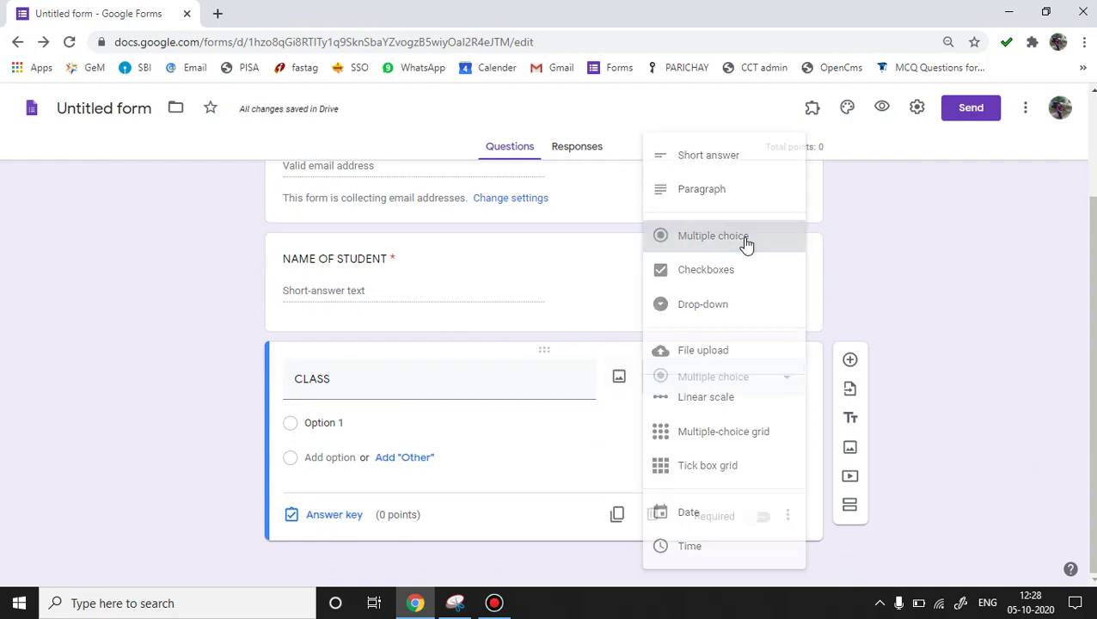
# Give CLASS the options 9, 10, 11 and 12 and make it required.
pyautogui.click(346, 424)
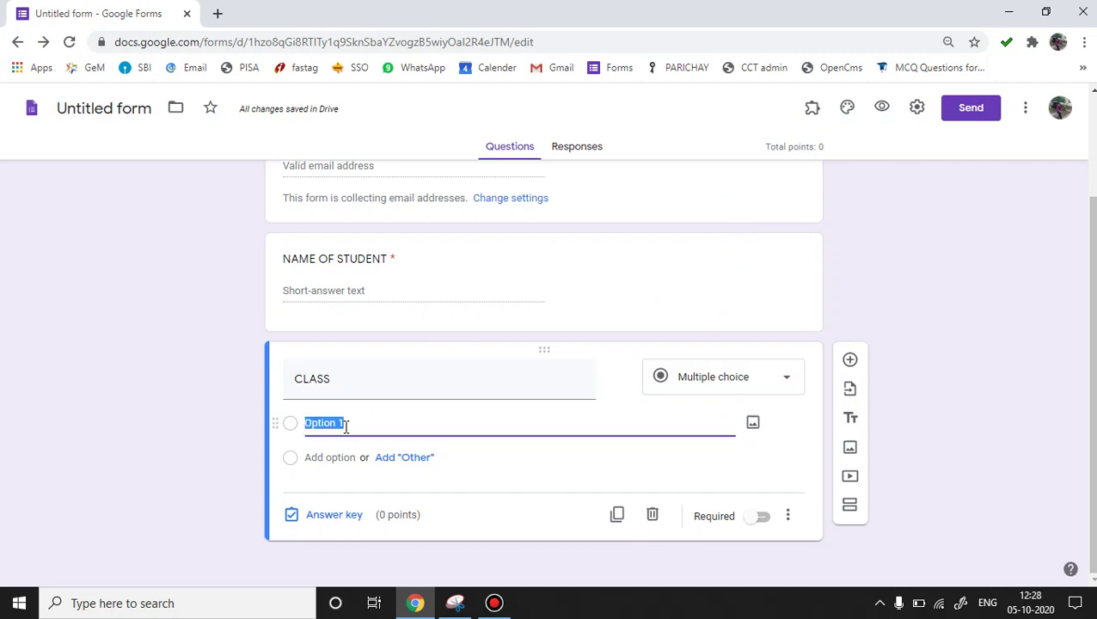
pyautogui.write('9')
pyautogui.press('Return')
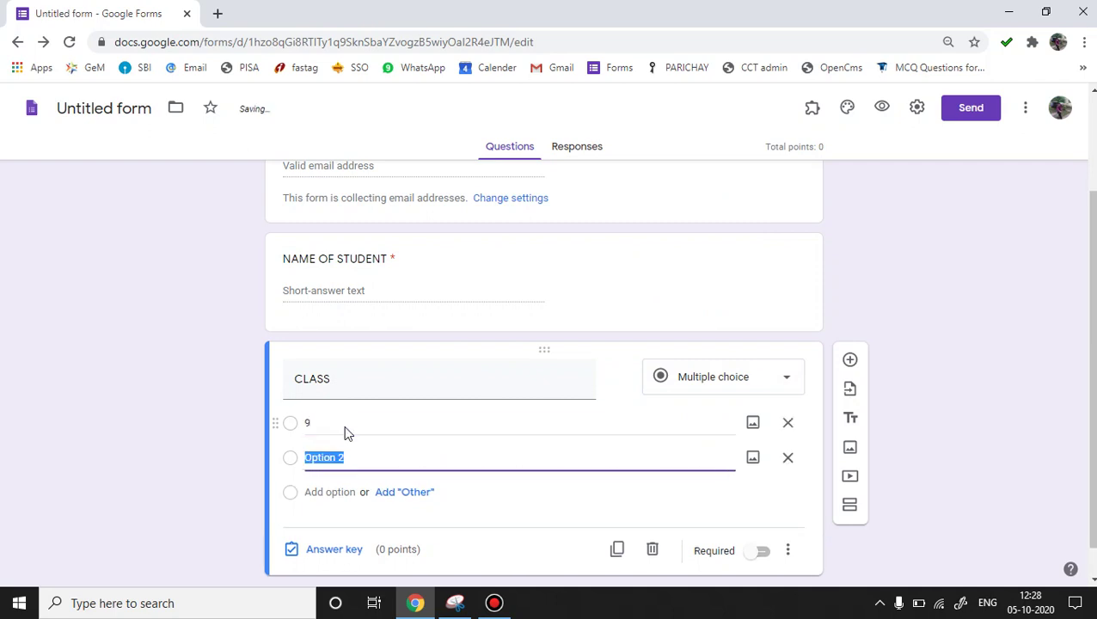
pyautogui.write('10')
pyautogui.press('Return')
pyautogui.write('1')
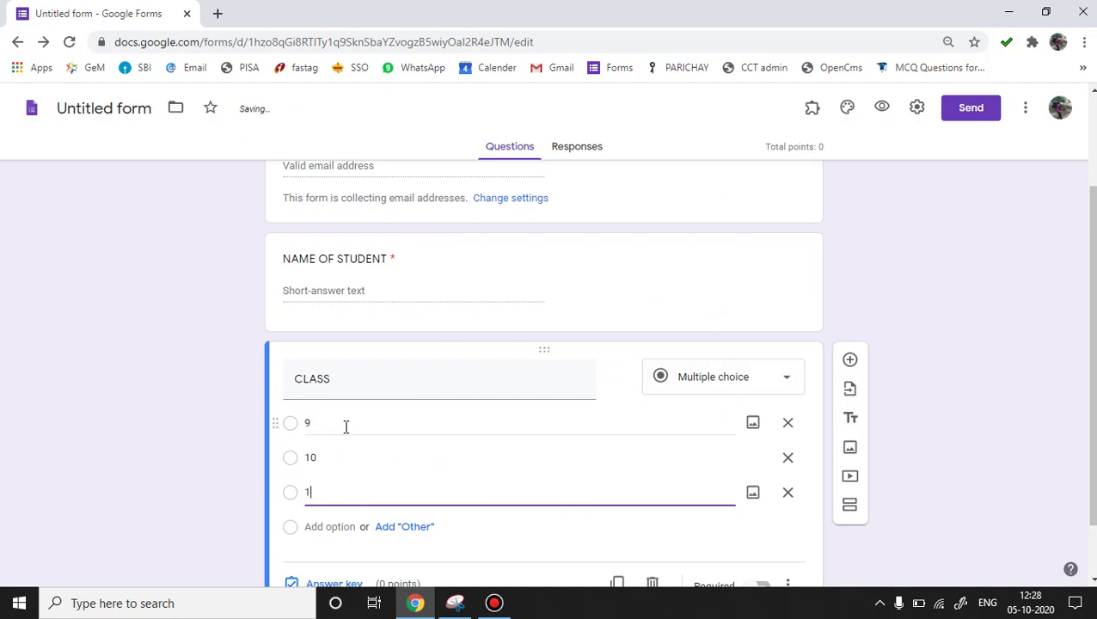
pyautogui.write('1')
pyautogui.press('Return')
pyautogui.write('12')
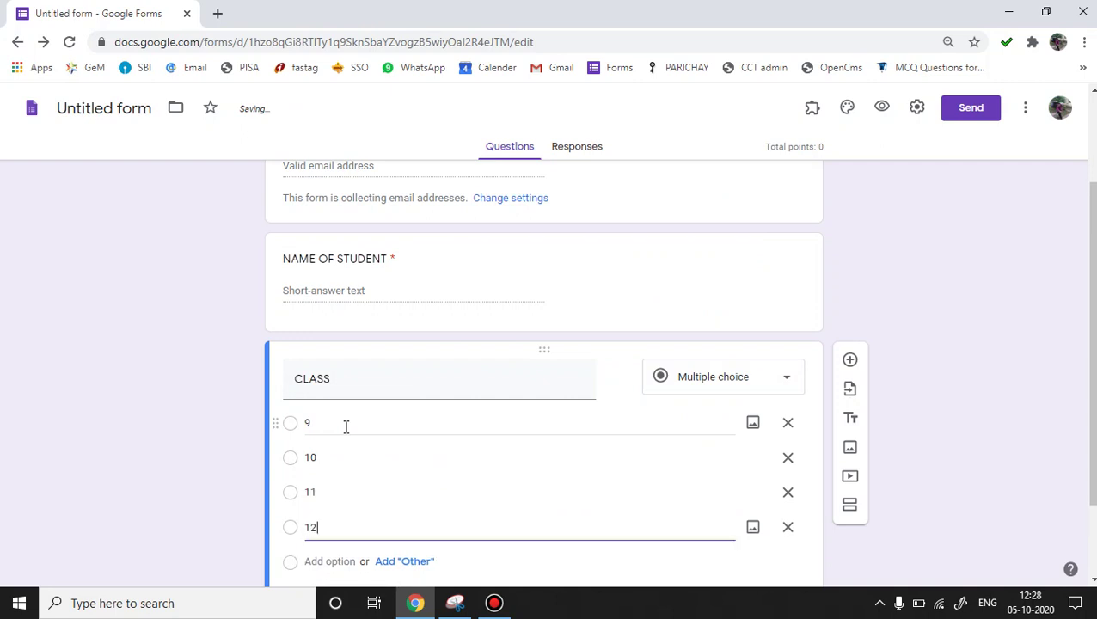
pyautogui.click(168, 433)
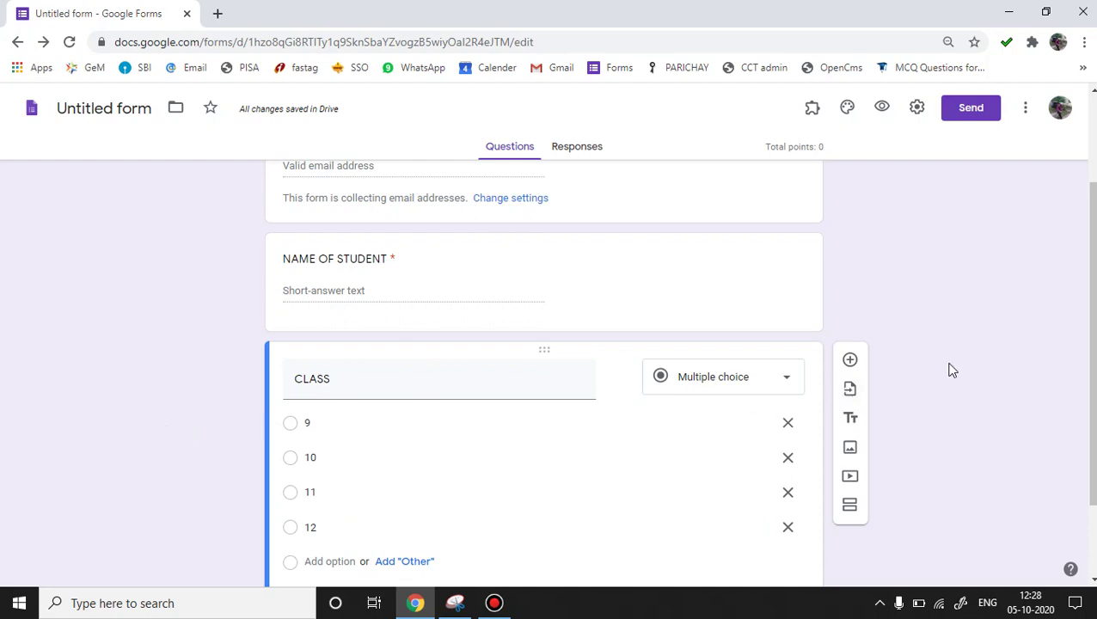
pyautogui.scroll(-2, 1087, 361)
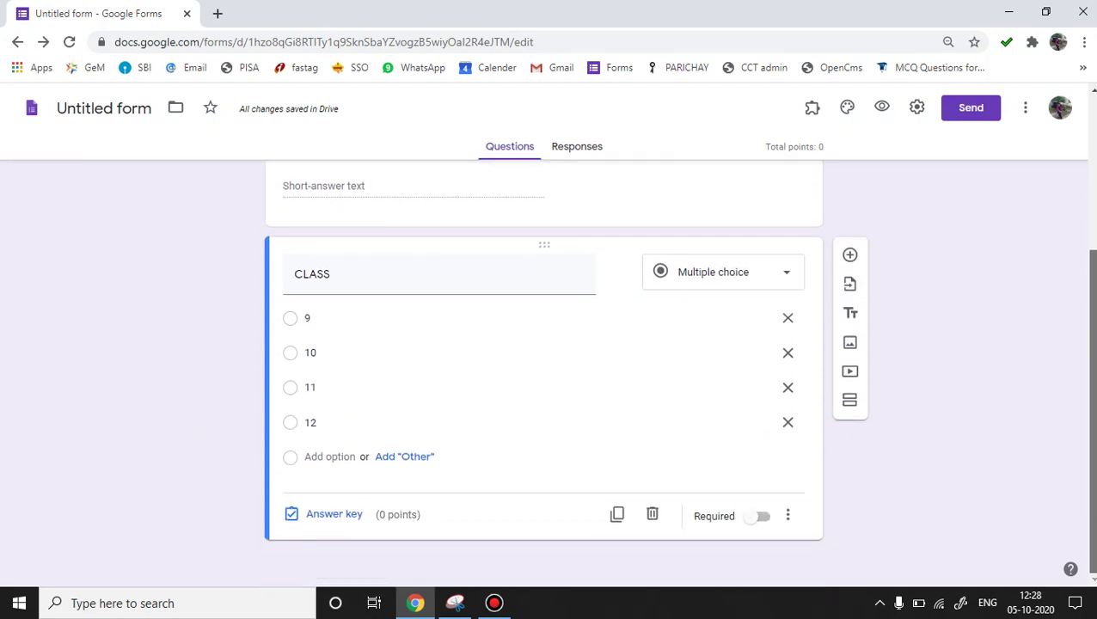
pyautogui.click(764, 518)
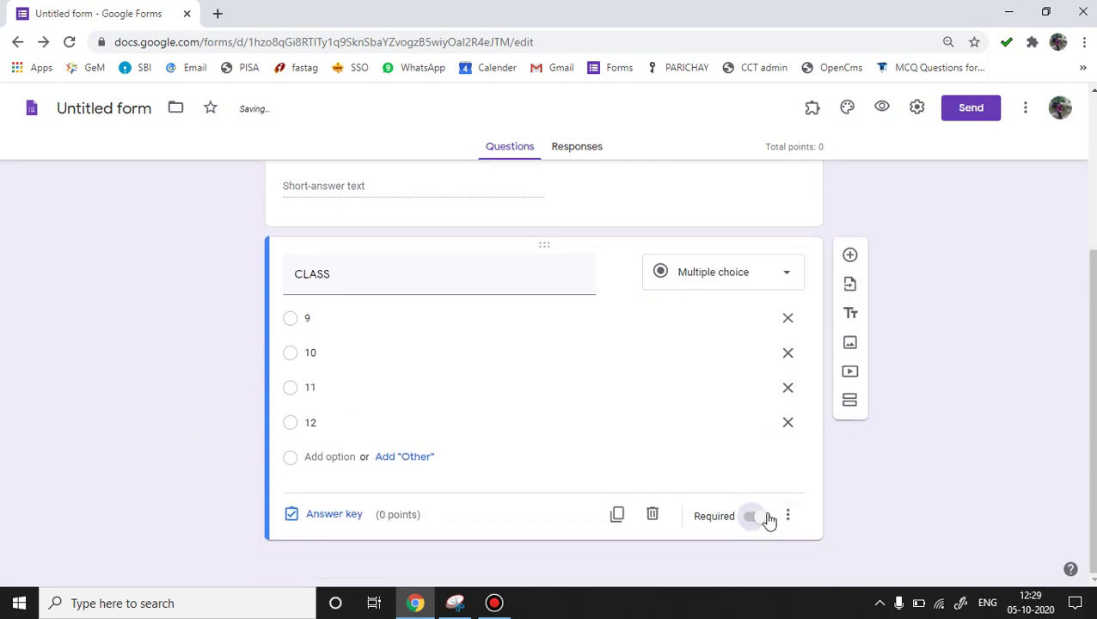
# Add a required multiple-choice 'SECTION' question with options A and B below CLASS.
pyautogui.click(850, 257)
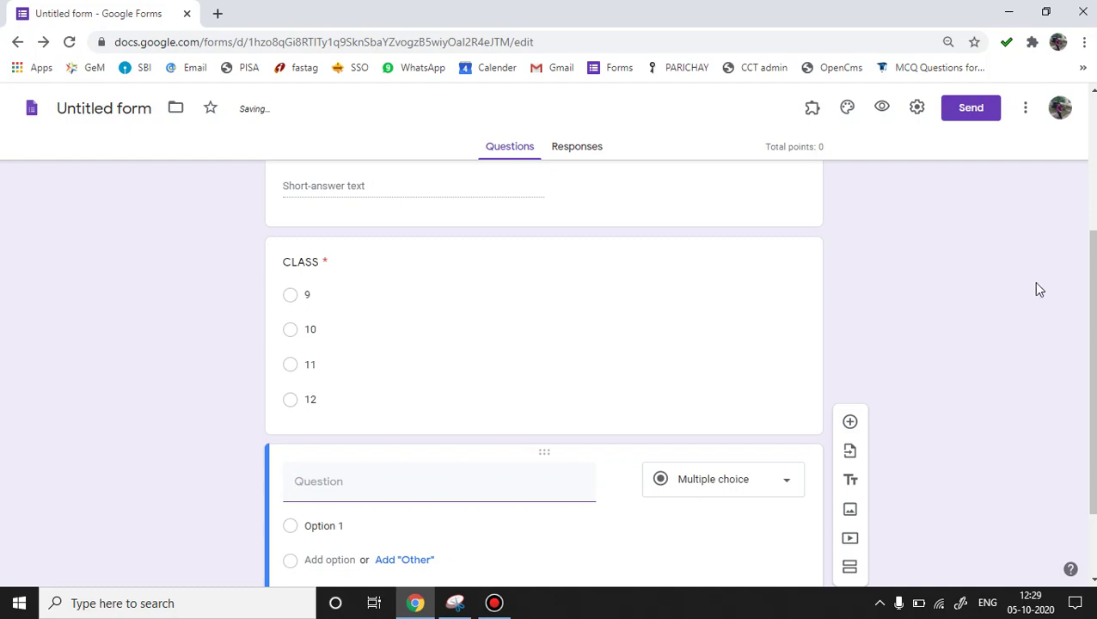
pyautogui.moveTo(1092, 326); pyautogui.dragTo(1092, 384)
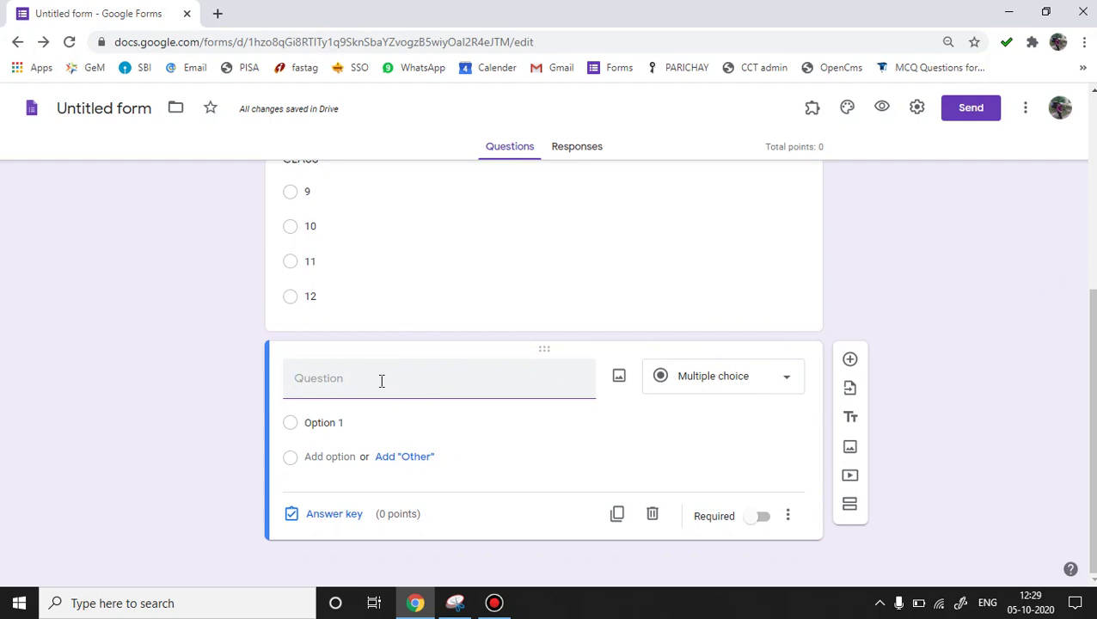
pyautogui.write('SECTION')
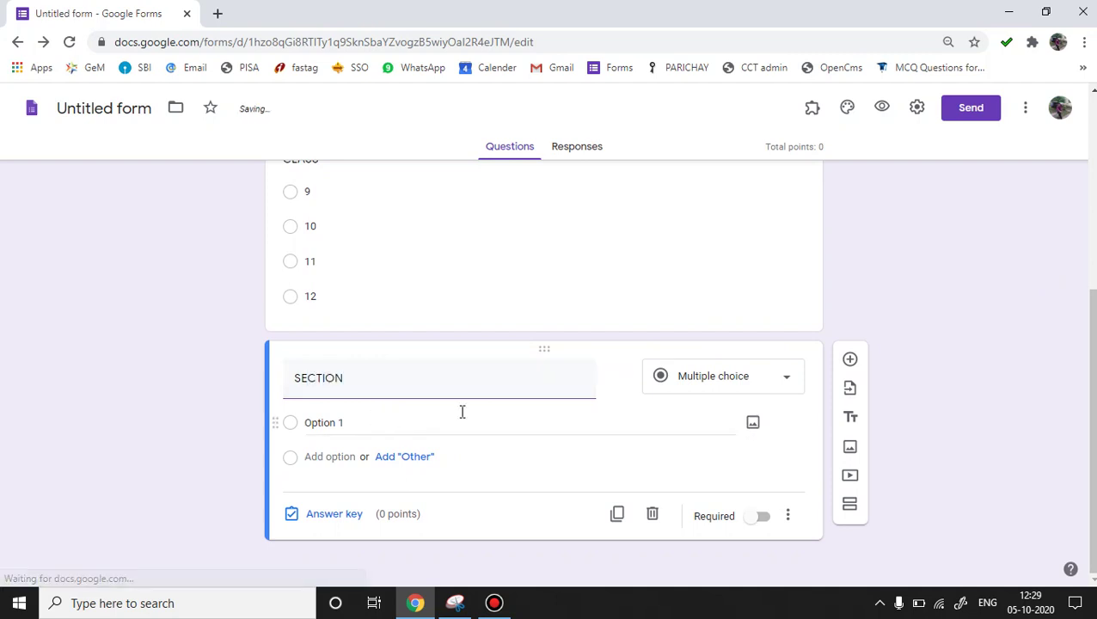
pyautogui.click(389, 426)
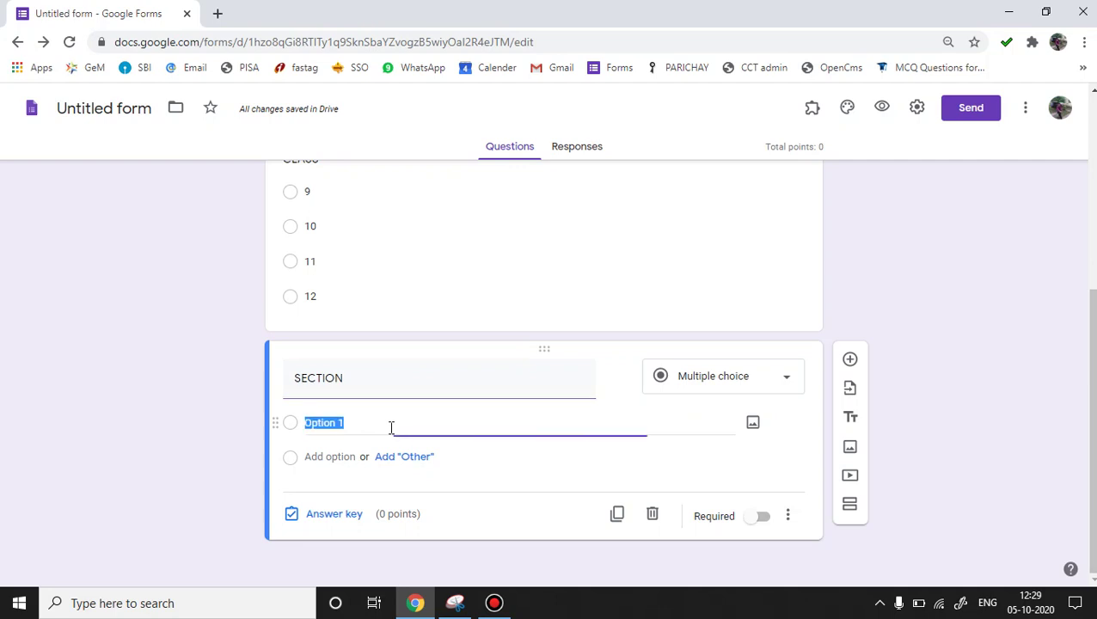
pyautogui.write('A')
pyautogui.press('Return')
pyautogui.write('B')
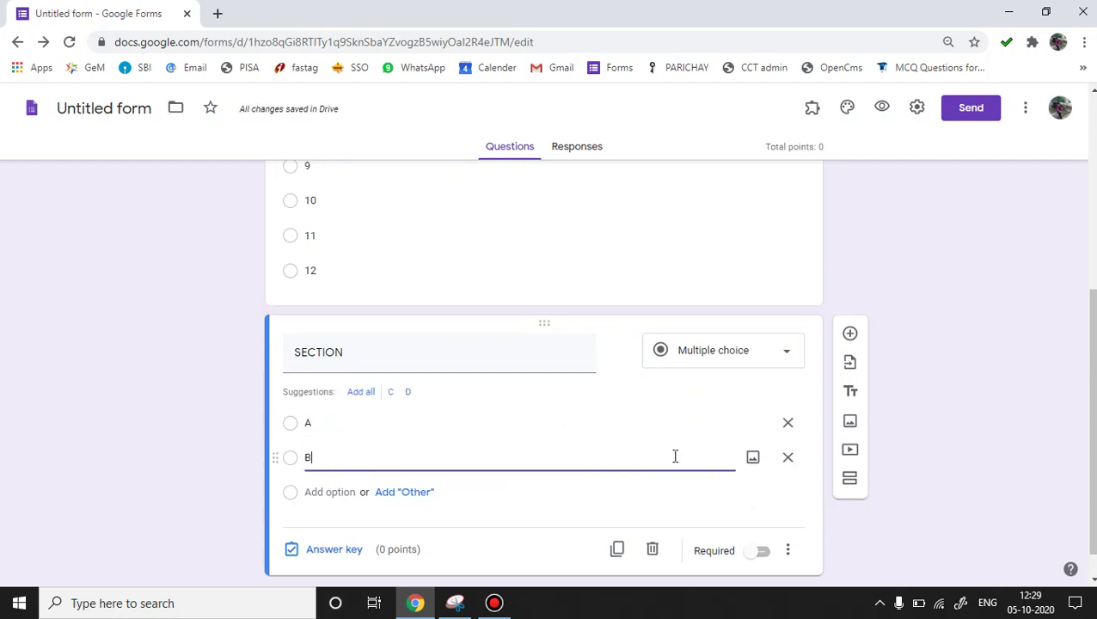
pyautogui.click(765, 559)
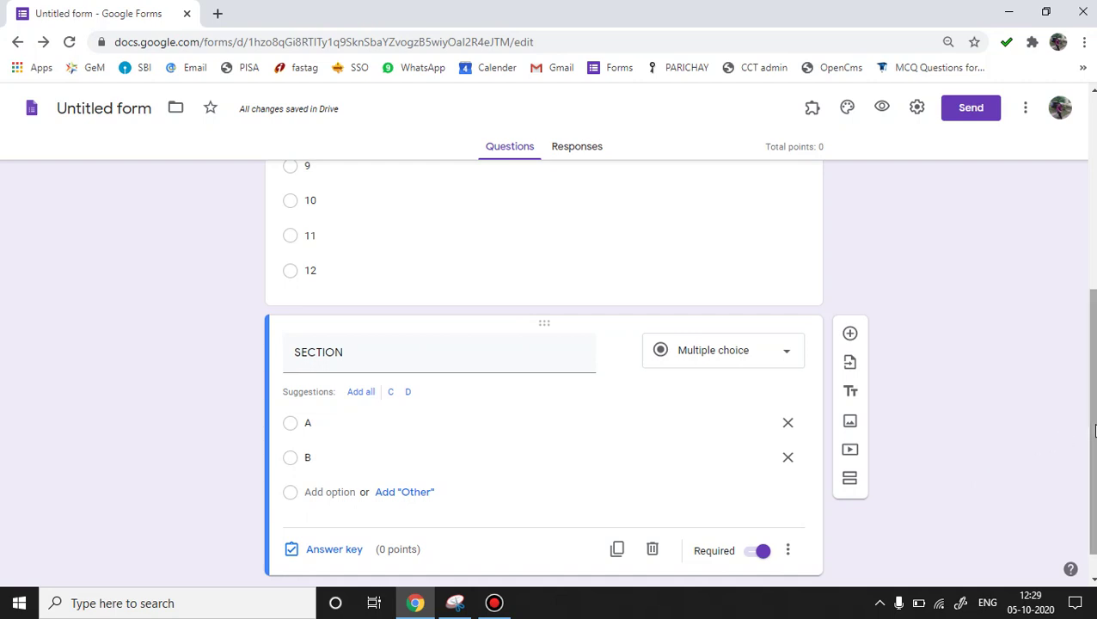
pyautogui.scroll(-1, 1087, 428)
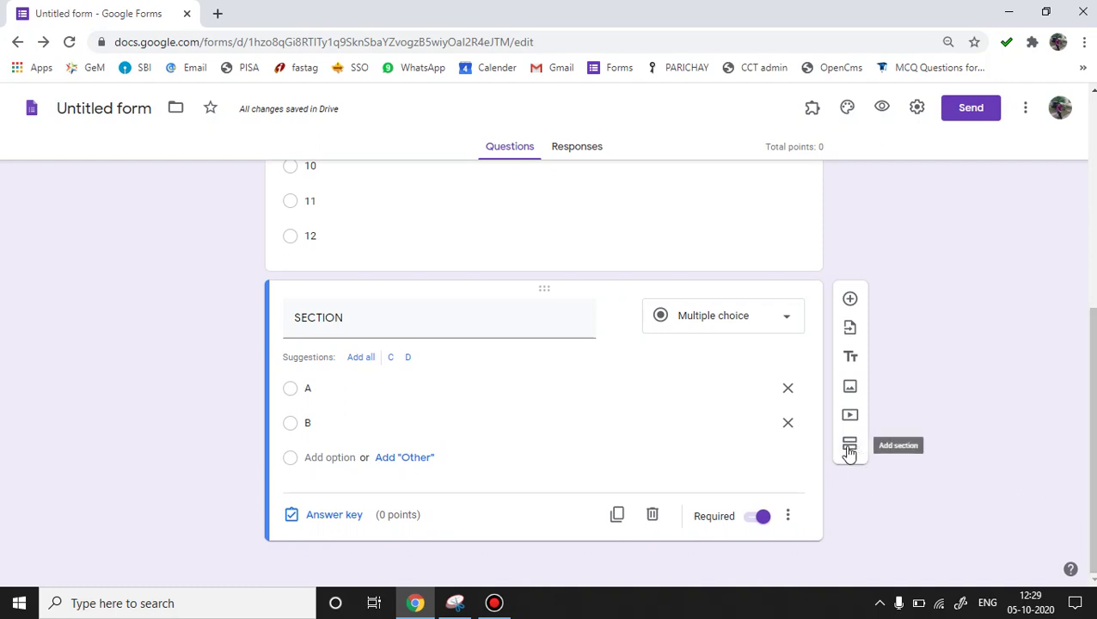
# Insert an untitled Section 2 of 2 after the SECTION question.
pyautogui.click(850, 446)
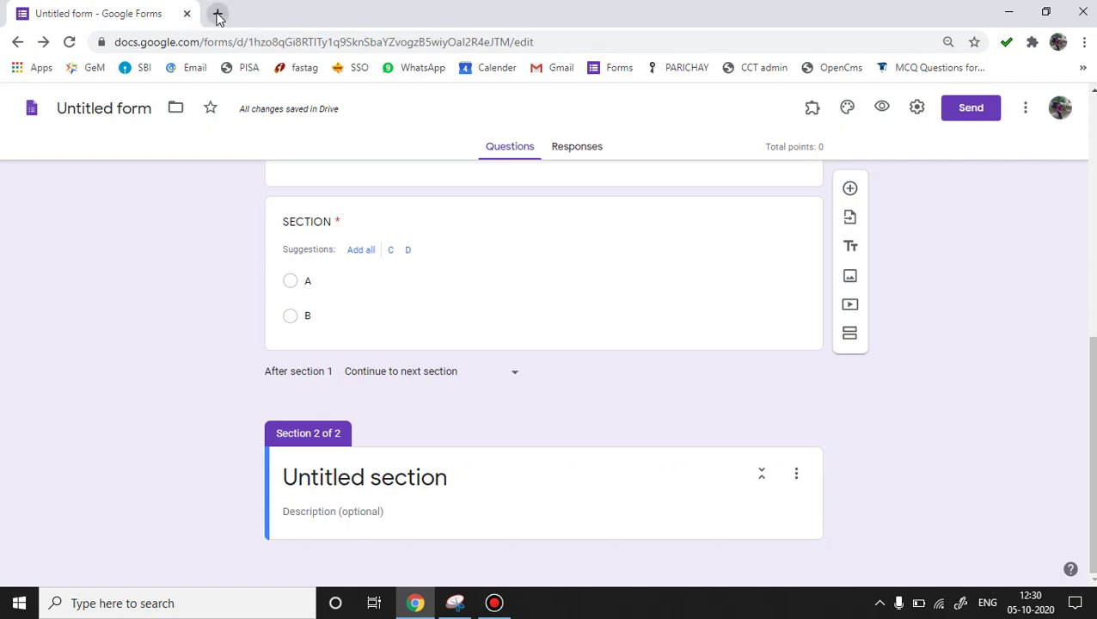
# In a new tab, open the Biology_SQP.pdf attachment preview from the (no subject) Gmail email.
pyautogui.click(218, 15)
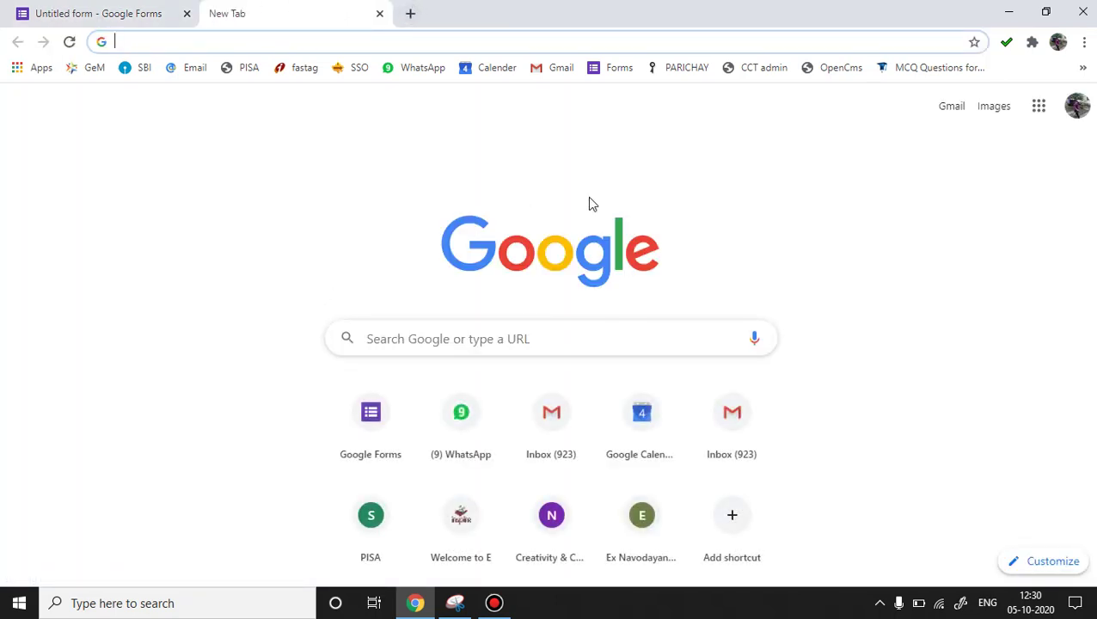
pyautogui.click(952, 107)
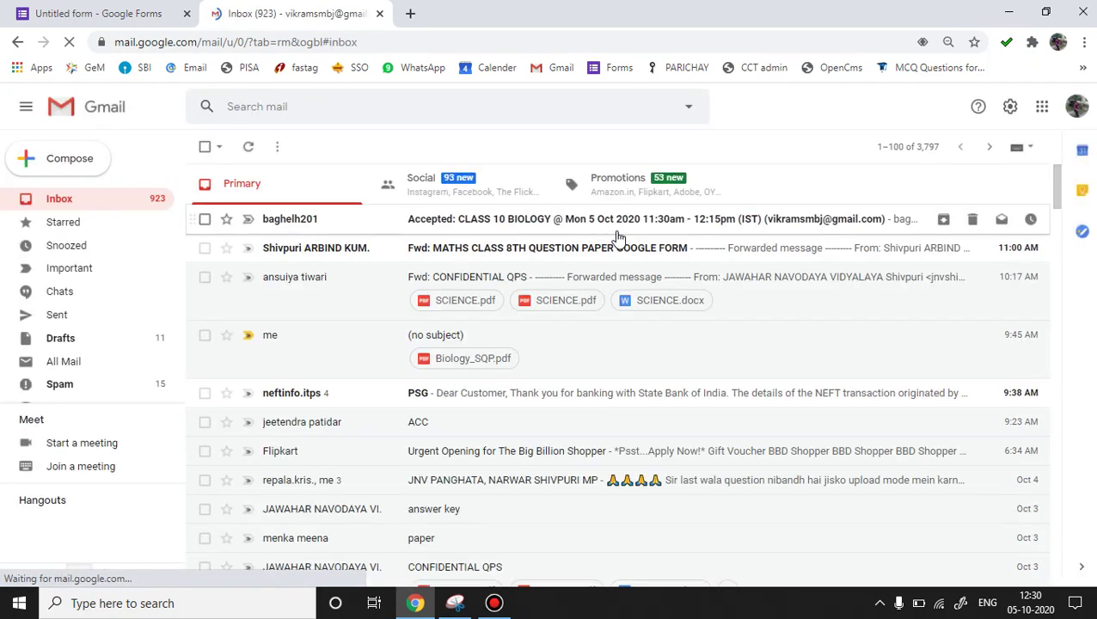
pyautogui.click(454, 338)
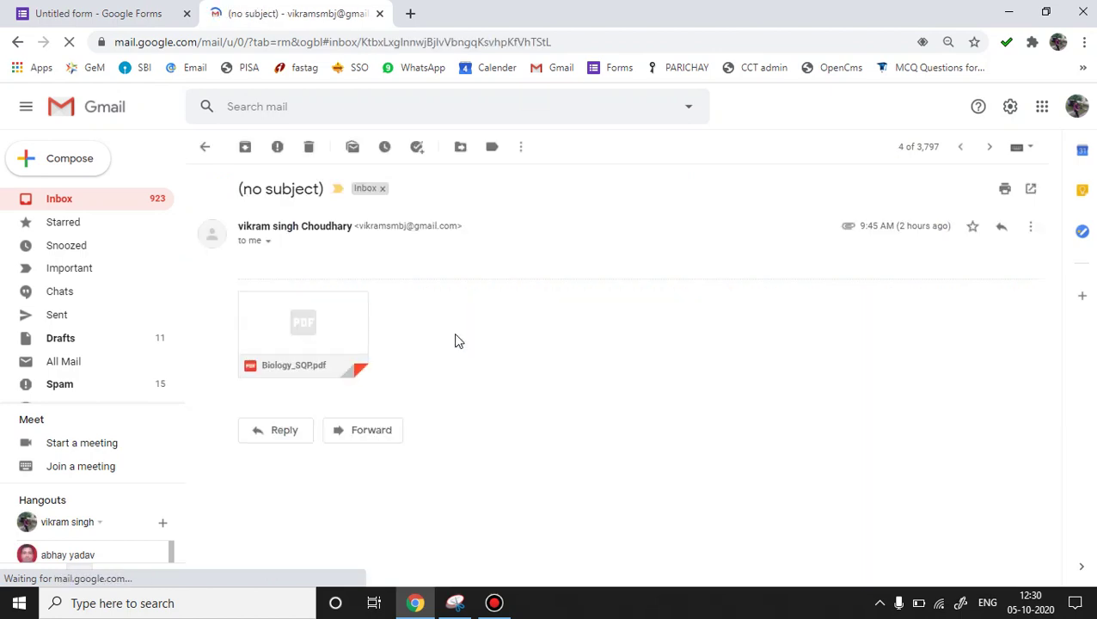
pyautogui.click(297, 317)
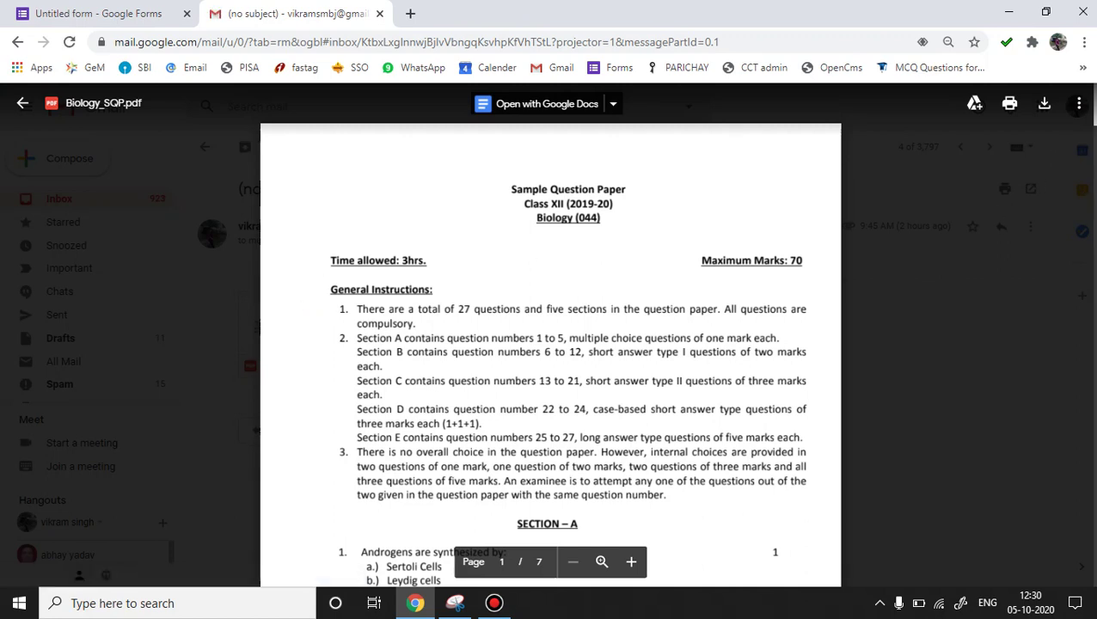
# Copy the SECTION – A heading from the question paper and return to the form.
pyautogui.scroll(-1, 1079, 102)
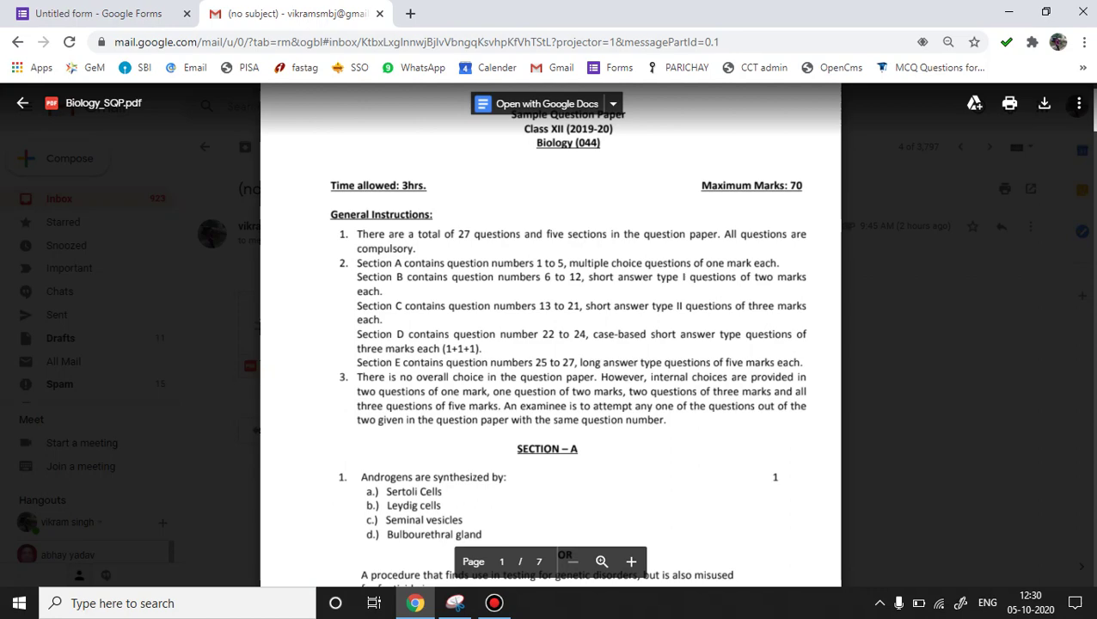
pyautogui.scroll(-3, 550, 335)
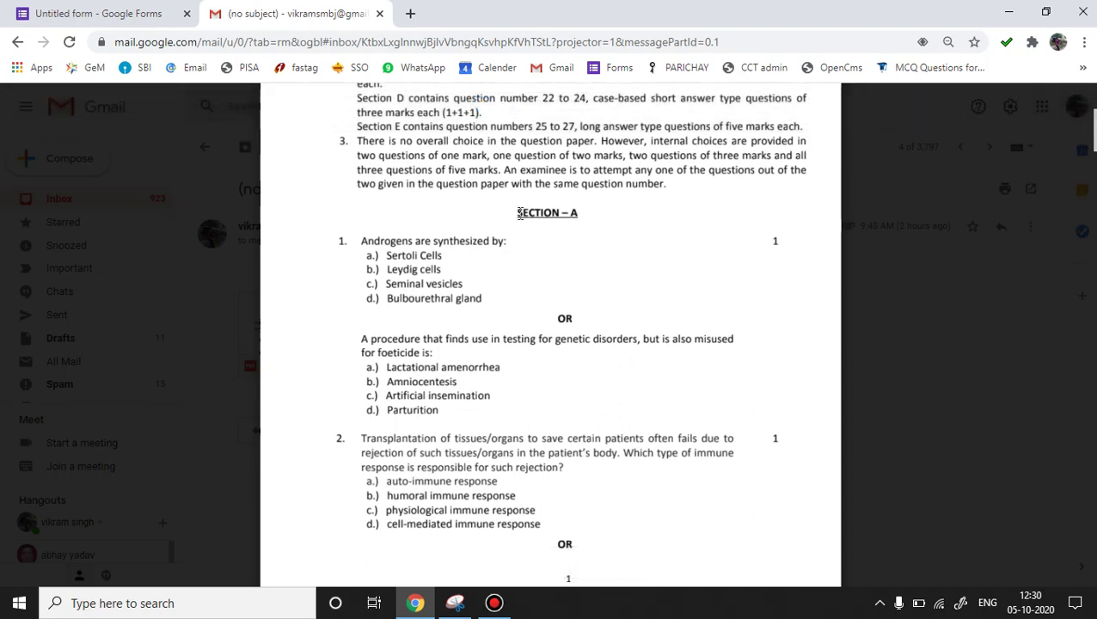
pyautogui.moveTo(519, 213); pyautogui.dragTo(576, 215)
pyautogui.hotkey('ctrl', 'c')
pyautogui.click(155, 19)
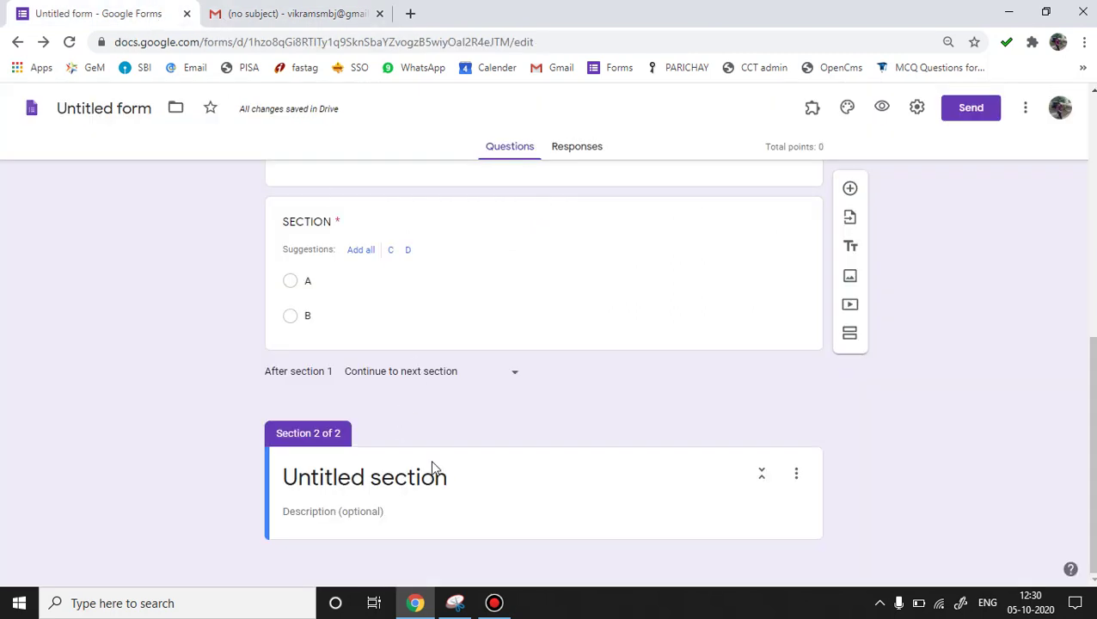
# Paste 'SECTION – A' as the second section's title, then return to the PDF preview.
pyautogui.click(456, 483)
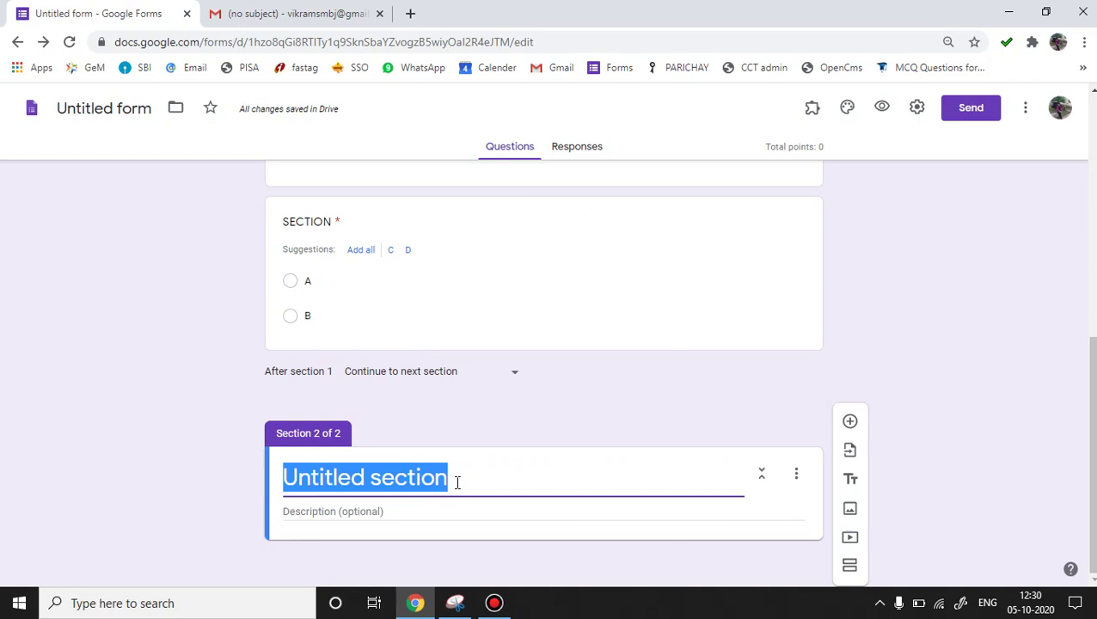
pyautogui.hotkey('ctrl', 'v')
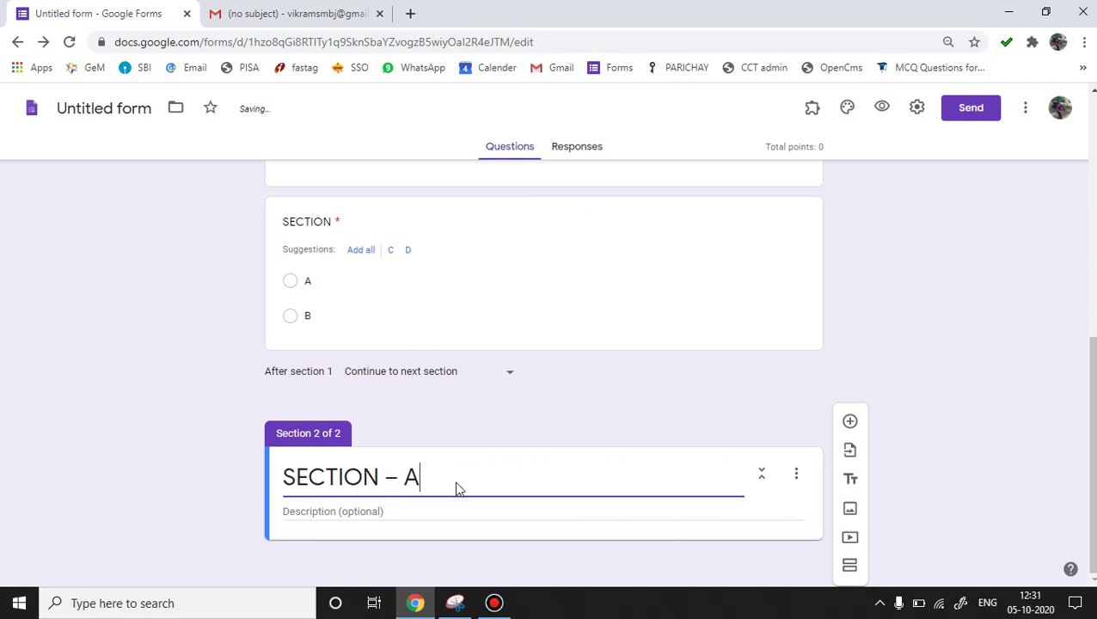
pyautogui.click(422, 507)
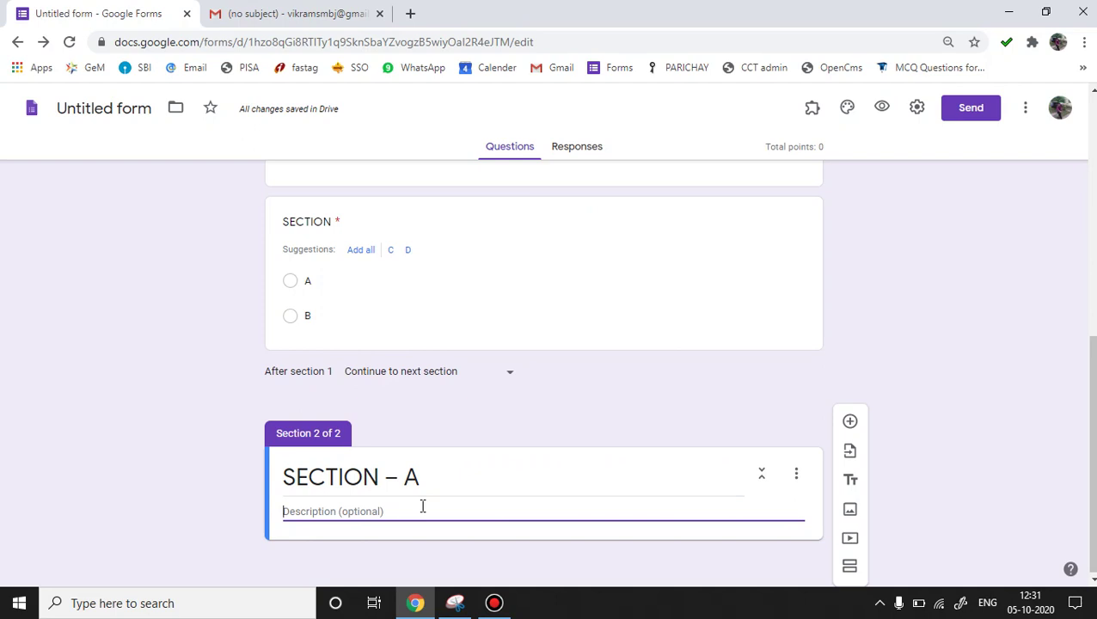
pyautogui.click(311, 23)
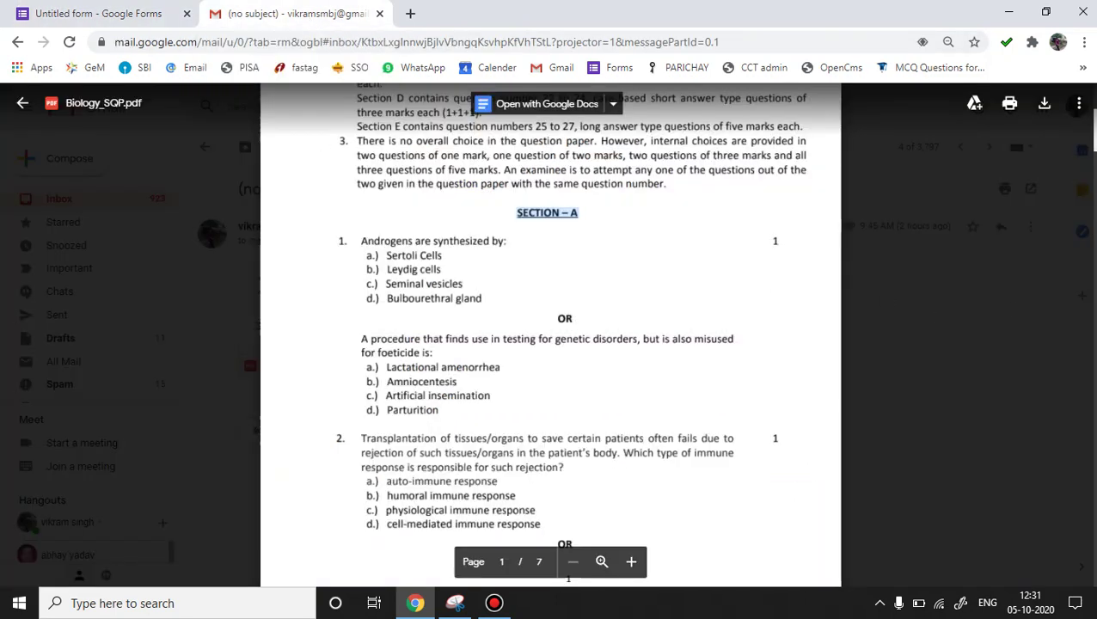
# Copy the 'Section A contains…' instruction sentence from the General Instructions, then return to the form.
pyautogui.scroll(3, 550, 335)
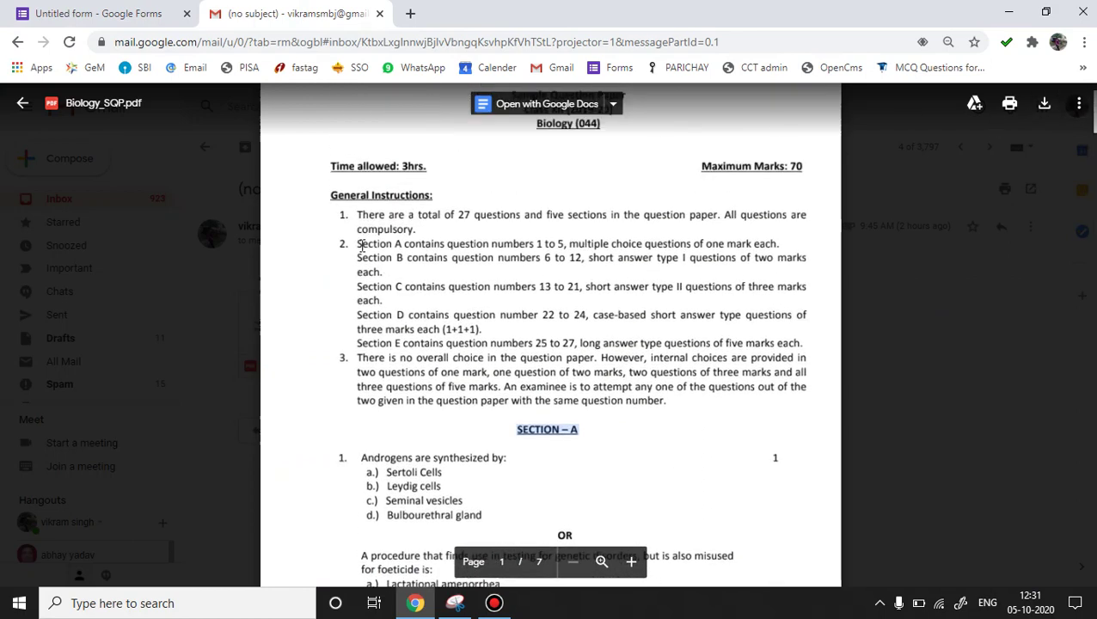
pyautogui.moveTo(357, 244); pyautogui.dragTo(787, 244)
pyautogui.hotkey('ctrl', 'c')
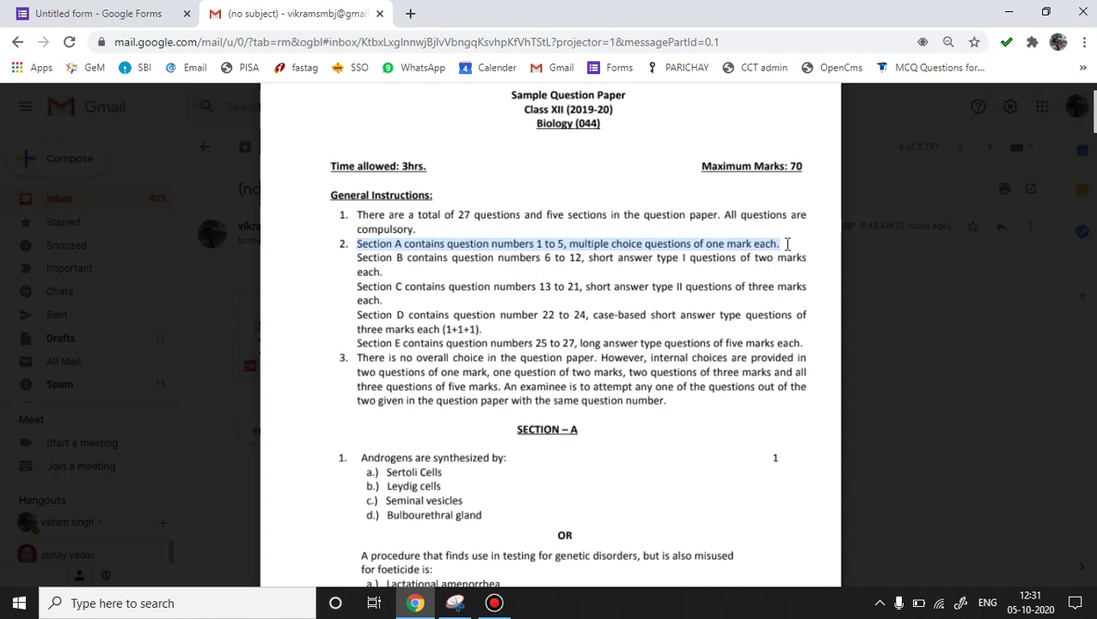
pyautogui.click(154, 17)
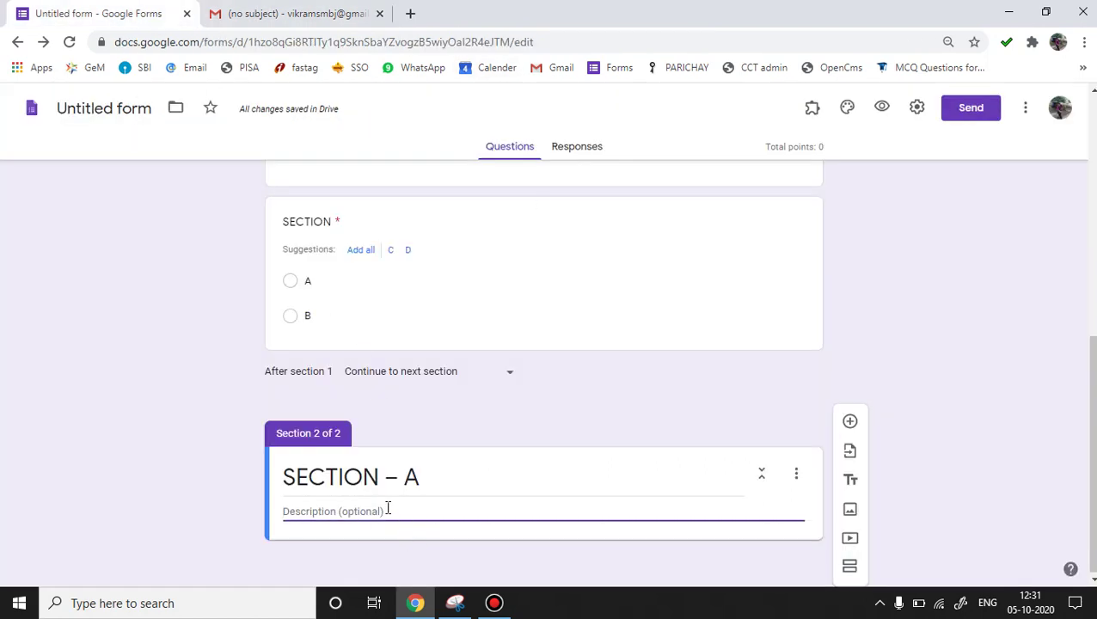
# Paste the Section A description, add Q1 'Androgens are synthesized by:', and add a section titled SECTION B.
pyautogui.hotkey('ctrl', 'v')
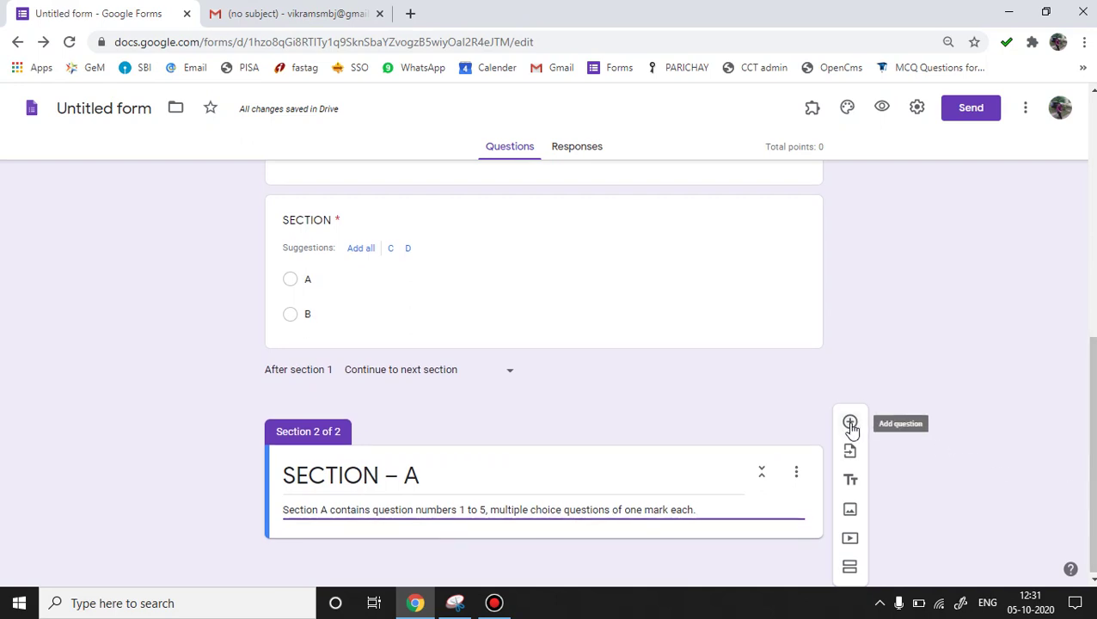
pyautogui.click(850, 422)
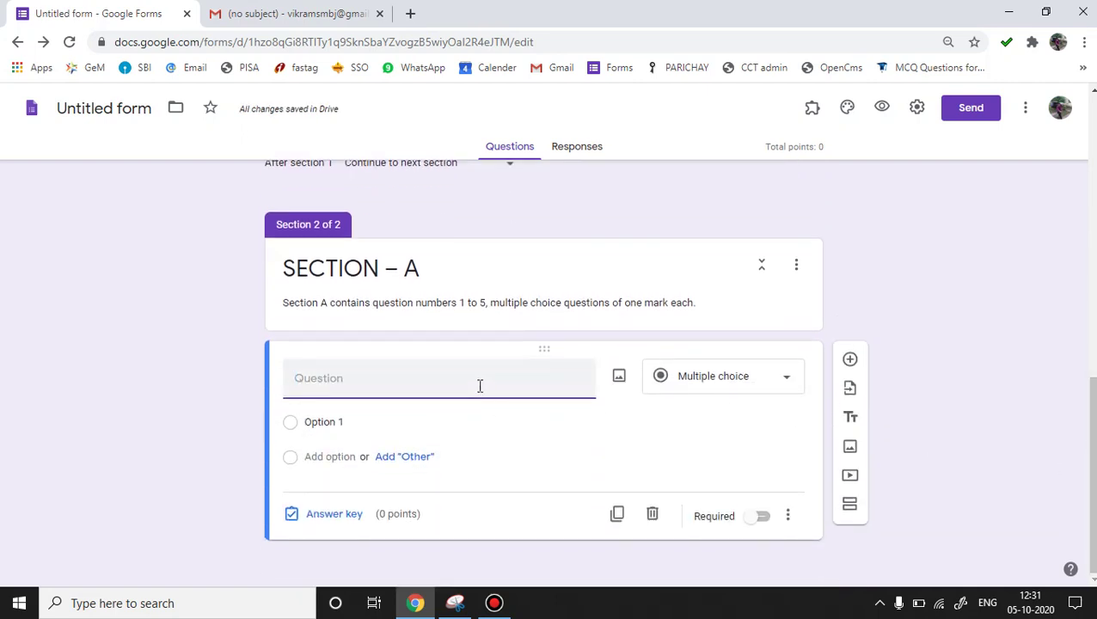
pyautogui.write('Q1')
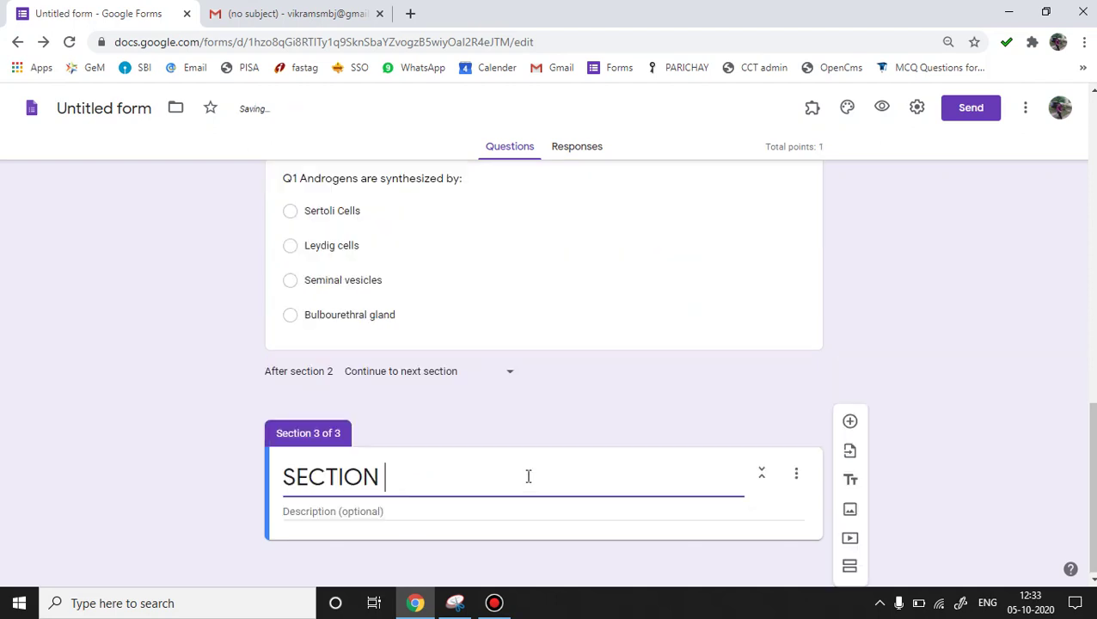
pyautogui.write('B')
pyautogui.click(421, 516)
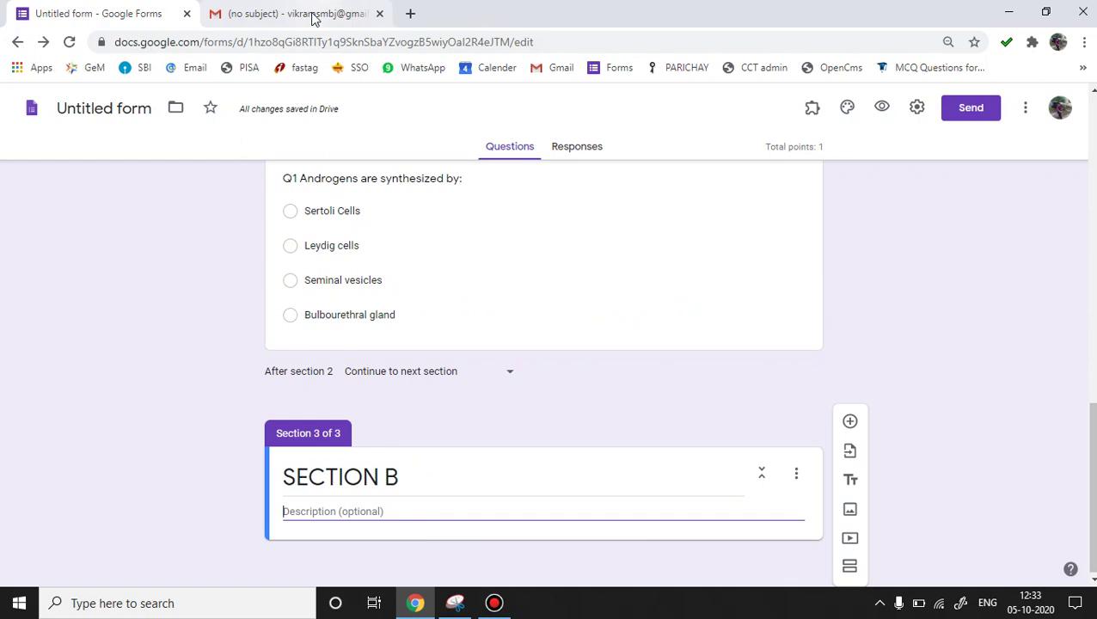
# Copy the 'Section B contains…' instruction line from the Biology_SQP.pdf preview, then return to the form.
pyautogui.click(314, 17)
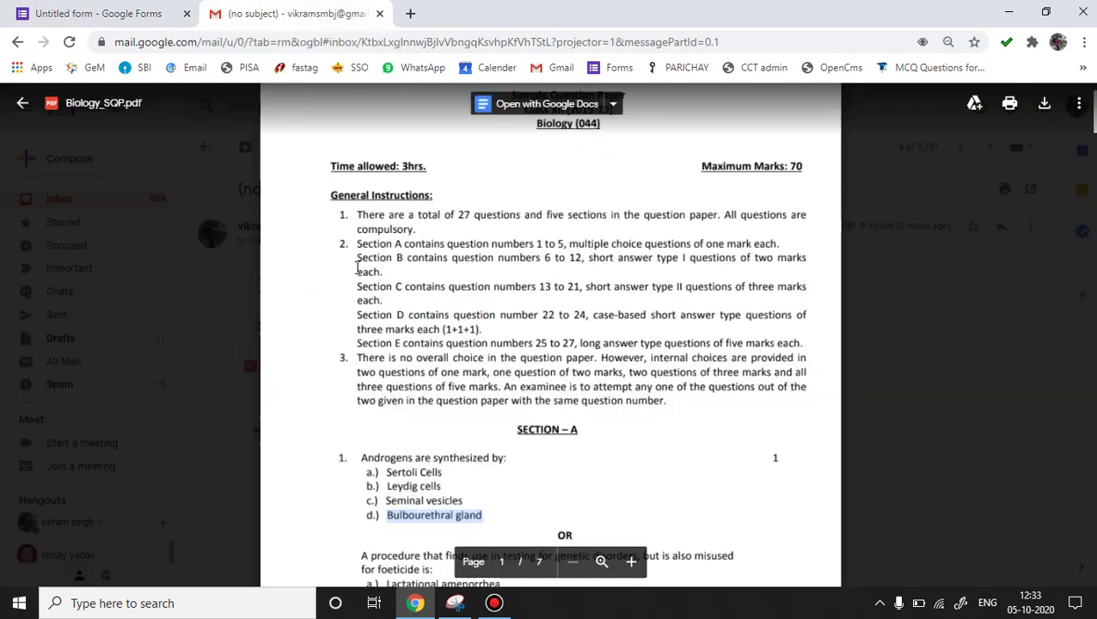
pyautogui.moveTo(357, 268); pyautogui.dragTo(384, 272)
pyautogui.hotkey('ctrl', 'c')
pyautogui.click(121, 14)
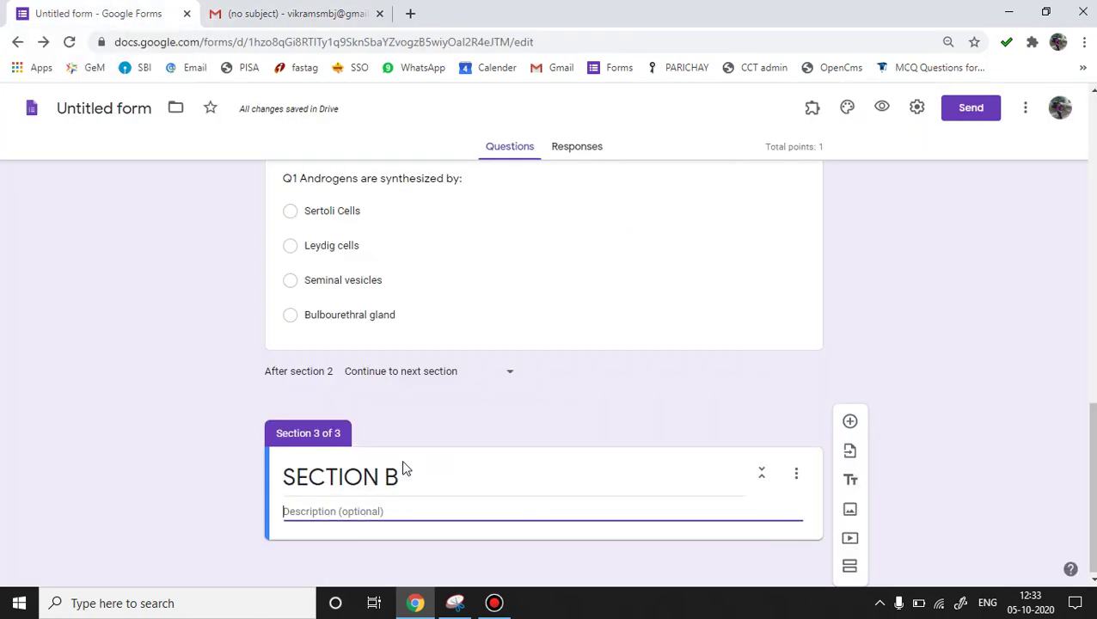
# Paste the questions 6–12 two-mark description into SECTION B and add a blank question.
pyautogui.hotkey('ctrl', 'v')
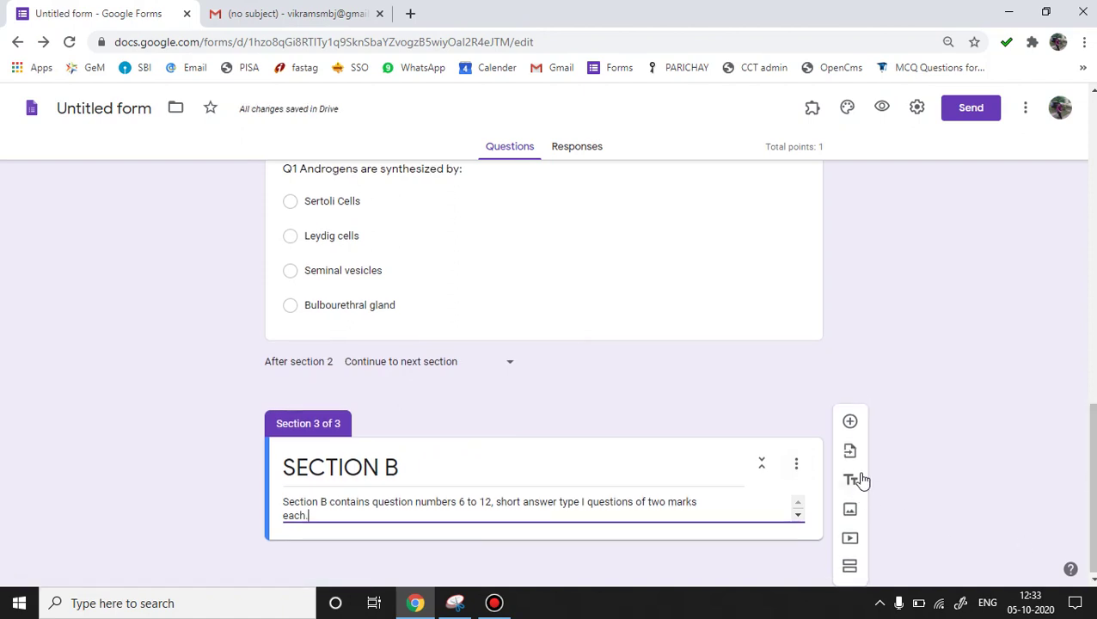
pyautogui.click(850, 423)
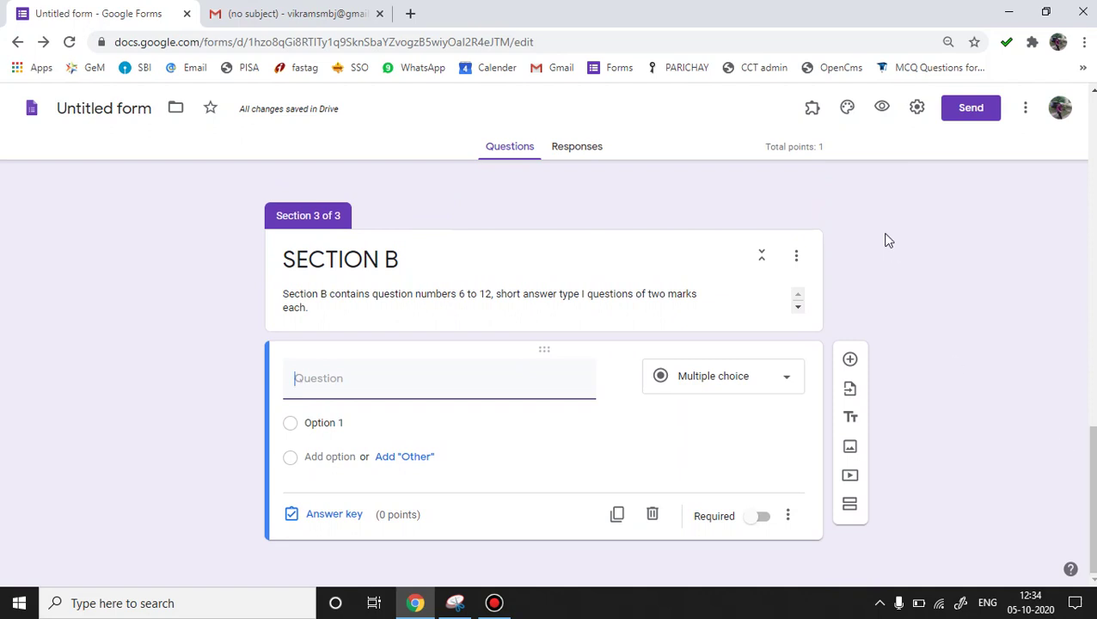
# Scroll the Biology_SQP.pdf preview to page 3, showing SECTION B questions 6 to 9.
pyautogui.click(290, 13)
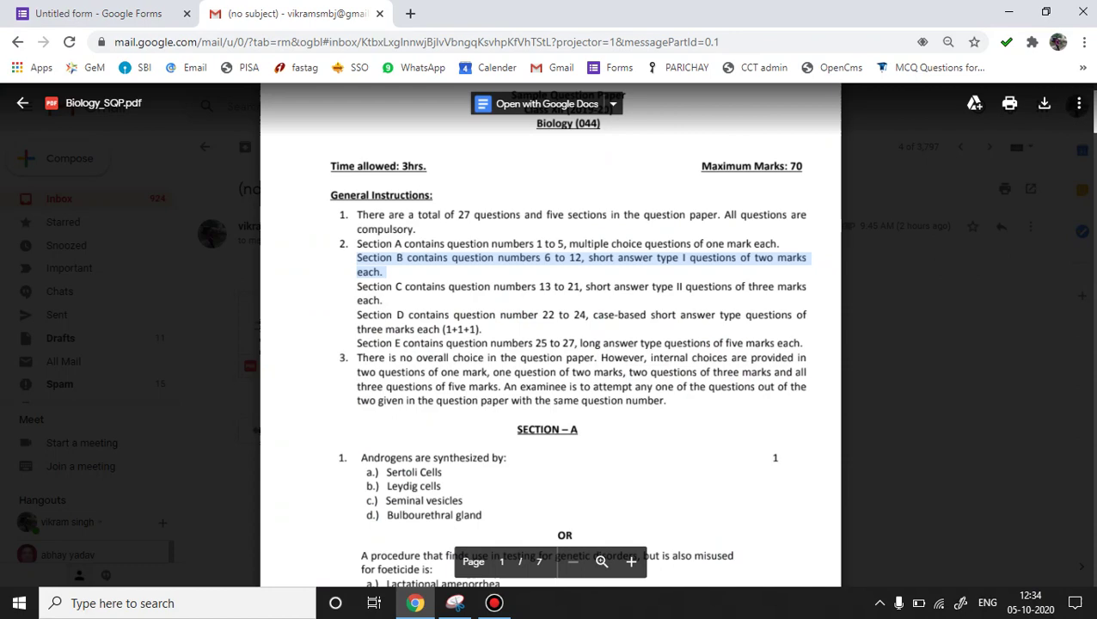
pyautogui.scroll(-9, 550, 361)
pyautogui.scroll(-8, 550, 344)
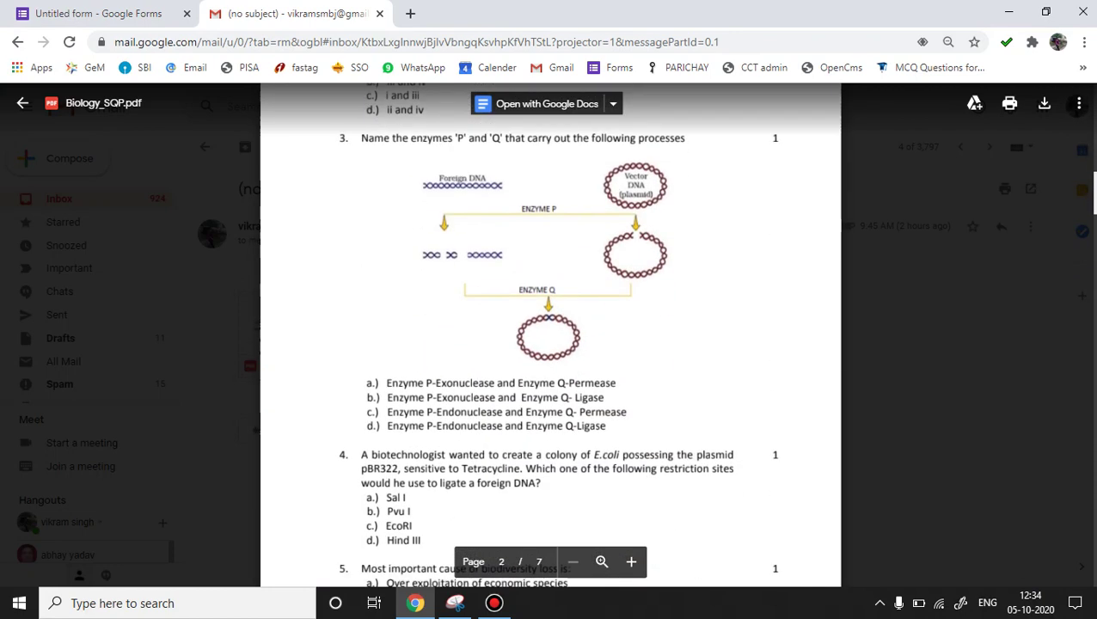
pyautogui.scroll(-3, 550, 344)
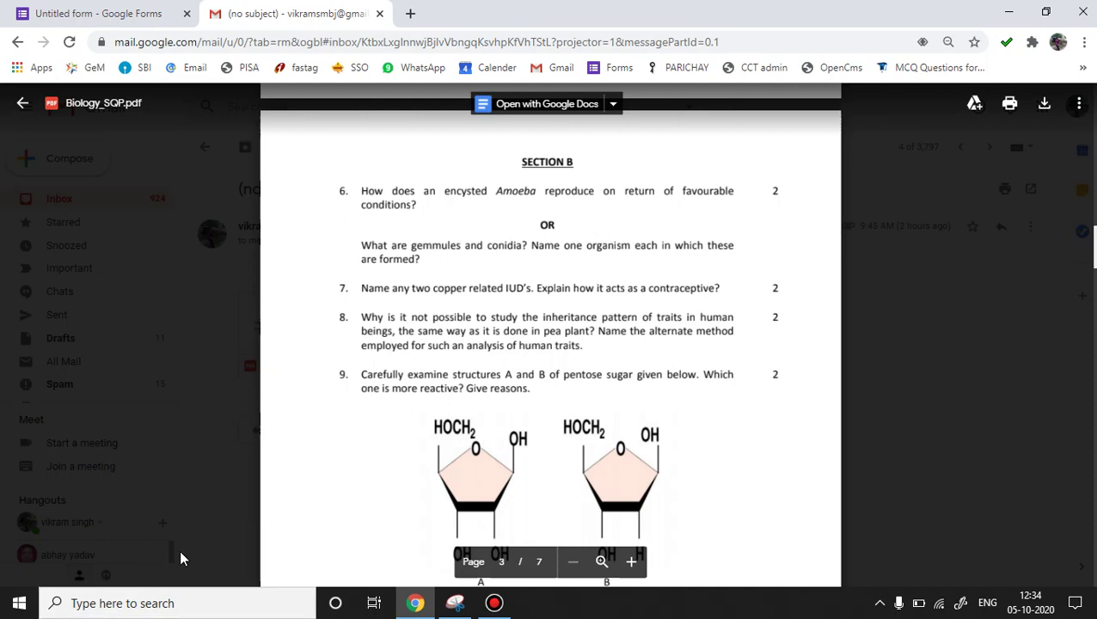
pyautogui.click(141, 605)
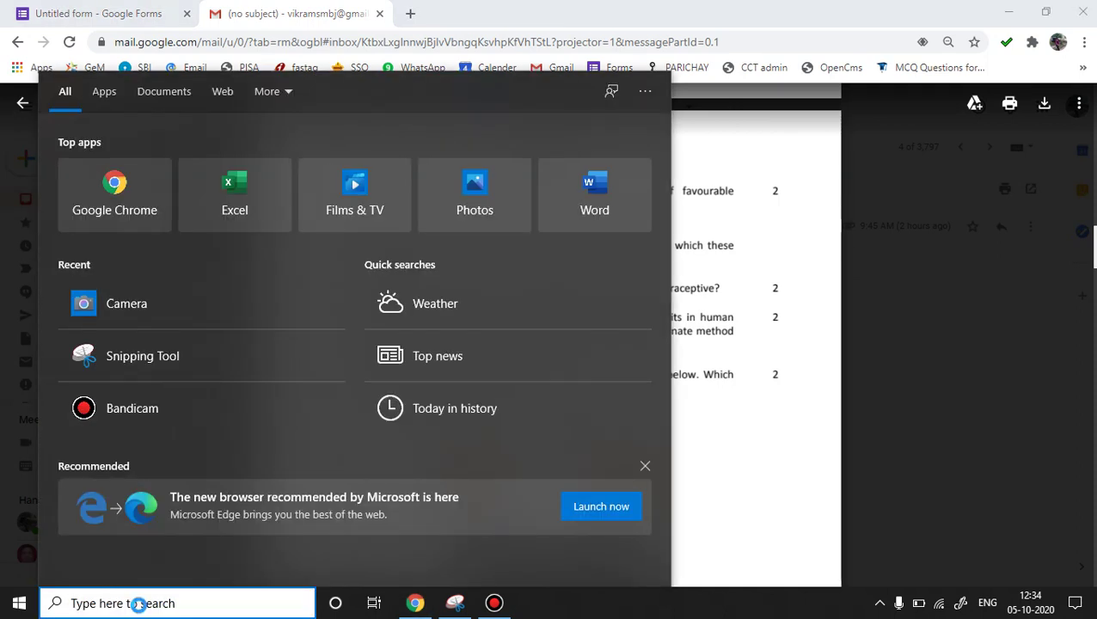
# Launch Snipping Tool from Windows search, start a new snip, then minimise it.
pyautogui.write('S')
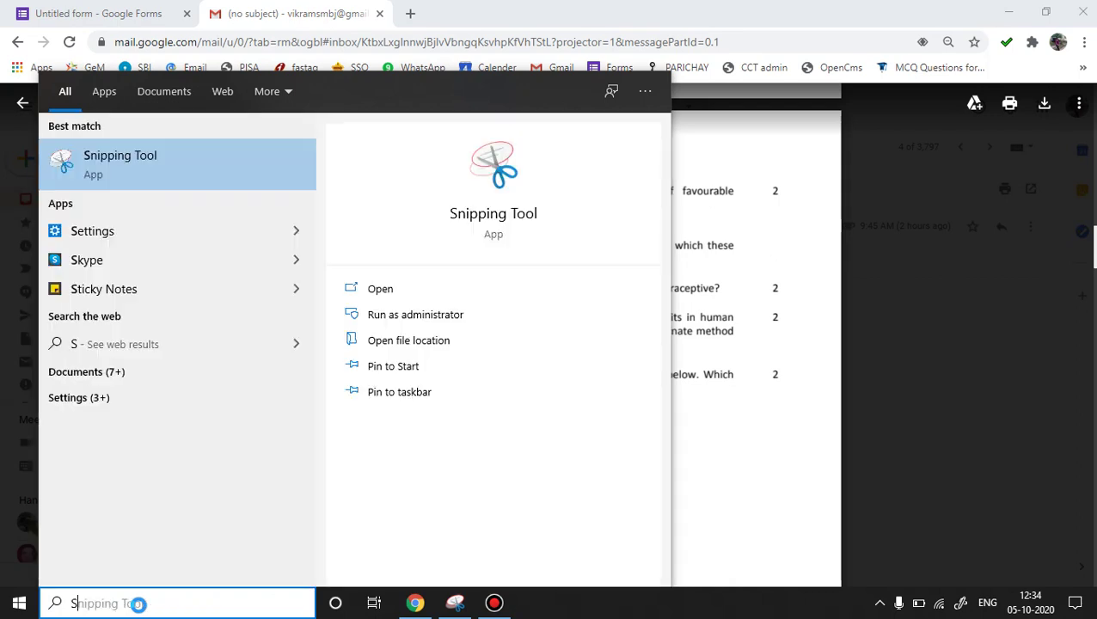
pyautogui.write('NIPP')
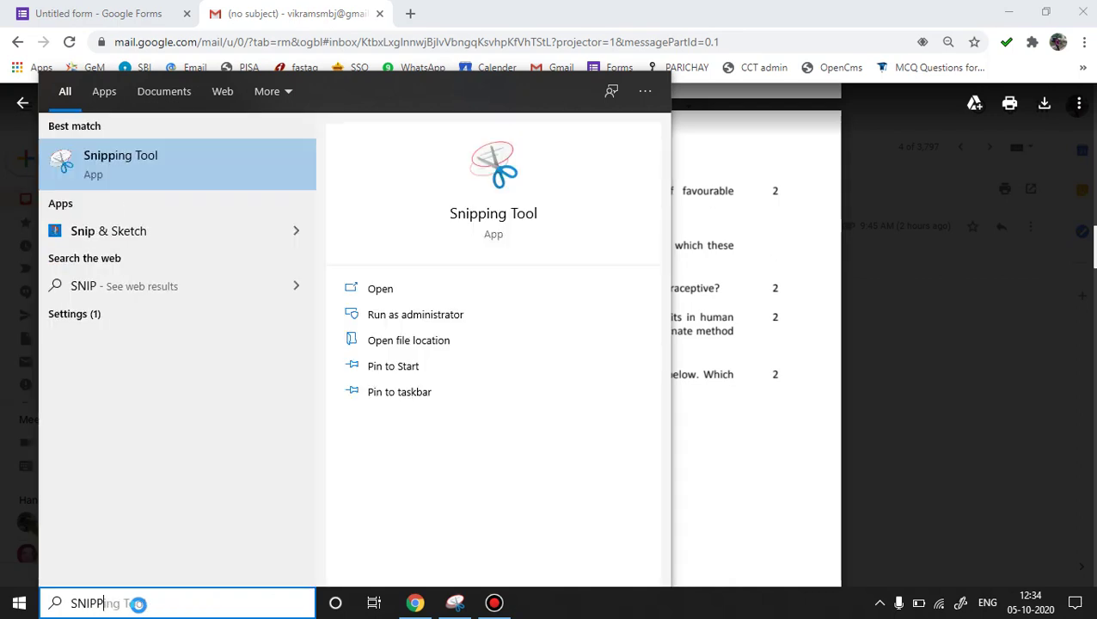
pyautogui.click(163, 162)
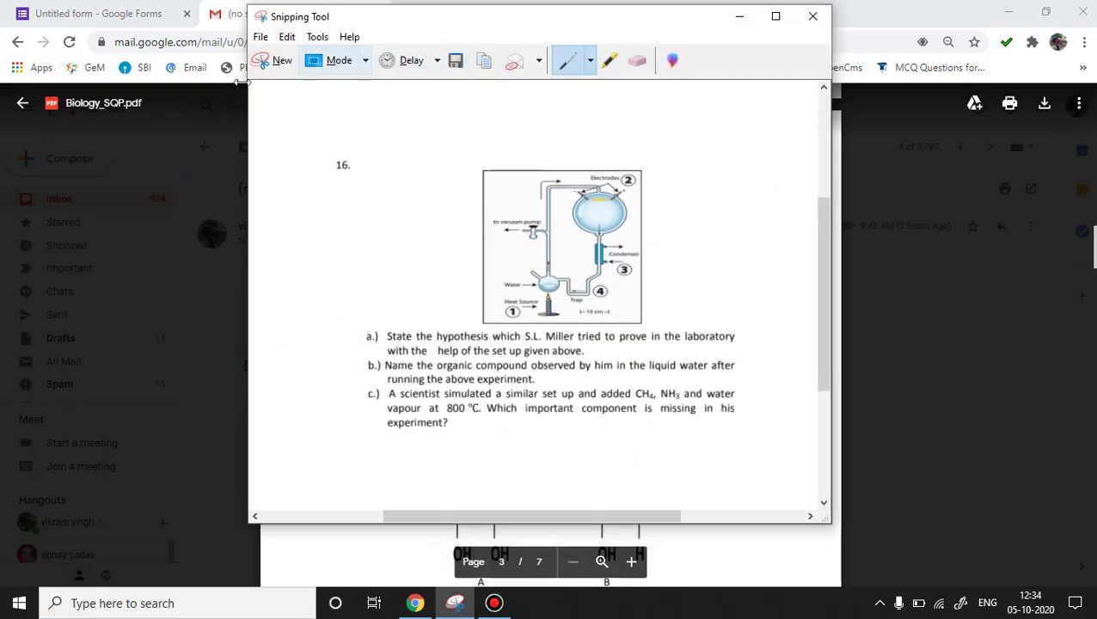
pyautogui.moveTo(421, 26); pyautogui.dragTo(299, 75)
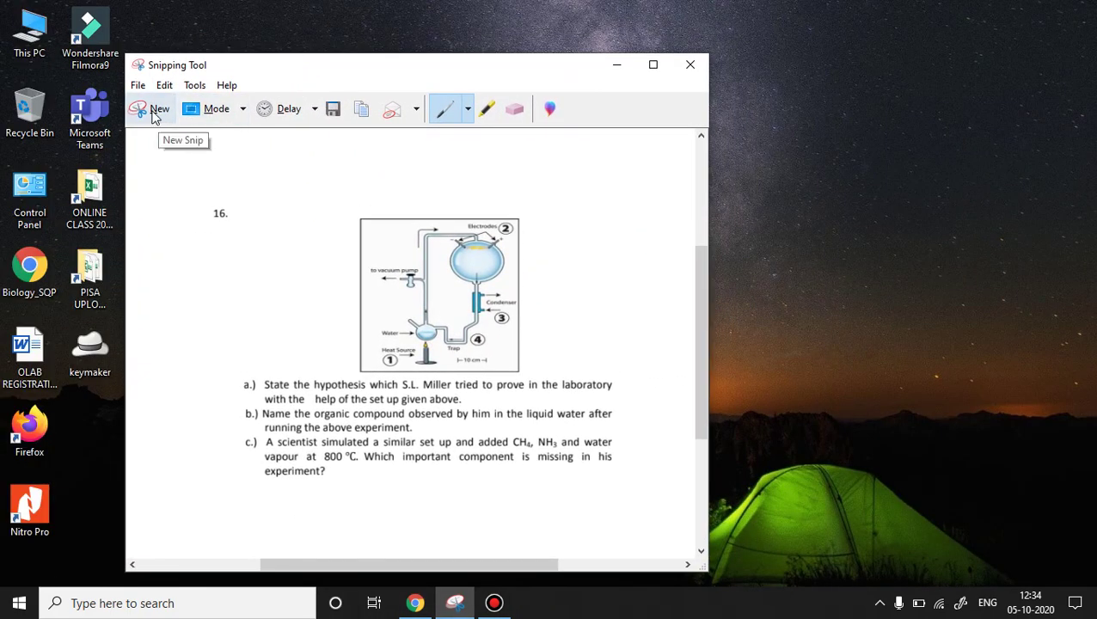
pyautogui.click(153, 114)
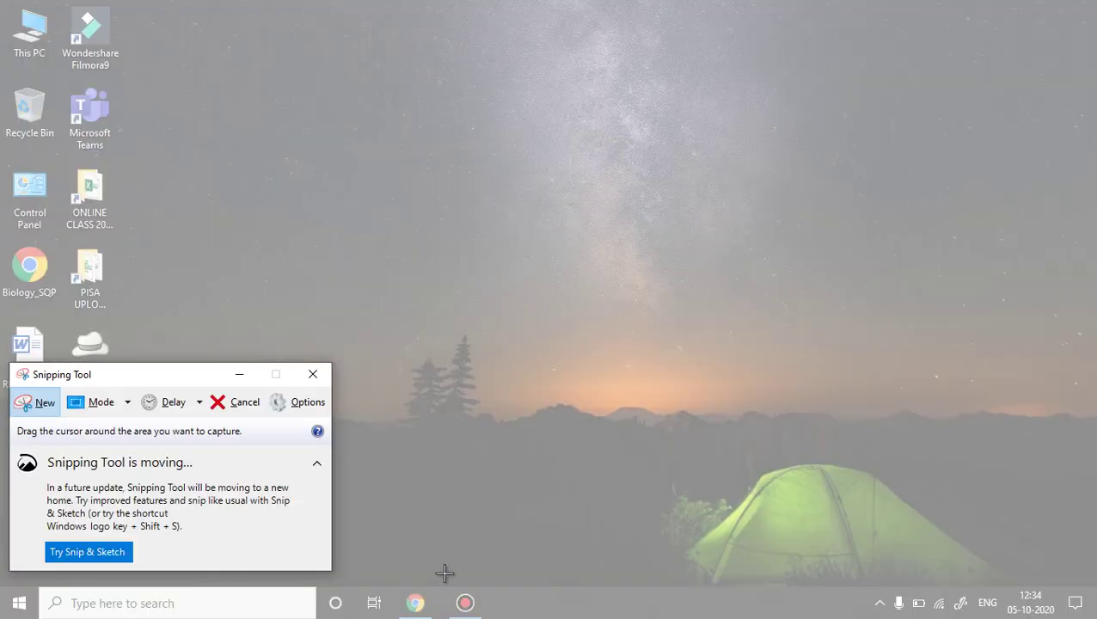
pyautogui.click(237, 378)
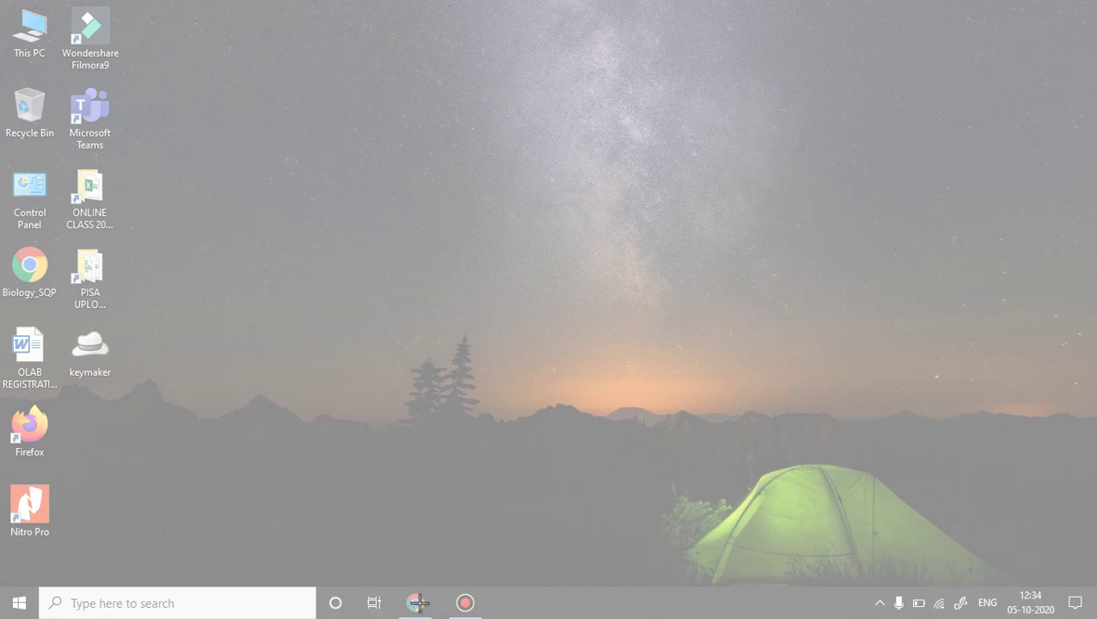
pyautogui.click(465, 370)
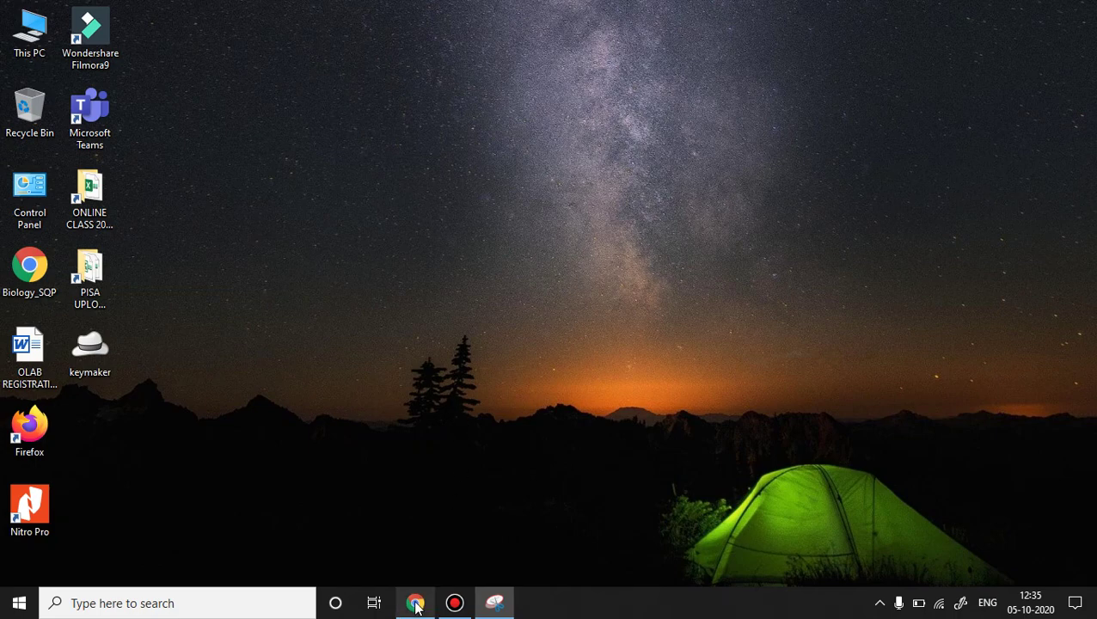
# Snip the area of the question paper covering questions 6 to 8.
pyautogui.click(416, 604)
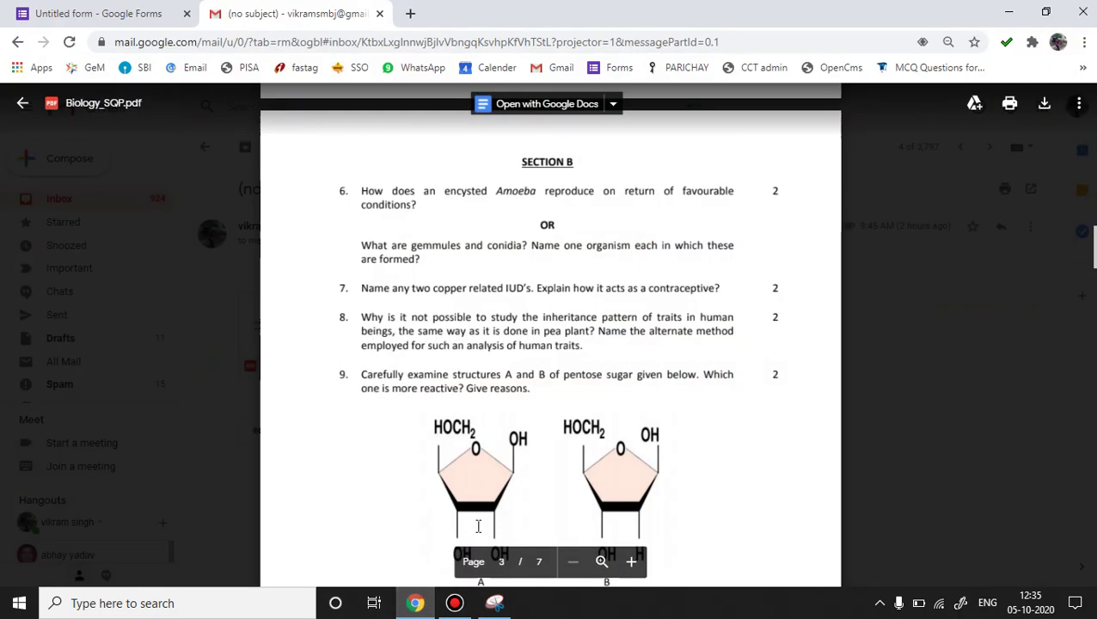
pyautogui.click(495, 604)
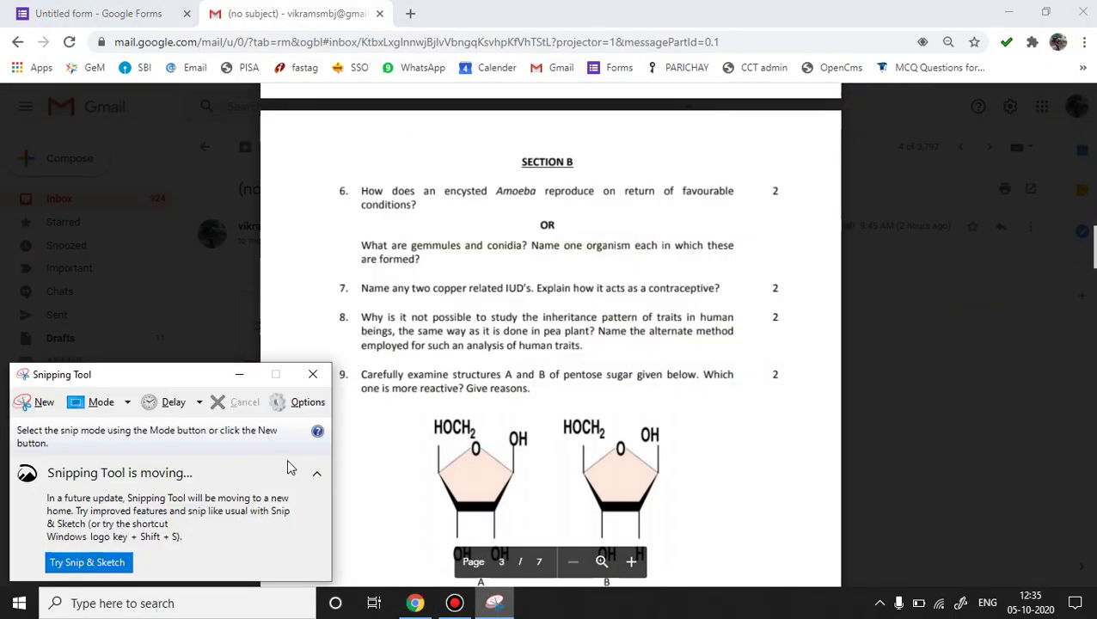
pyautogui.click(38, 404)
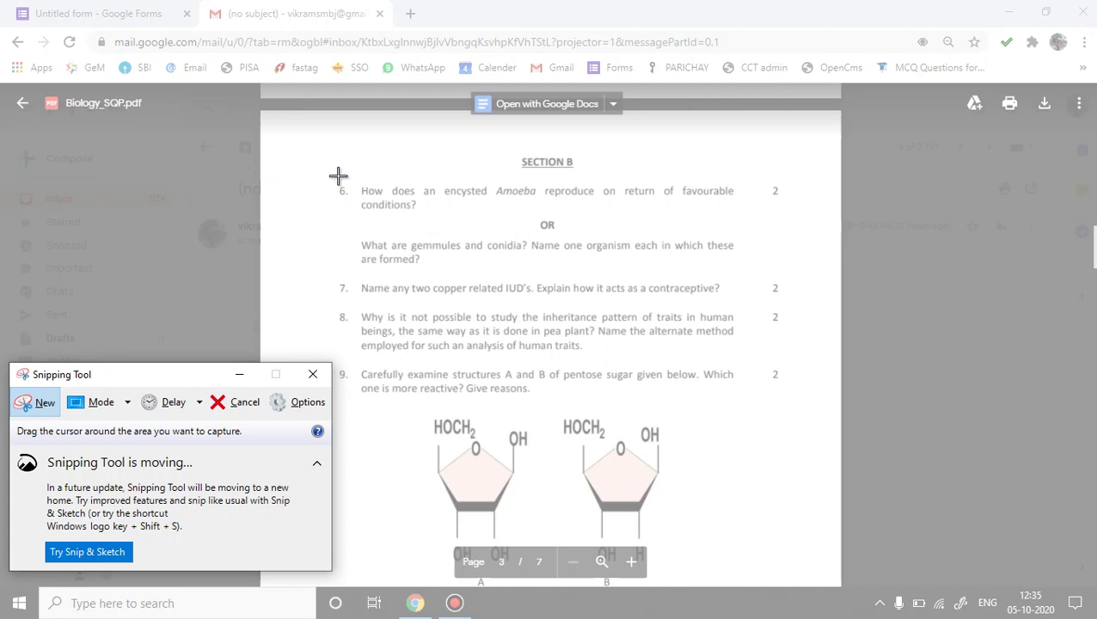
pyautogui.moveTo(330, 177); pyautogui.dragTo(757, 361)
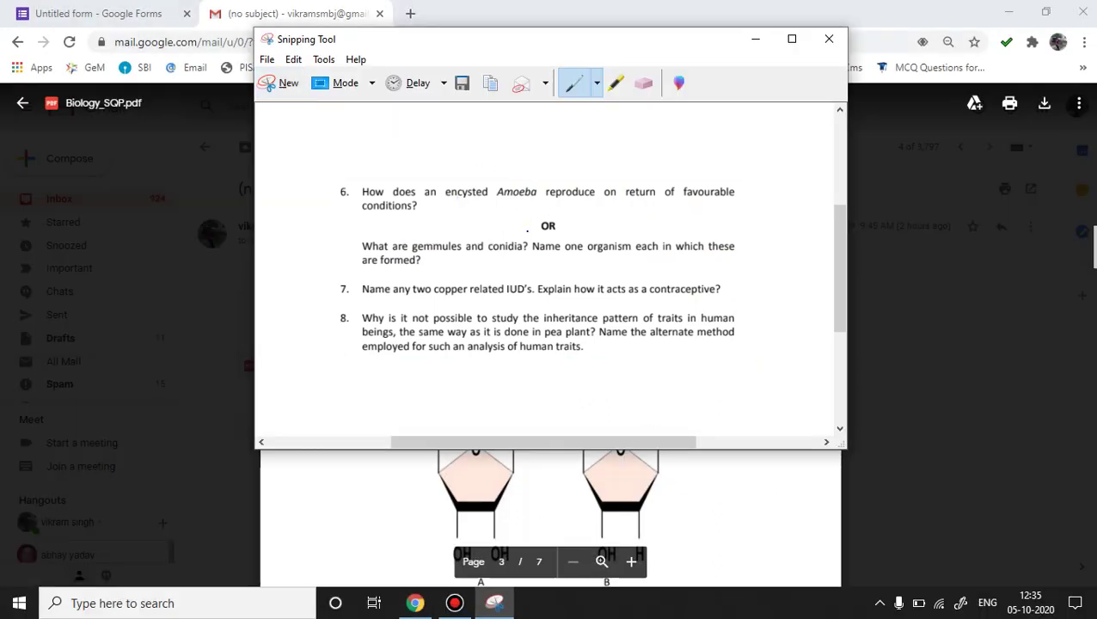
# Save the snip to the Desktop as JPEG file Q6-8.
pyautogui.click(463, 84)
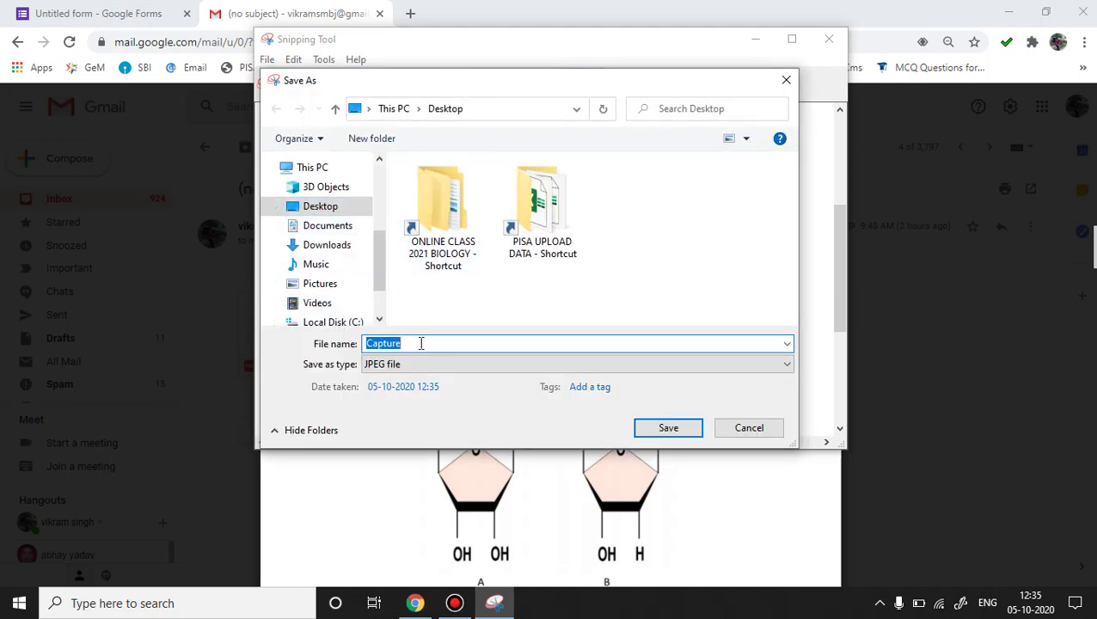
pyautogui.write('Q6-8')
pyautogui.click(661, 430)
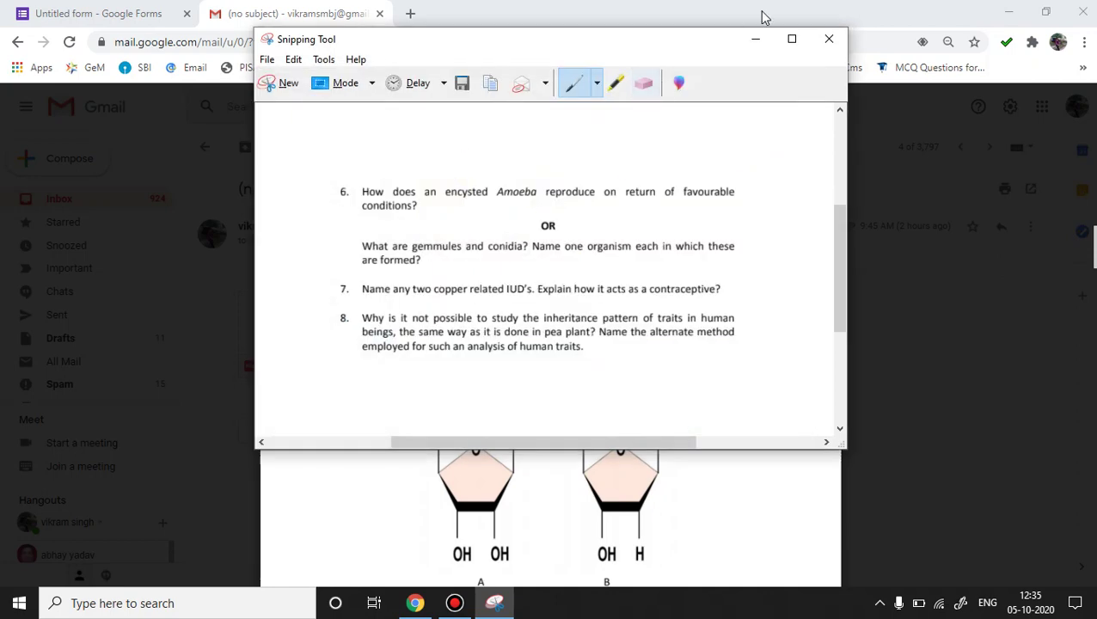
# Upload the Q6-8 image from the Desktop into the blank SECTION B question.
pyautogui.click(749, 39)
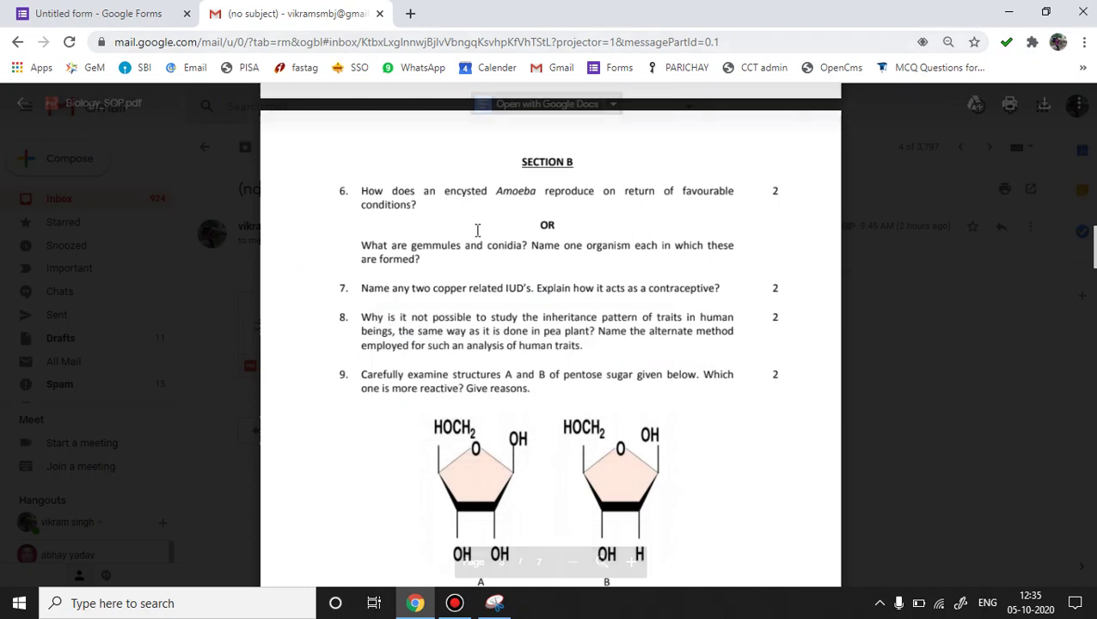
pyautogui.click(119, 15)
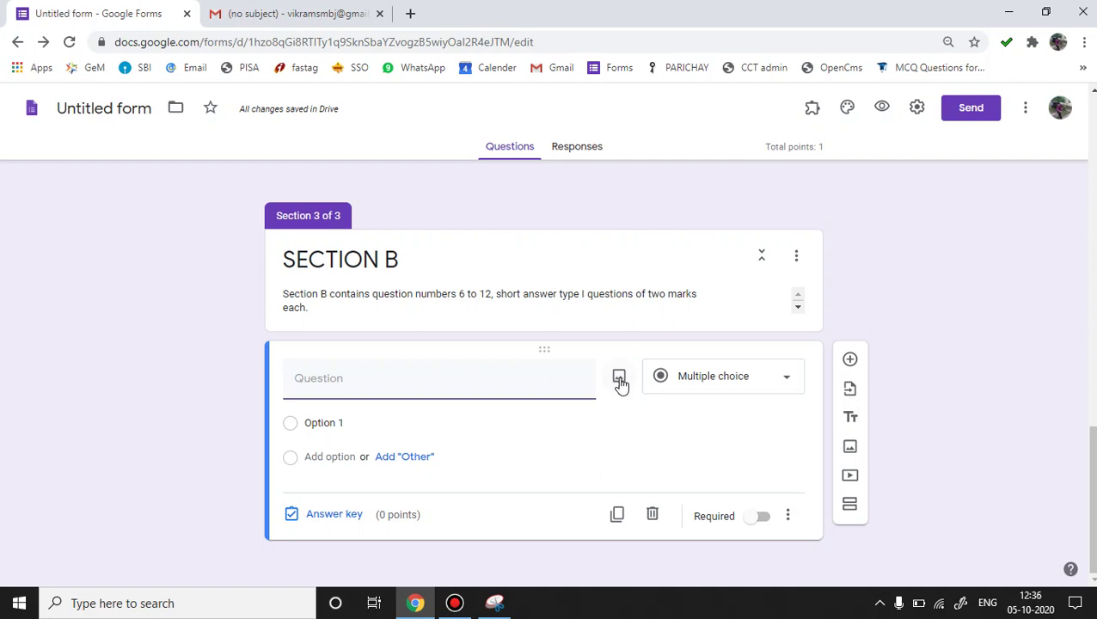
pyautogui.click(619, 379)
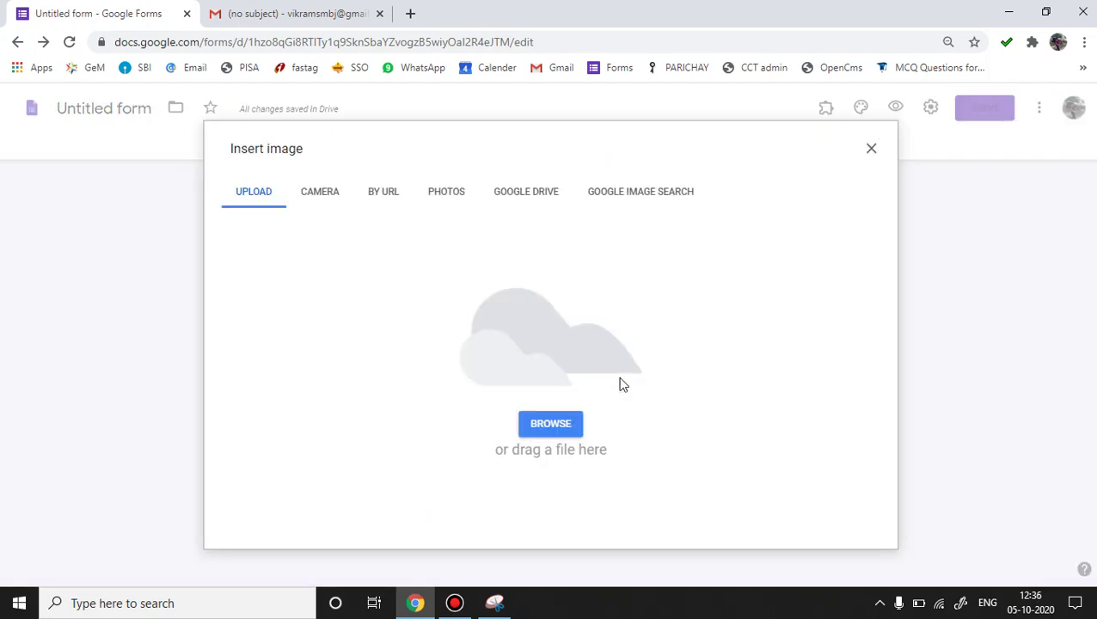
pyautogui.click(559, 427)
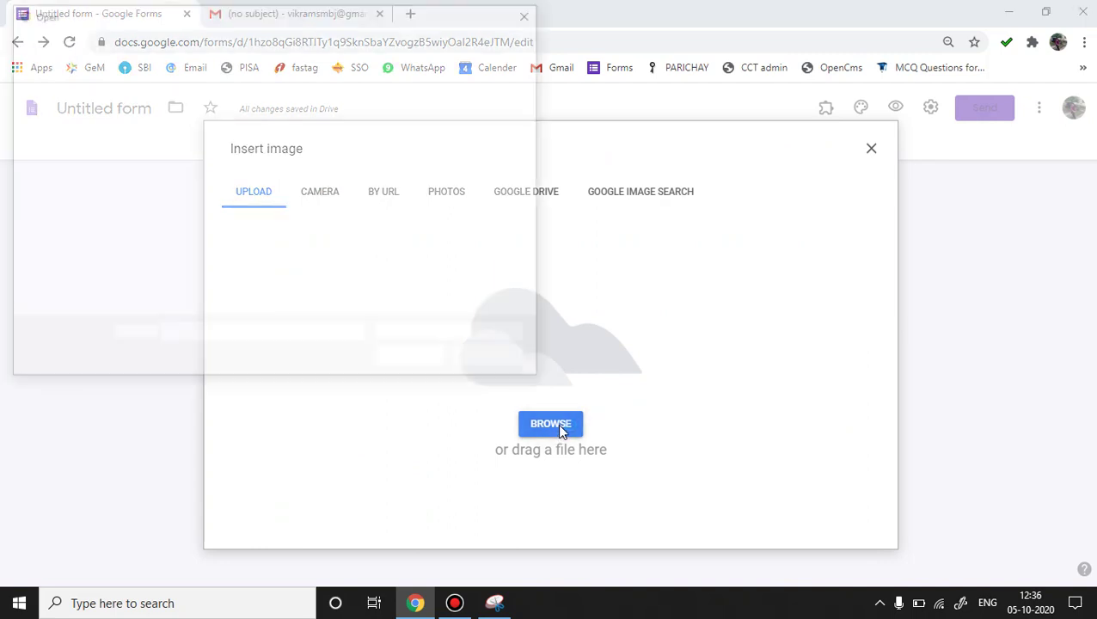
pyautogui.click(397, 264)
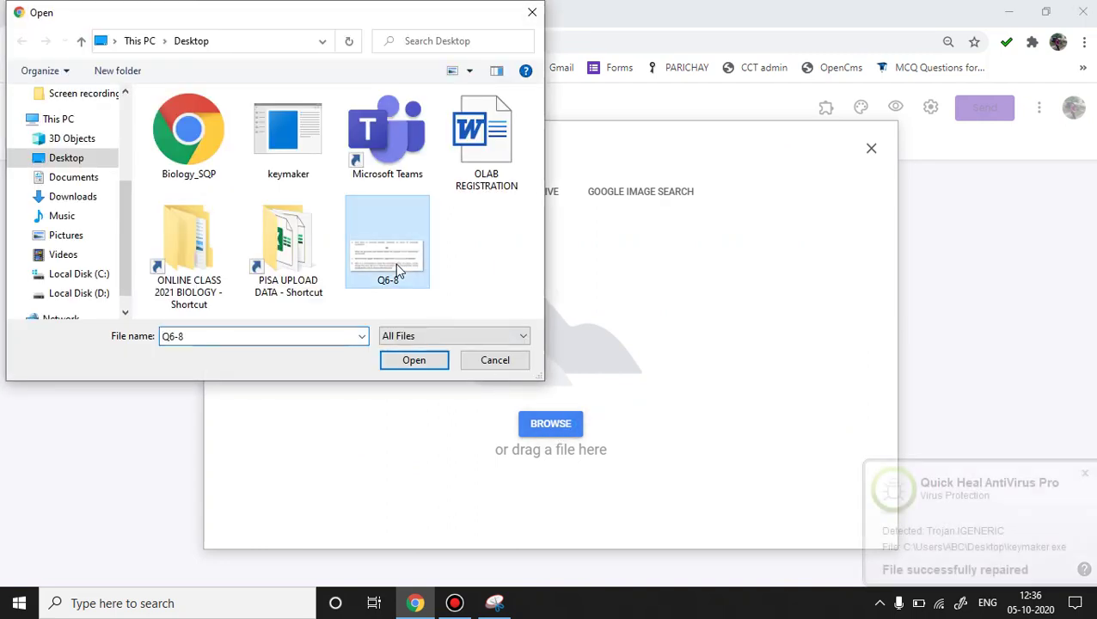
pyautogui.click(411, 367)
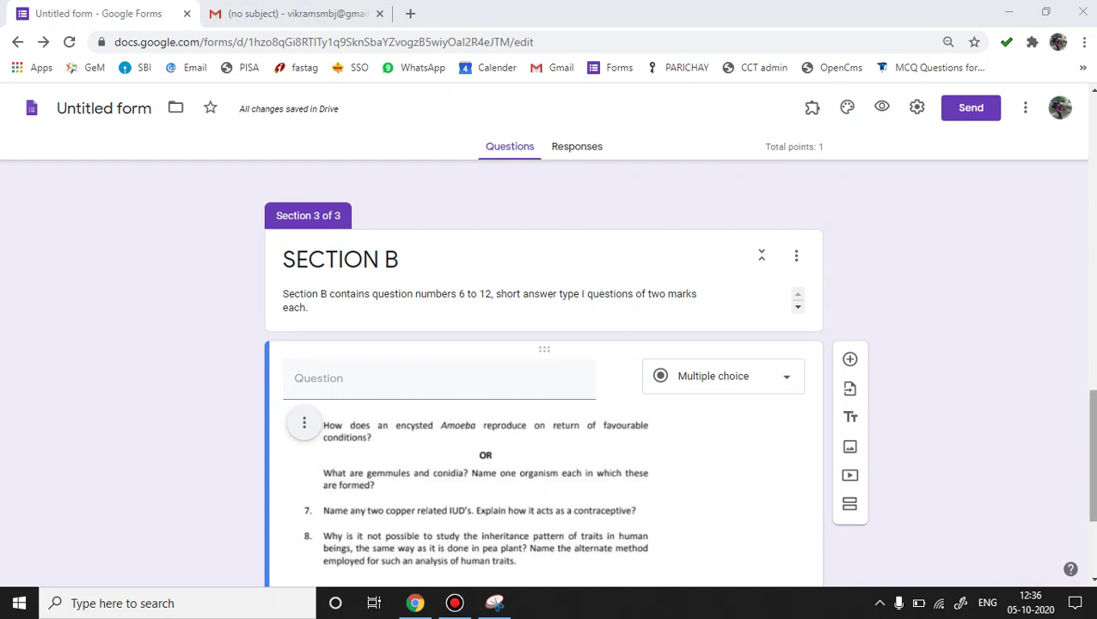
pyautogui.moveTo(1093, 416); pyautogui.dragTo(1094, 468)
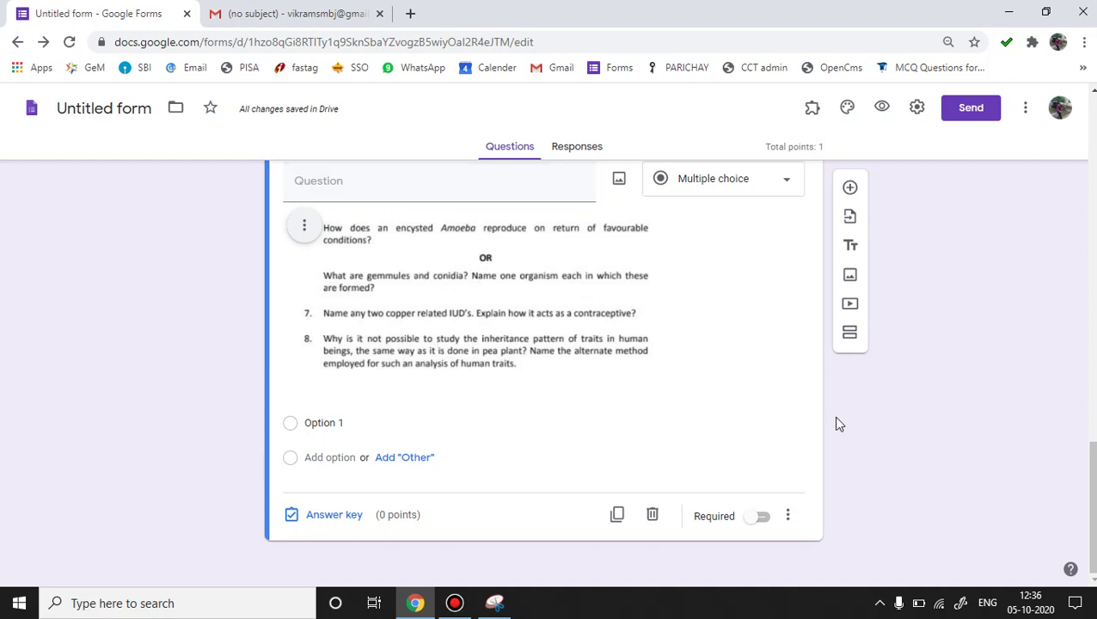
pyautogui.moveTo(1086, 489); pyautogui.dragTo(1088, 456)
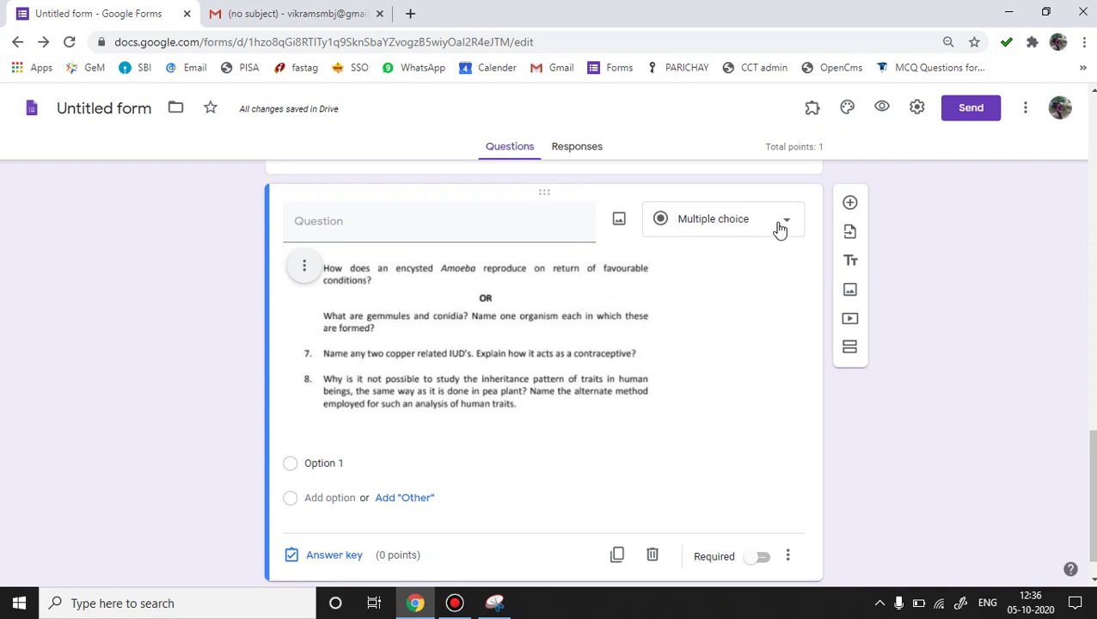
# Change the Section B image question to a File upload question, allowing uploads to Drive.
pyautogui.click(779, 225)
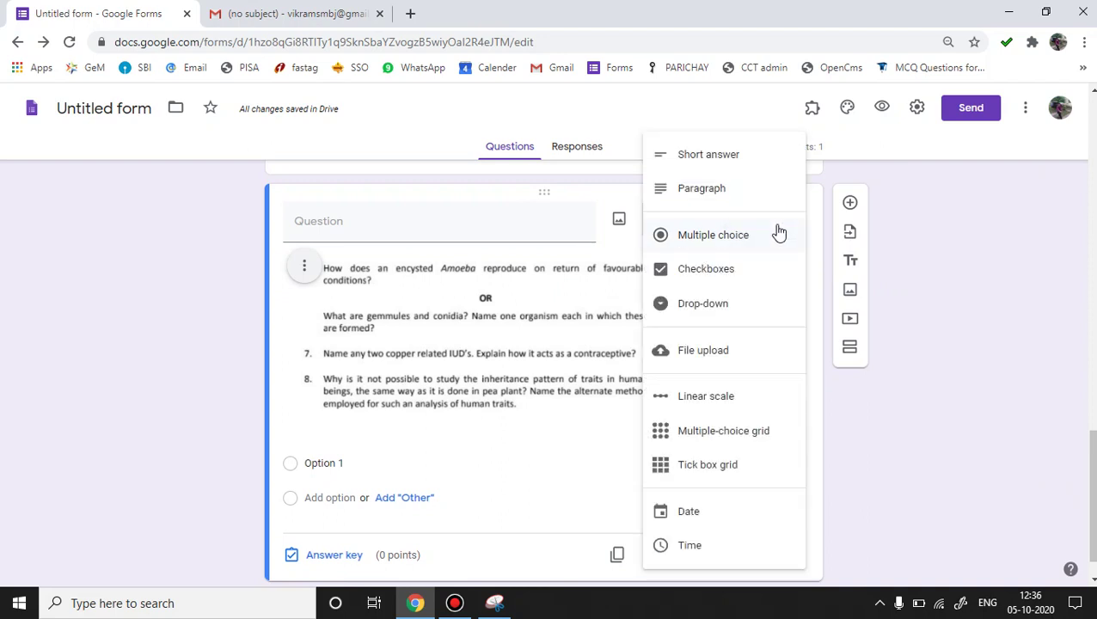
pyautogui.click(706, 354)
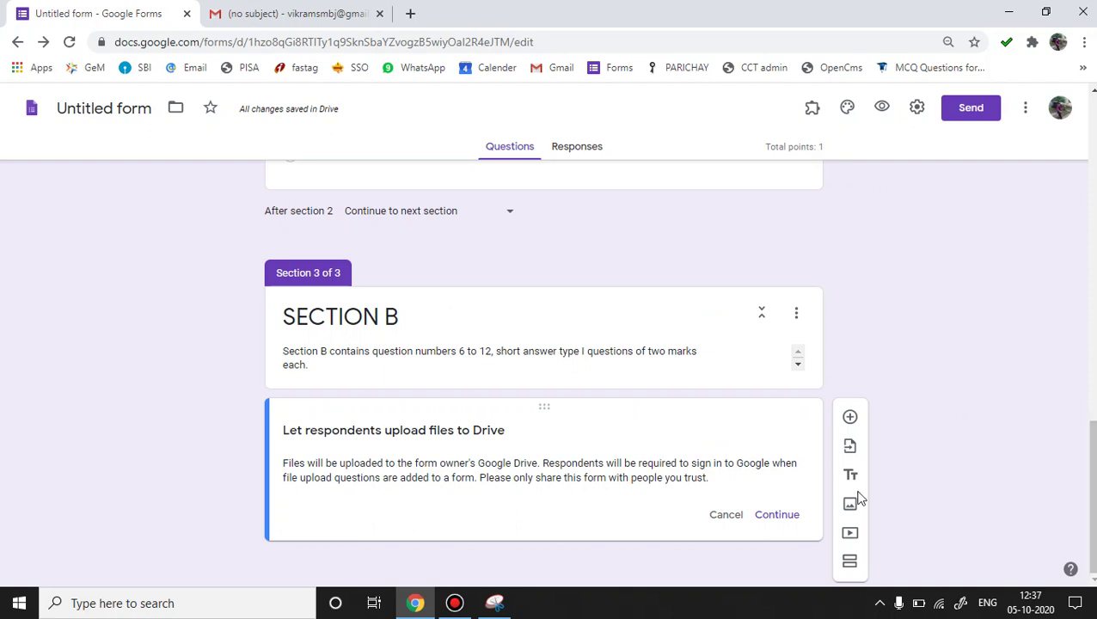
pyautogui.click(776, 516)
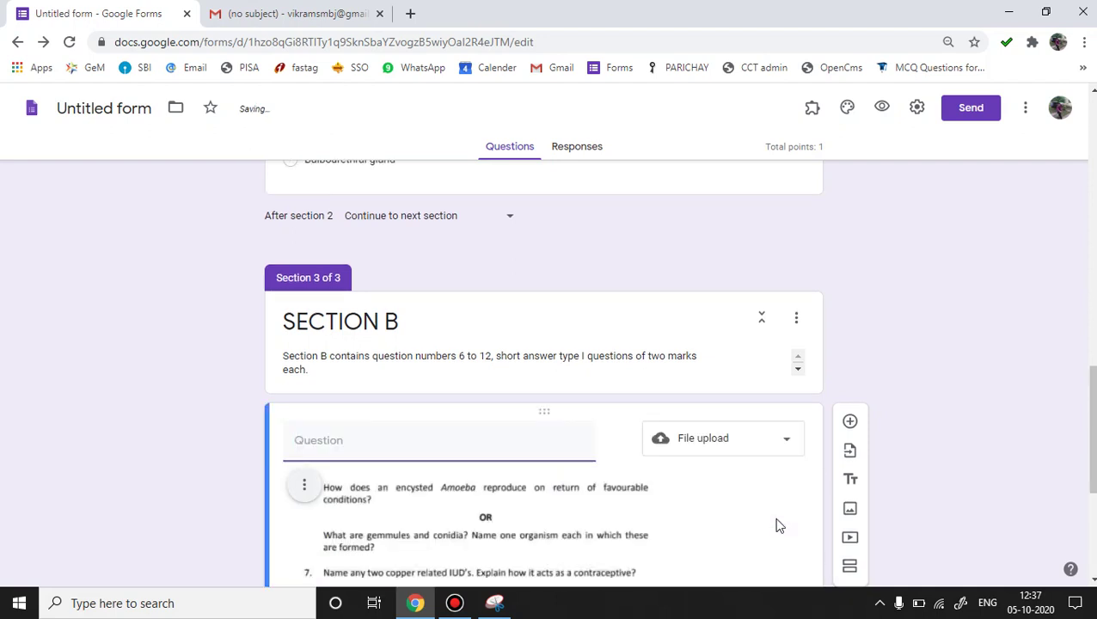
# Add a new blank question below it and return to the Biology_SQP.pdf preview.
pyautogui.moveTo(1091, 405); pyautogui.dragTo(1092, 468)
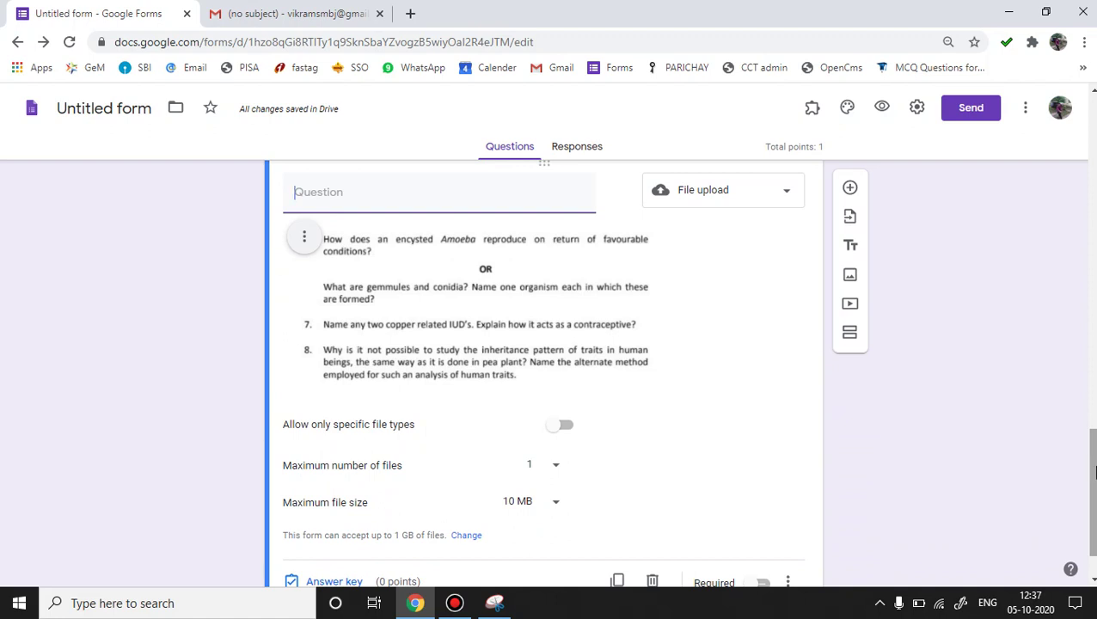
pyautogui.moveTo(1094, 472); pyautogui.dragTo(1094, 489)
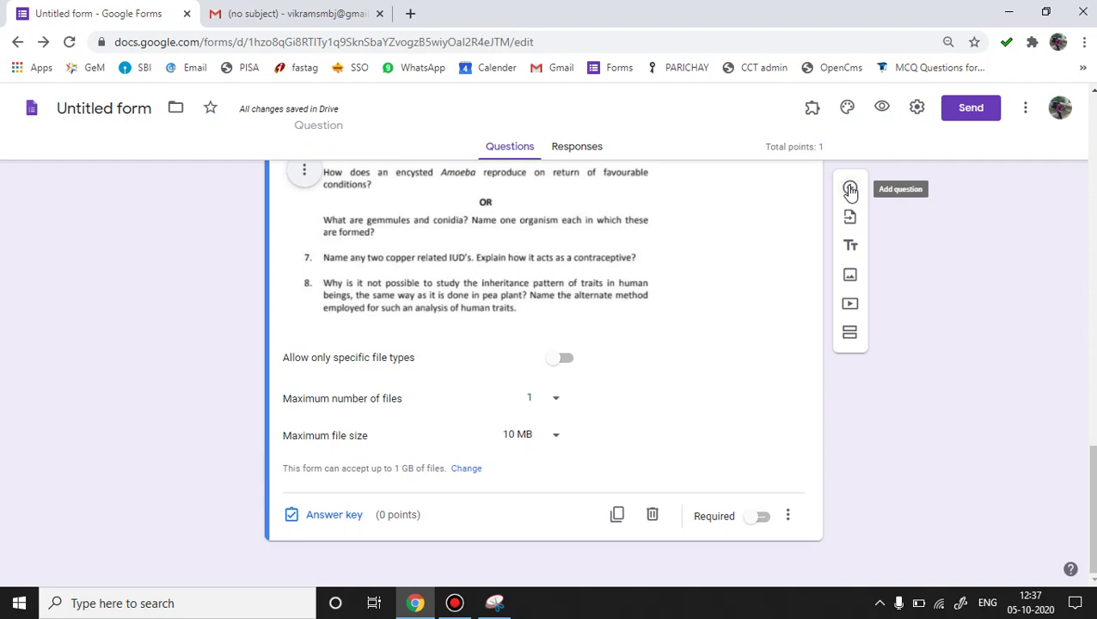
pyautogui.click(851, 190)
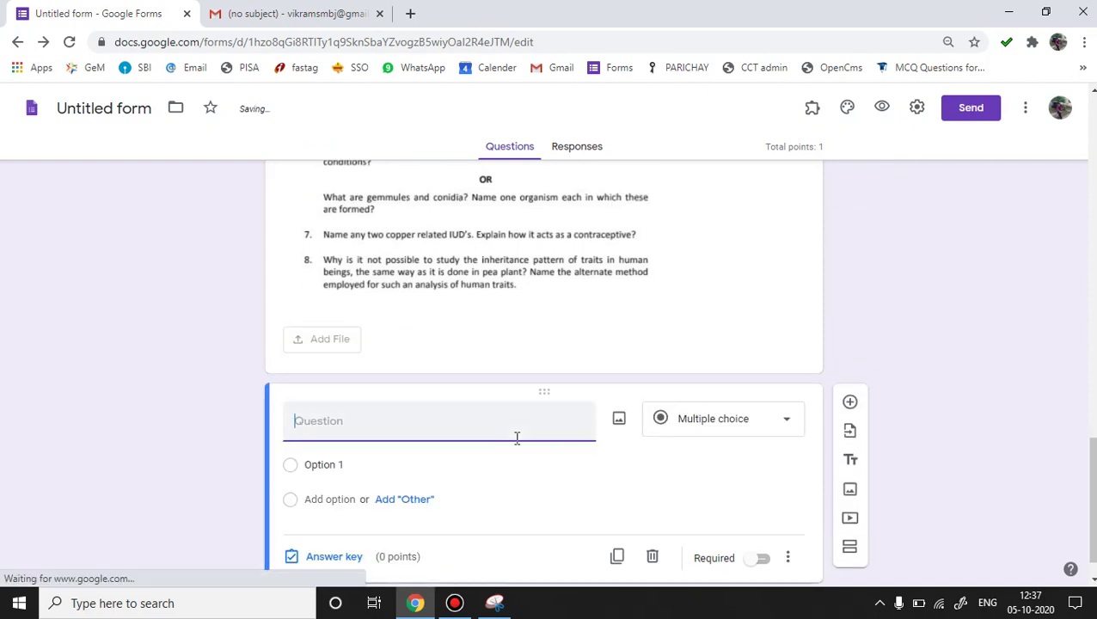
pyautogui.click(294, 13)
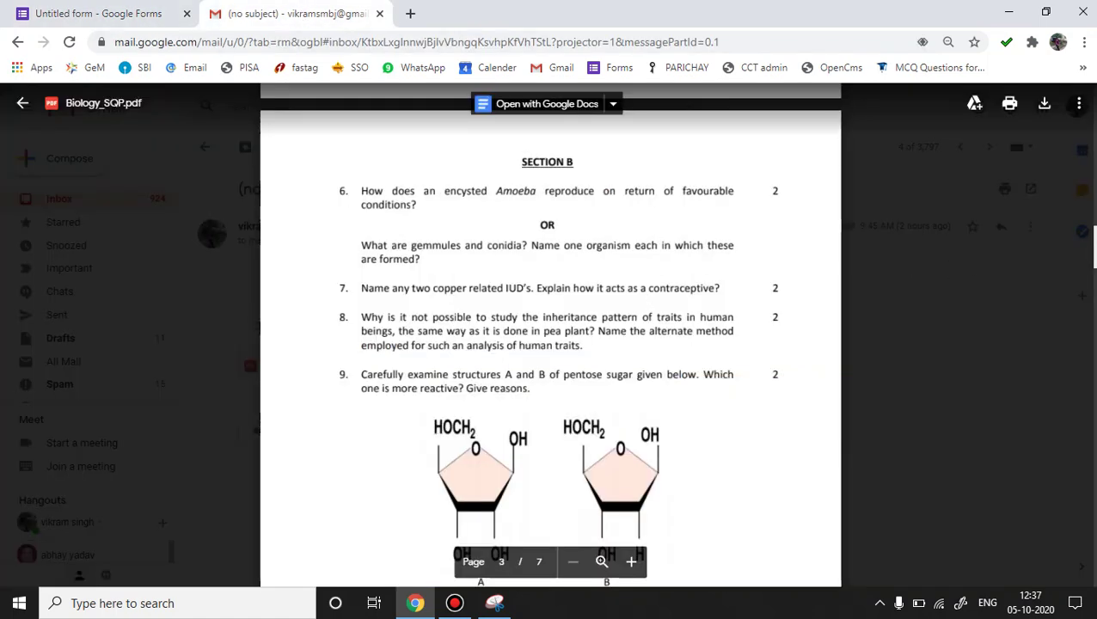
# Scroll the Biology_SQP.pdf preview to page 6, showing question 24's catalytic converter diagram.
pyautogui.scroll(-10, 550, 344)
pyautogui.scroll(-10, 550, 336)
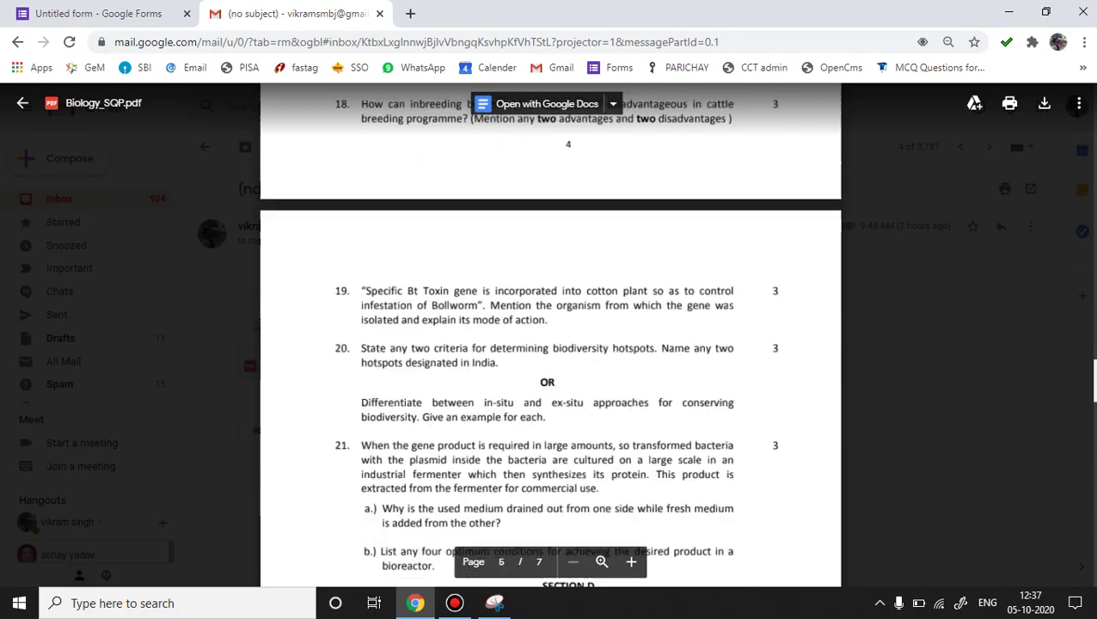
pyautogui.scroll(-10, 550, 335)
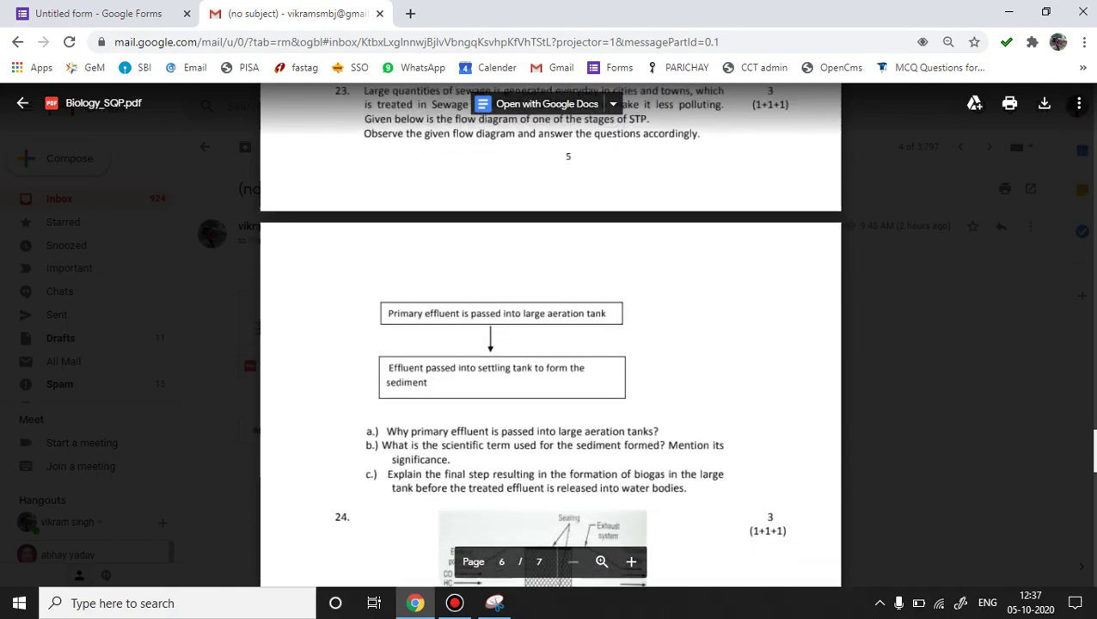
pyautogui.scroll(-2, 550, 335)
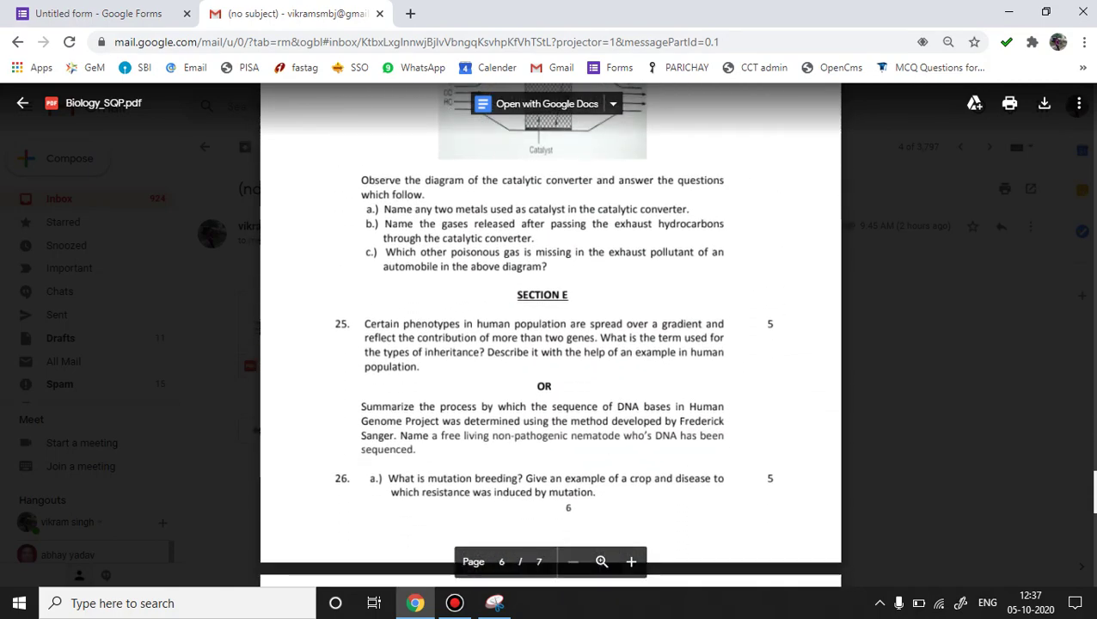
pyautogui.scroll(4, 550, 335)
pyautogui.scroll(-1, 550, 335)
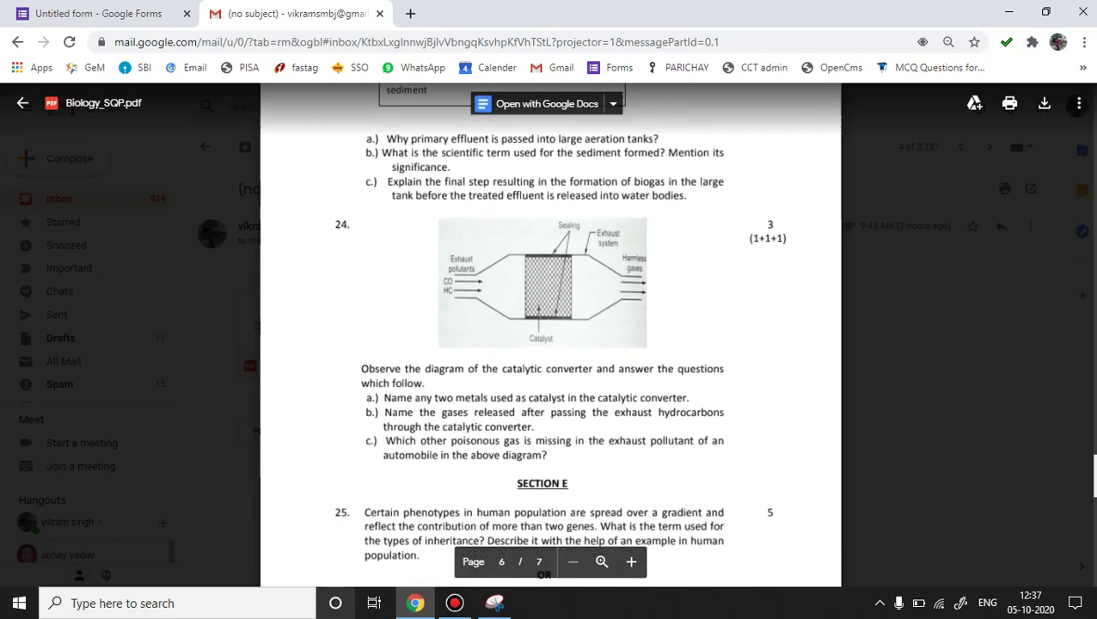
# Capture question 24 and its catalytic converter diagram in a new Snipping Tool snip.
pyautogui.click(494, 604)
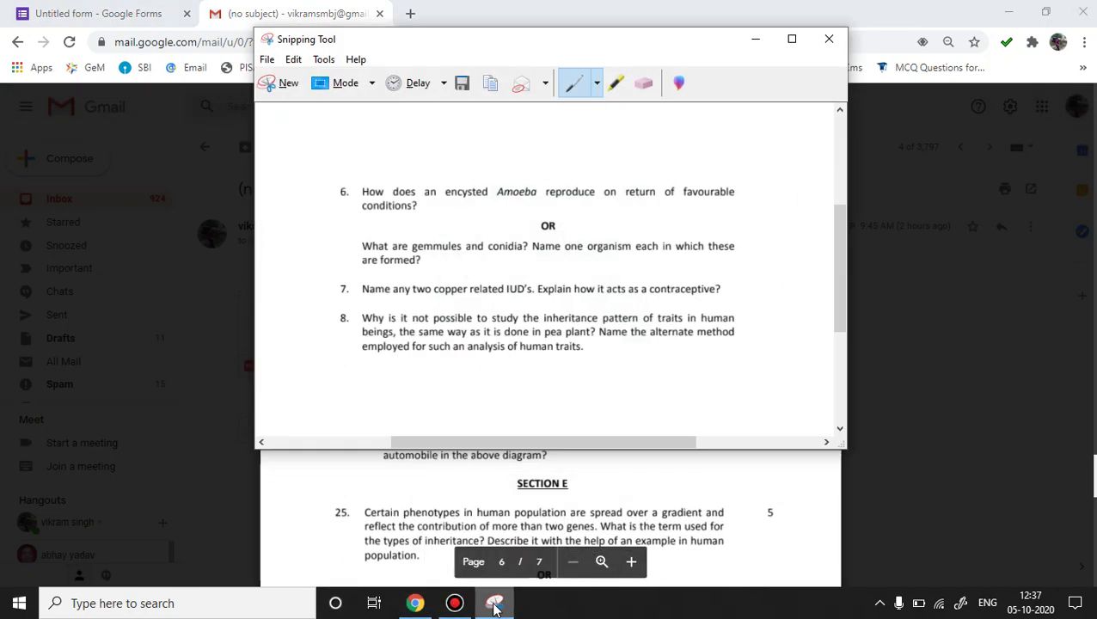
pyautogui.moveTo(673, 55); pyautogui.dragTo(426, 311)
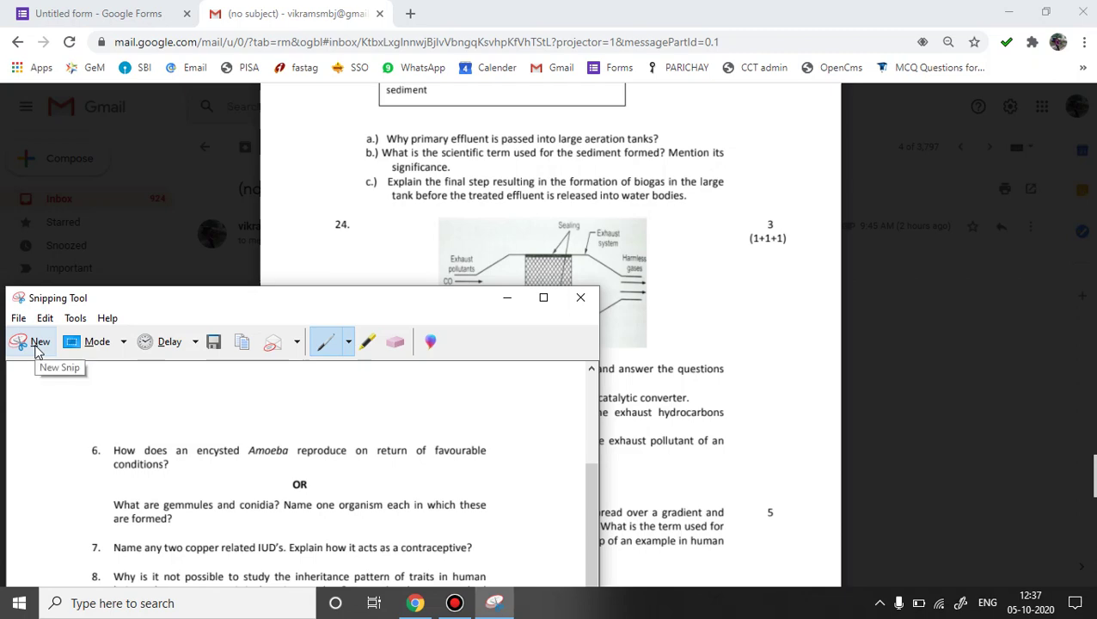
pyautogui.click(36, 348)
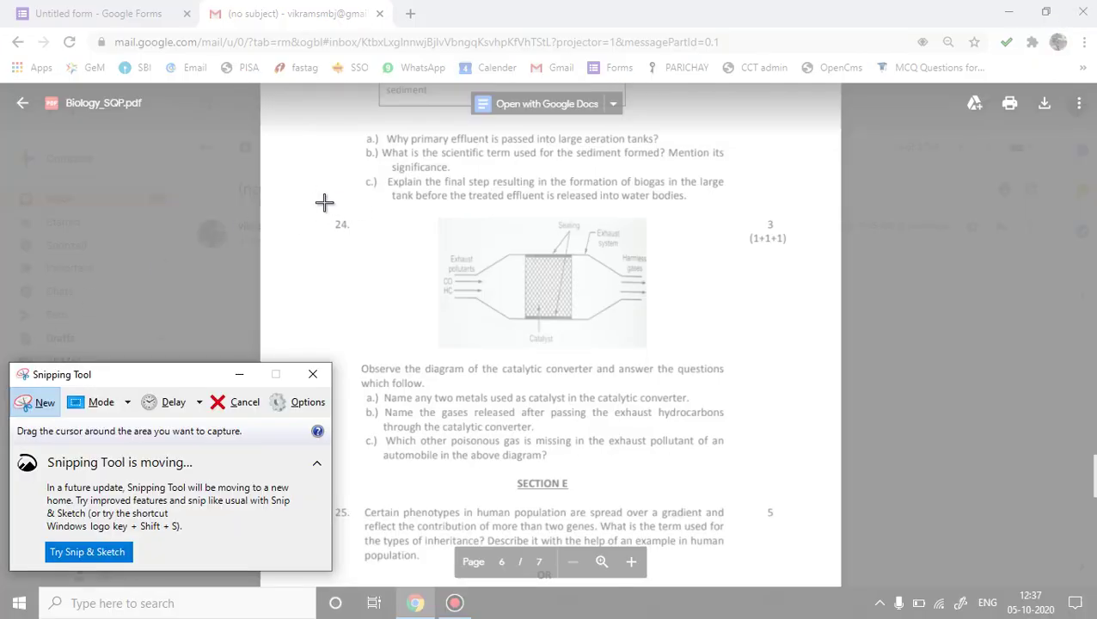
pyautogui.moveTo(321, 203); pyautogui.dragTo(790, 468)
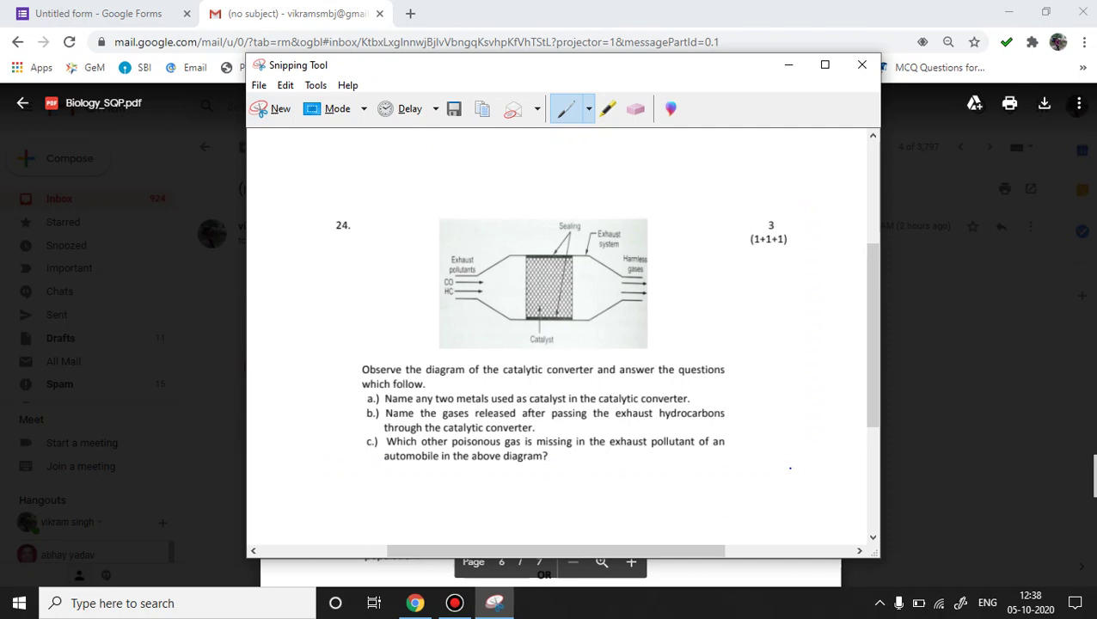
# Save the snip to the Desktop as the JPEG file Q25.
pyautogui.click(453, 109)
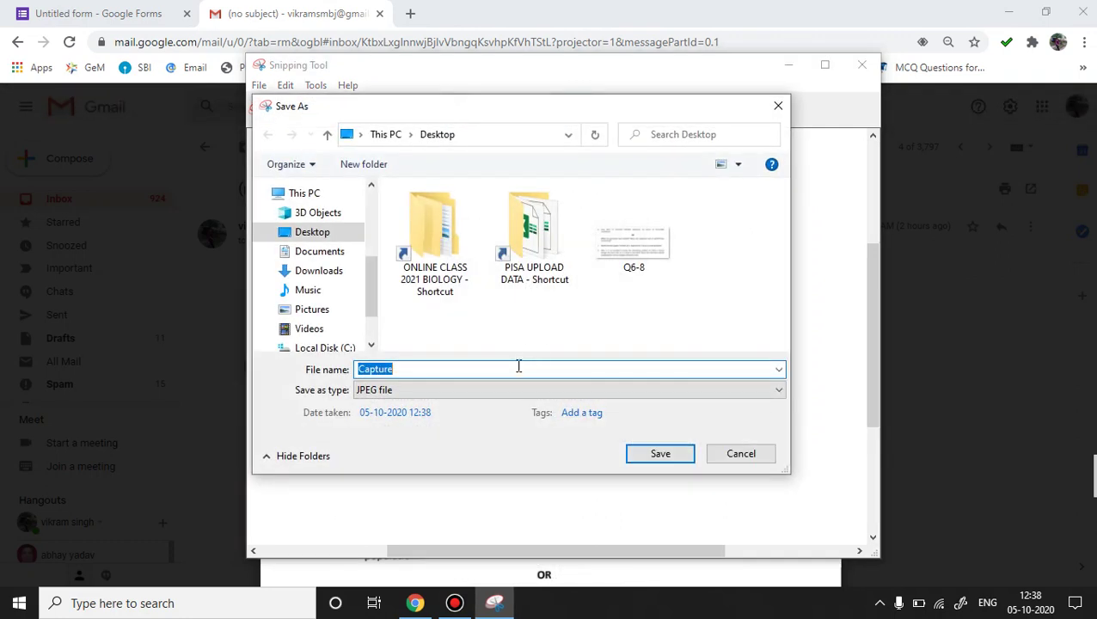
pyautogui.write('Q25')
pyautogui.click(663, 458)
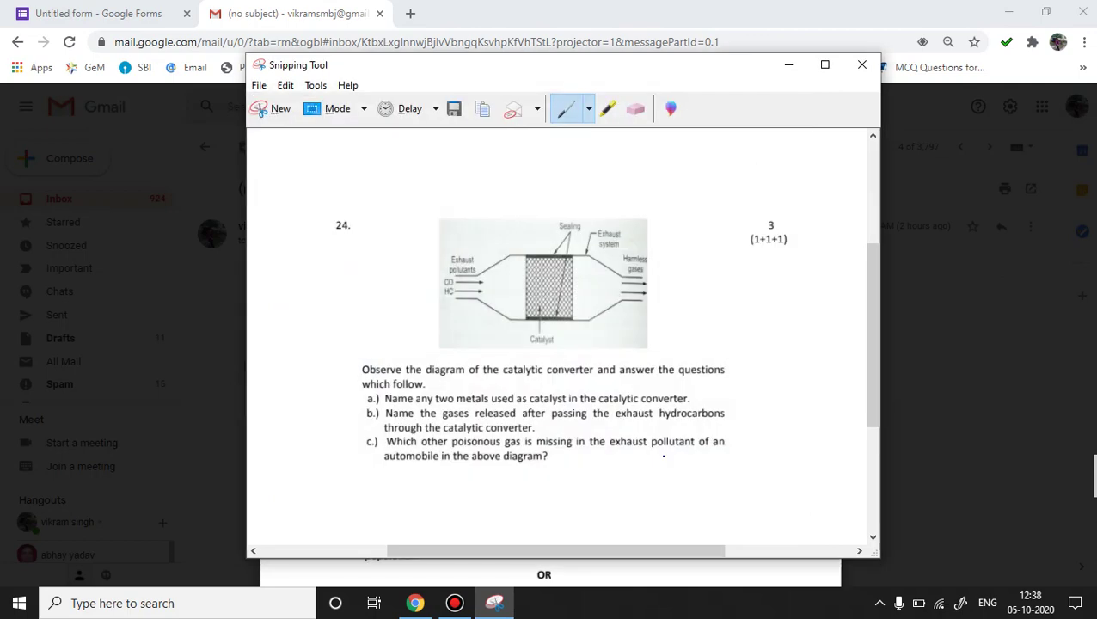
# Insert the Desktop image Q25 into the new blank question in the quiz form.
pyautogui.click(138, 13)
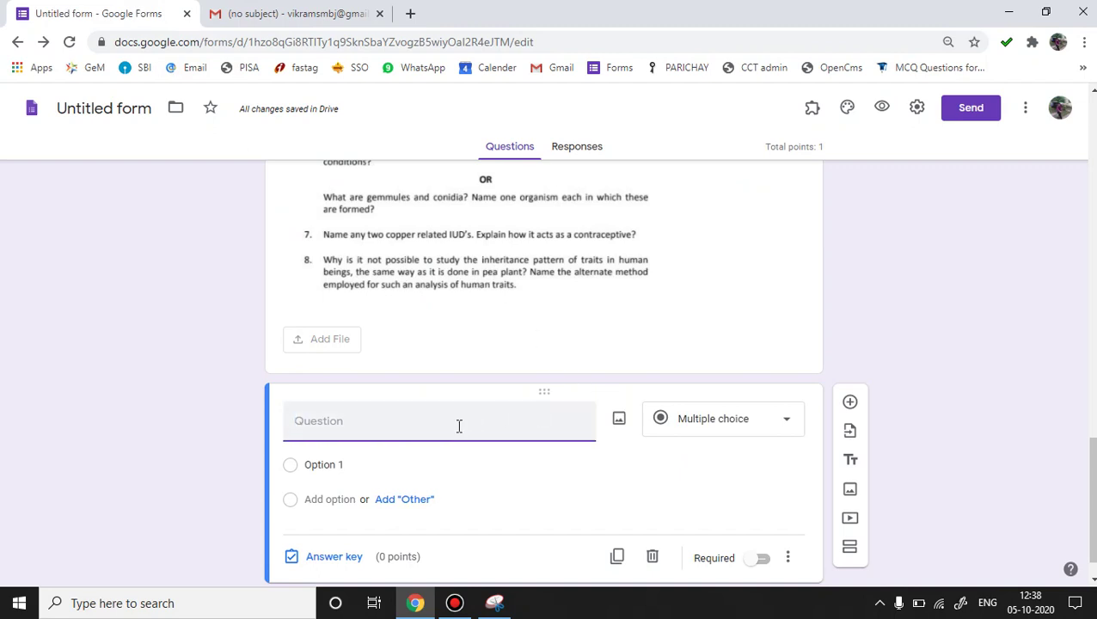
pyautogui.click(619, 424)
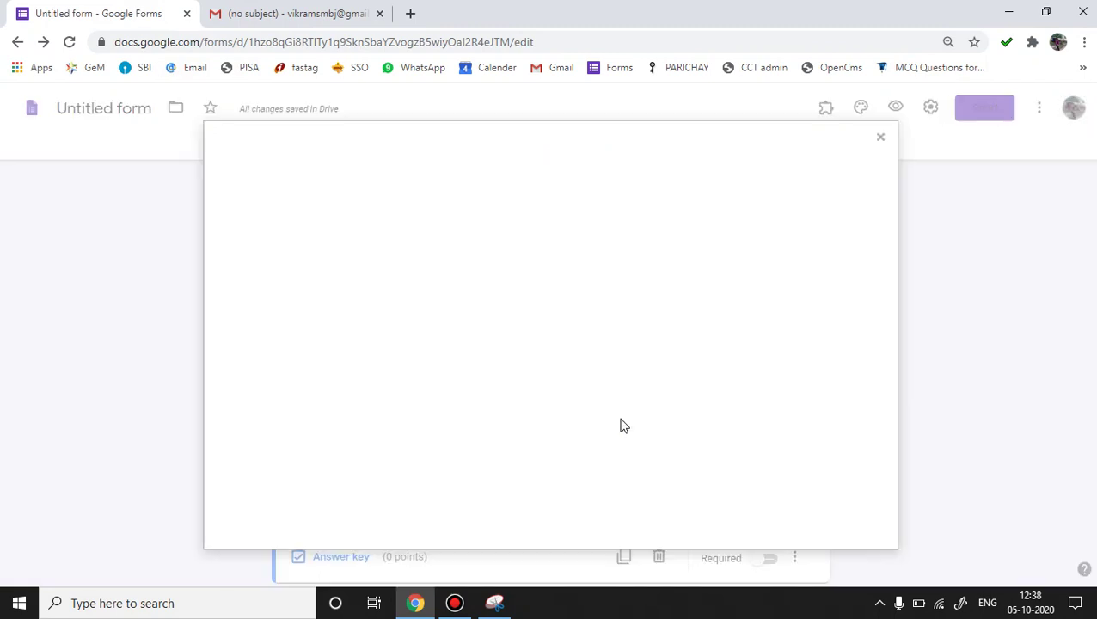
pyautogui.click(558, 434)
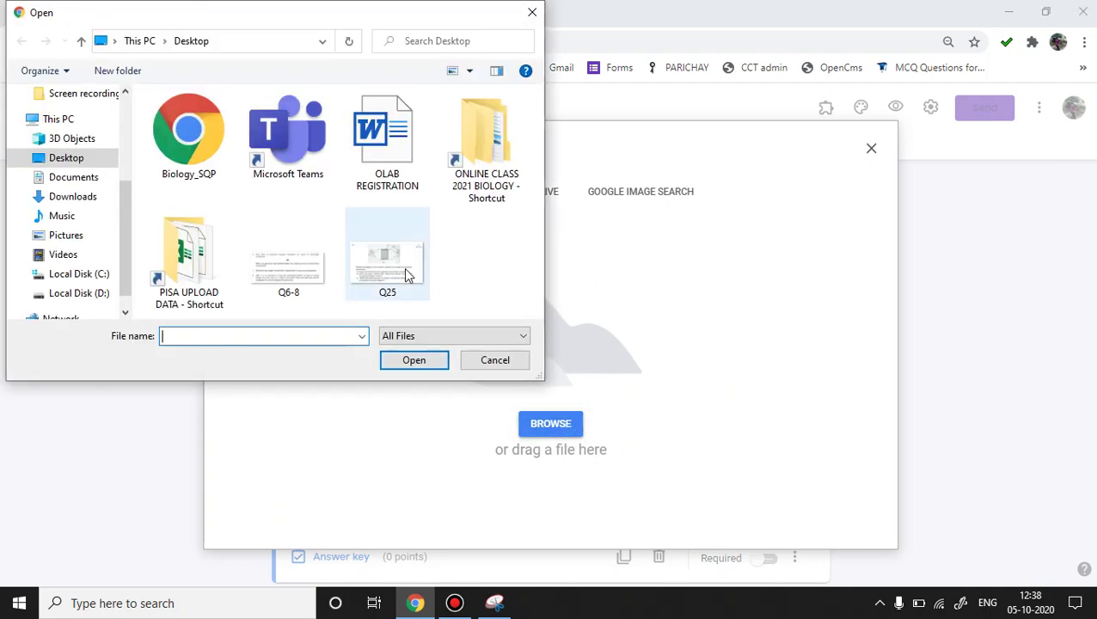
pyautogui.click(409, 277)
pyautogui.click(415, 360)
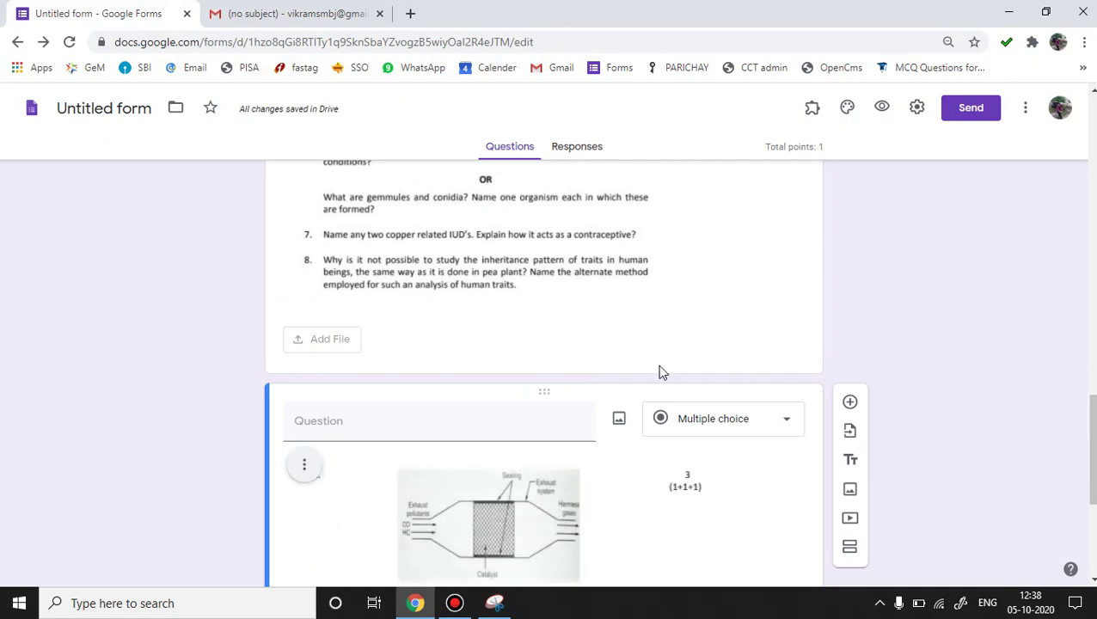
# Change the Q25 catalytic converter question to File upload, accepting one file up to 10 MB.
pyautogui.scroll(-3, 1089, 429)
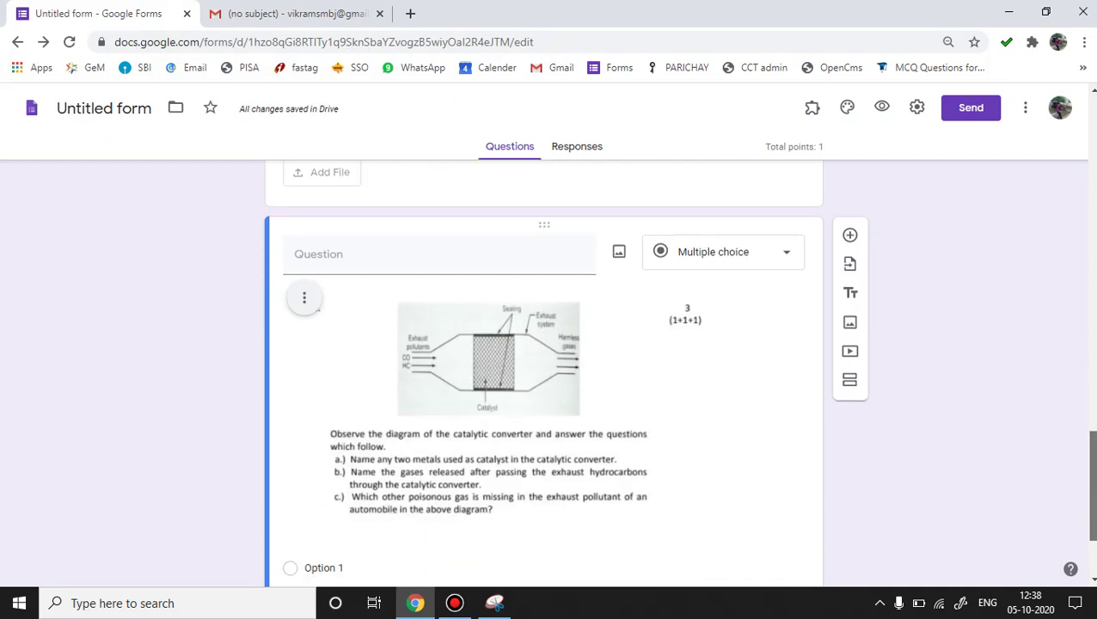
pyautogui.scroll(-1, 544, 370)
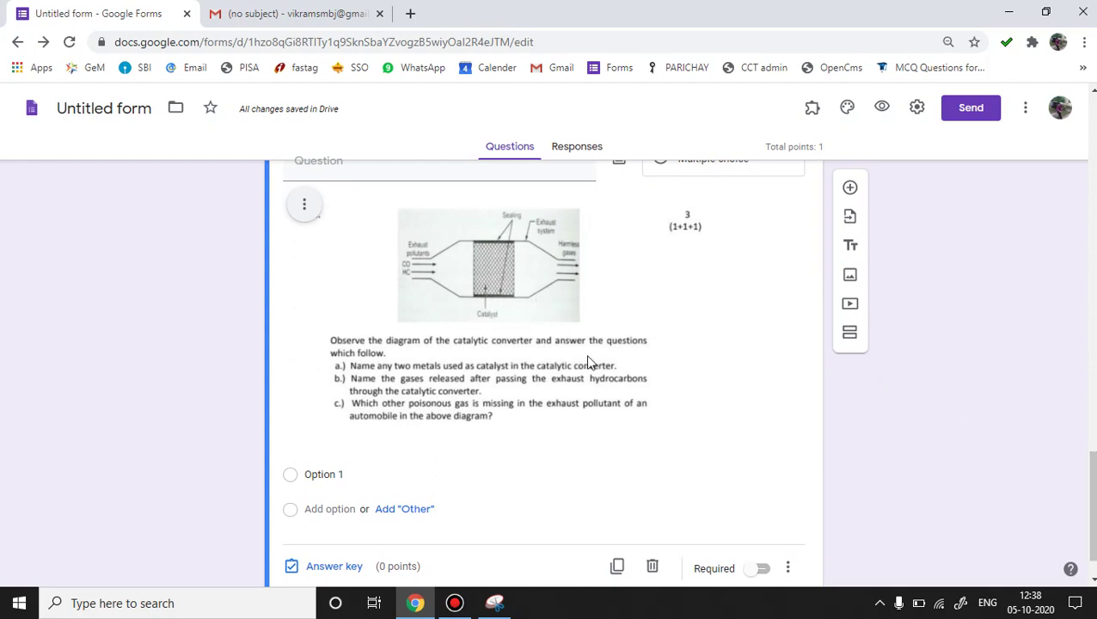
pyautogui.scroll(2, 1086, 488)
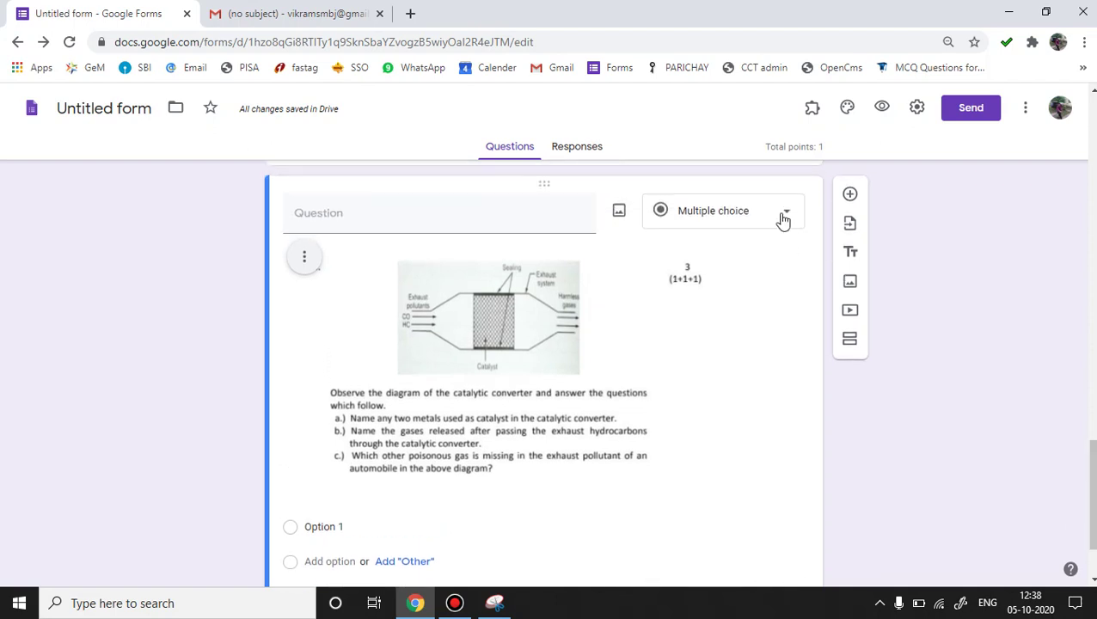
pyautogui.click(783, 217)
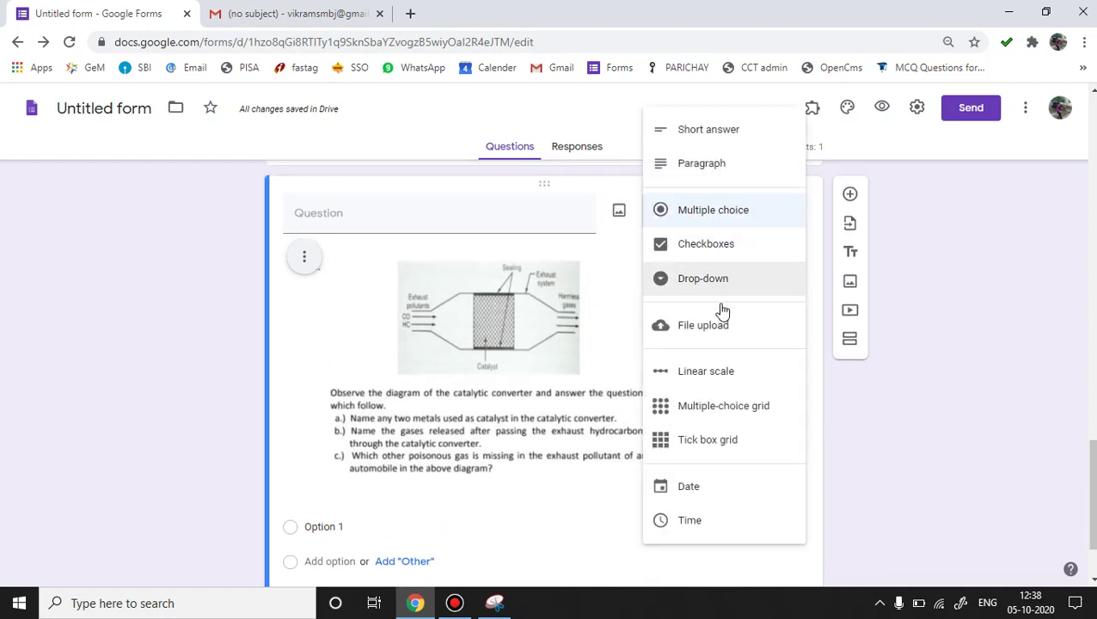
pyautogui.click(712, 332)
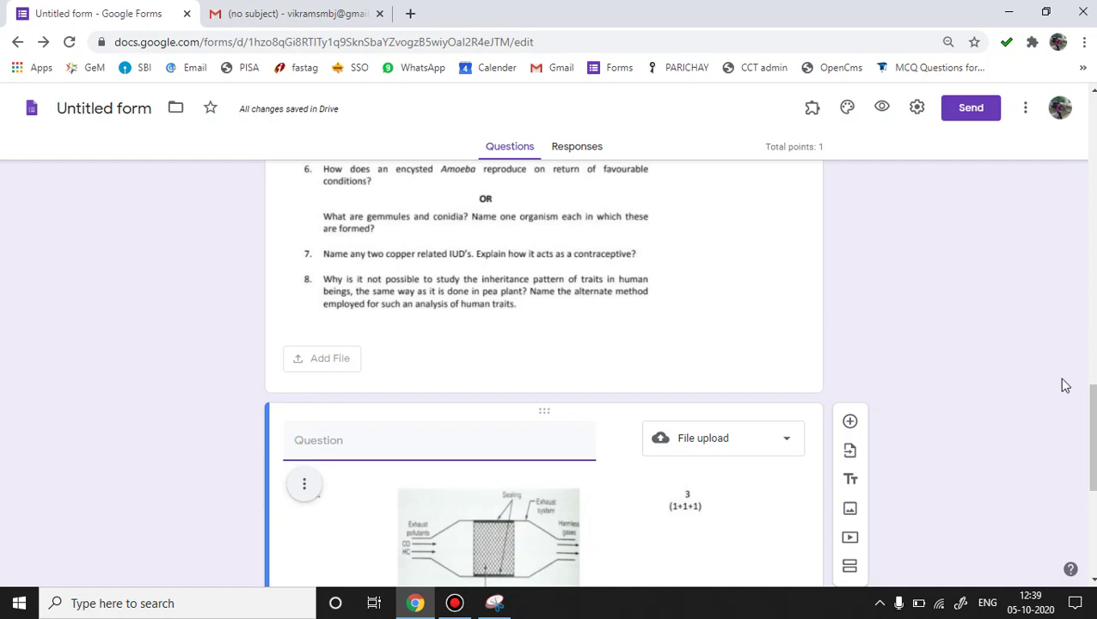
pyautogui.scroll(-1, 1091, 414)
pyautogui.scroll(-4, 1090, 415)
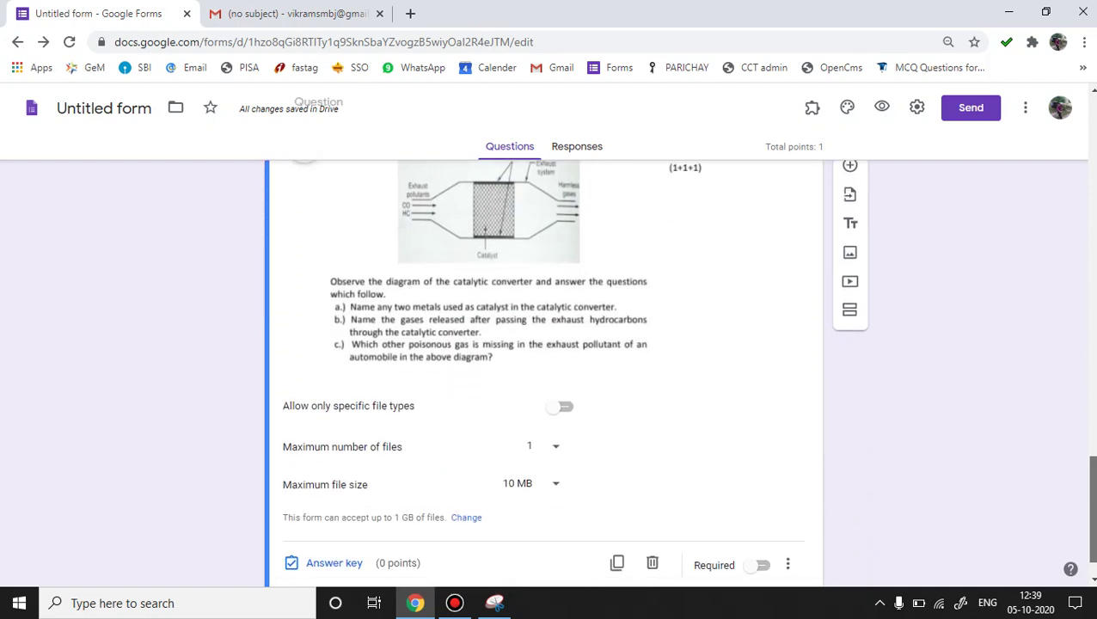
pyautogui.moveTo(1091, 515); pyautogui.dragTo(1074, 94)
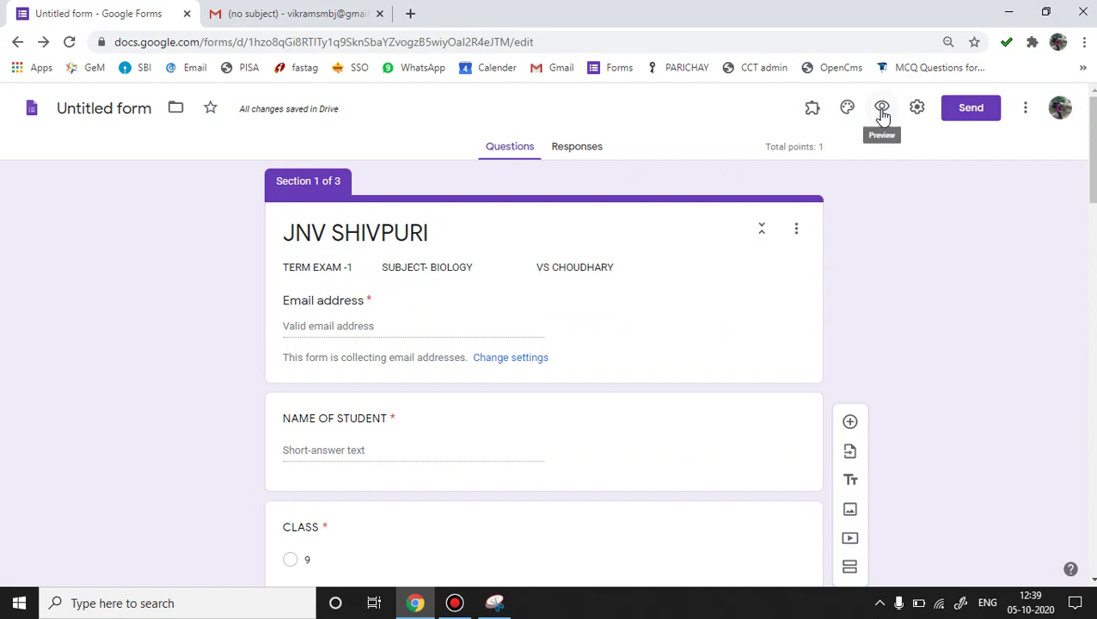
# Preview the JNV SHIVPURI quiz as a respondent and scroll through its opening fields.
pyautogui.click(882, 112)
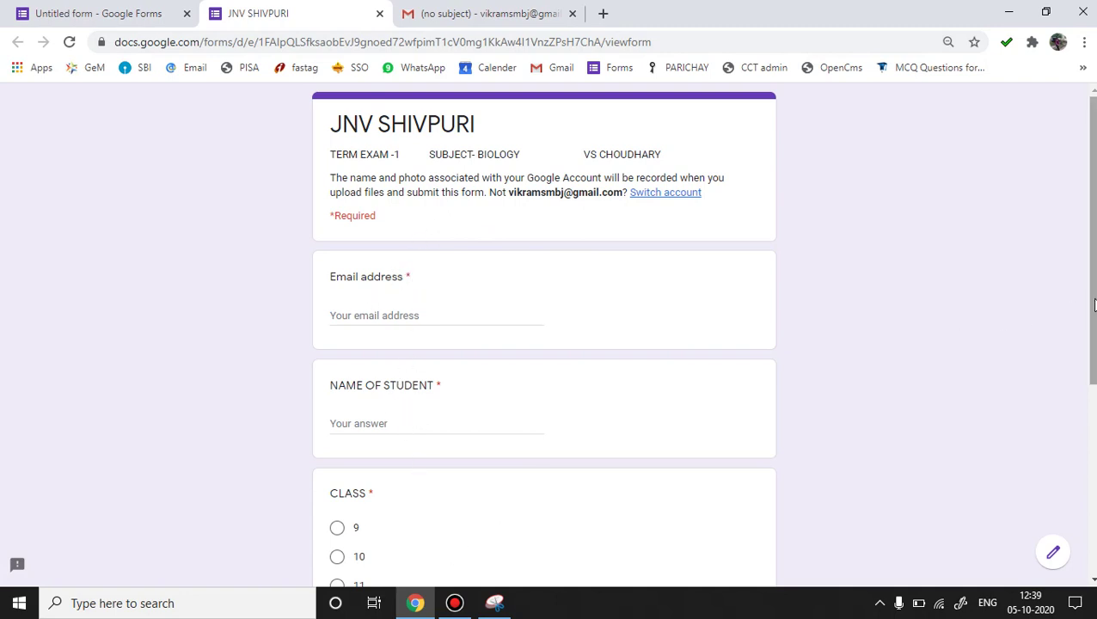
pyautogui.scroll(-2, 1091, 343)
pyautogui.scroll(-2, 544, 335)
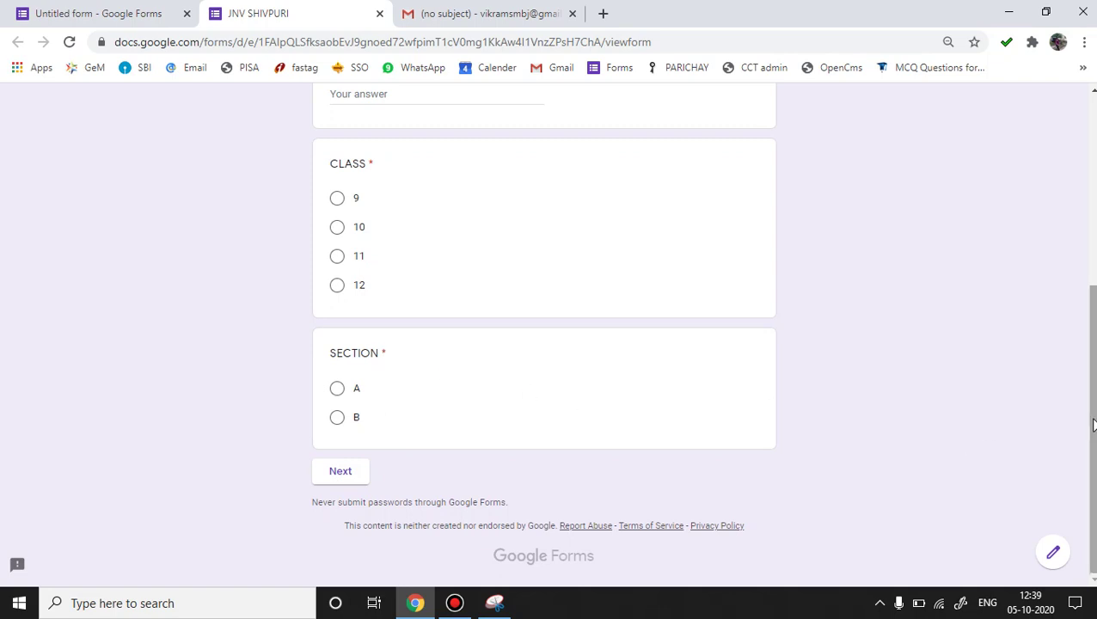
pyautogui.moveTo(1092, 421); pyautogui.dragTo(1094, 289)
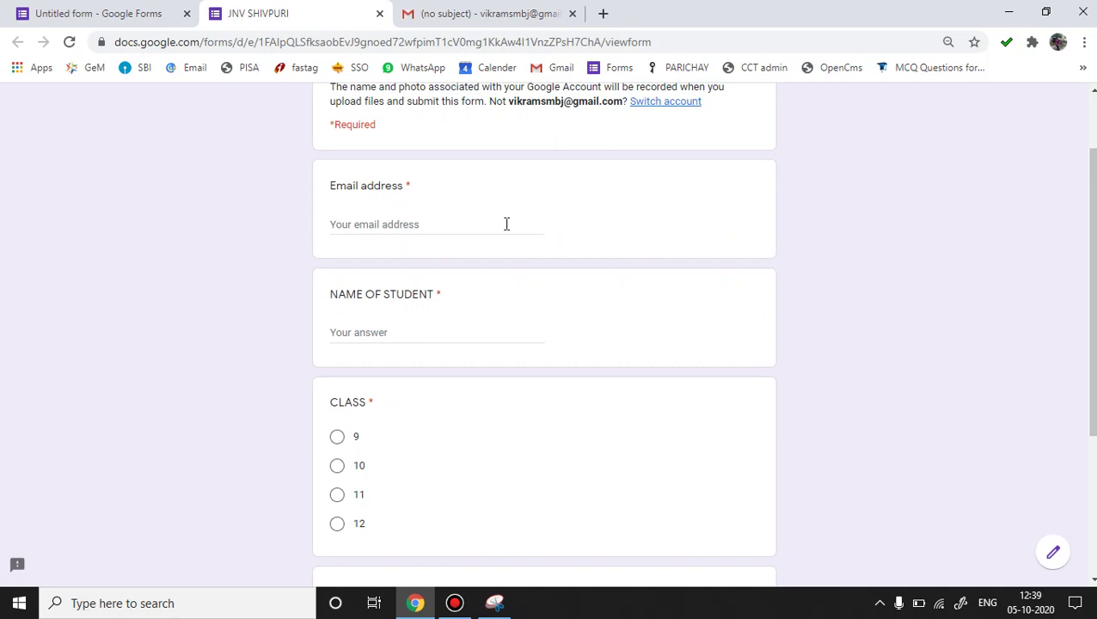
# Enter 'A' as the test email and student name, choose class 12, and continue to Section A.
pyautogui.click(446, 226)
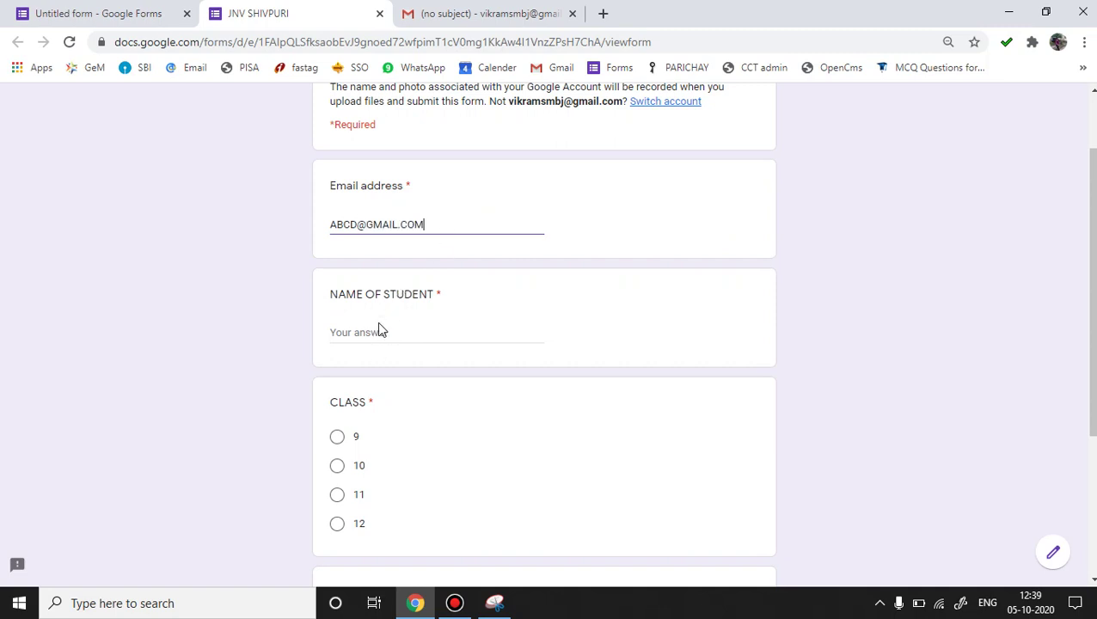
pyautogui.click(376, 334)
pyautogui.write('ABCD')
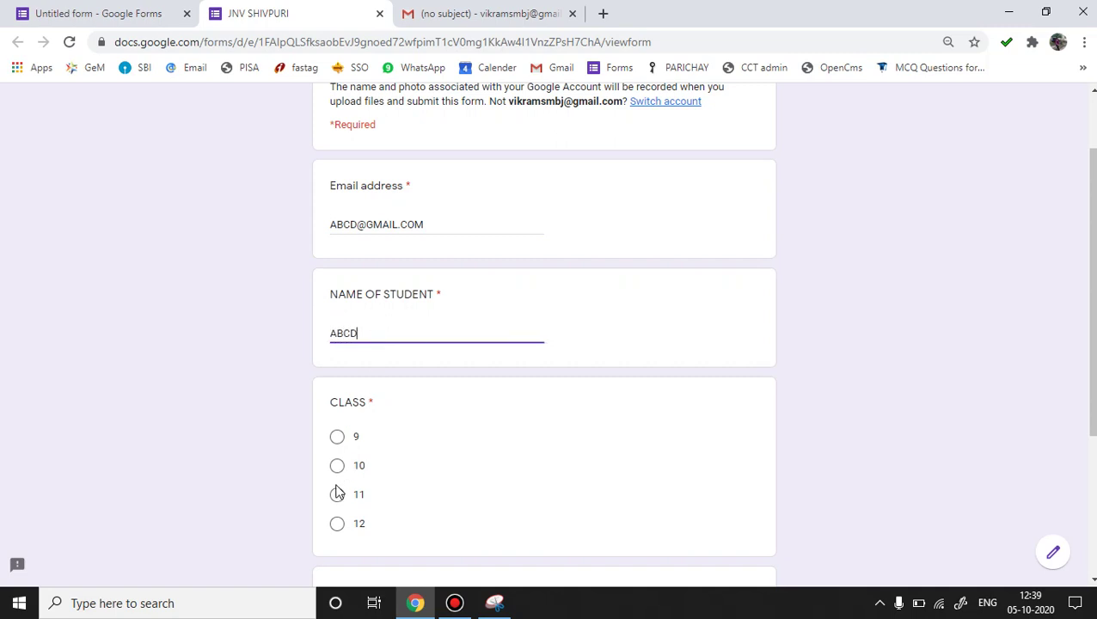
pyautogui.click(337, 524)
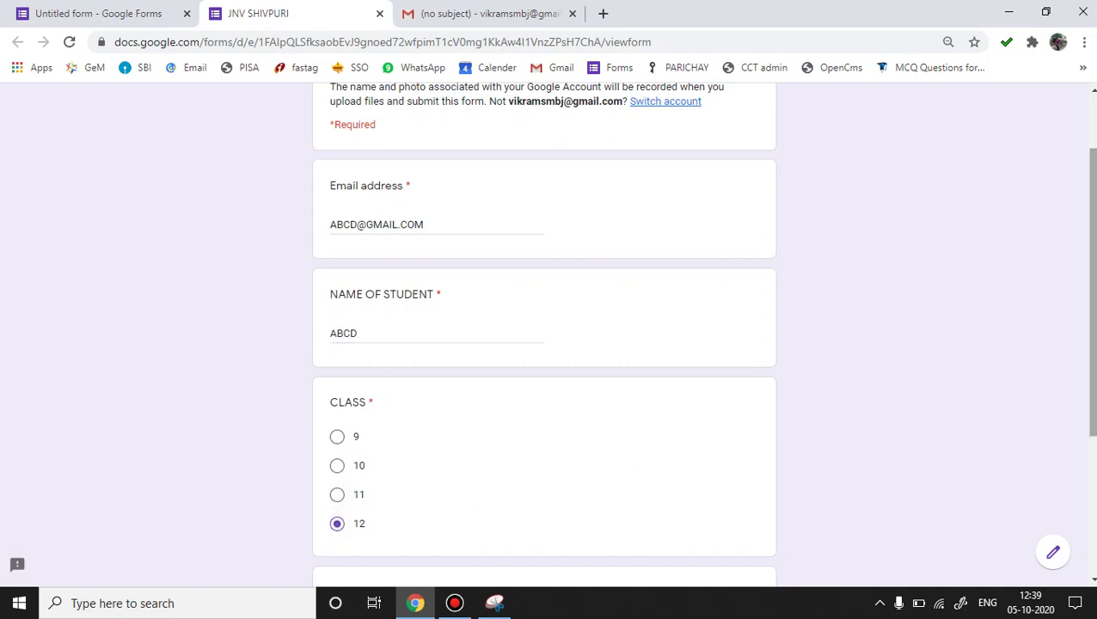
pyautogui.scroll(-2, 584, 519)
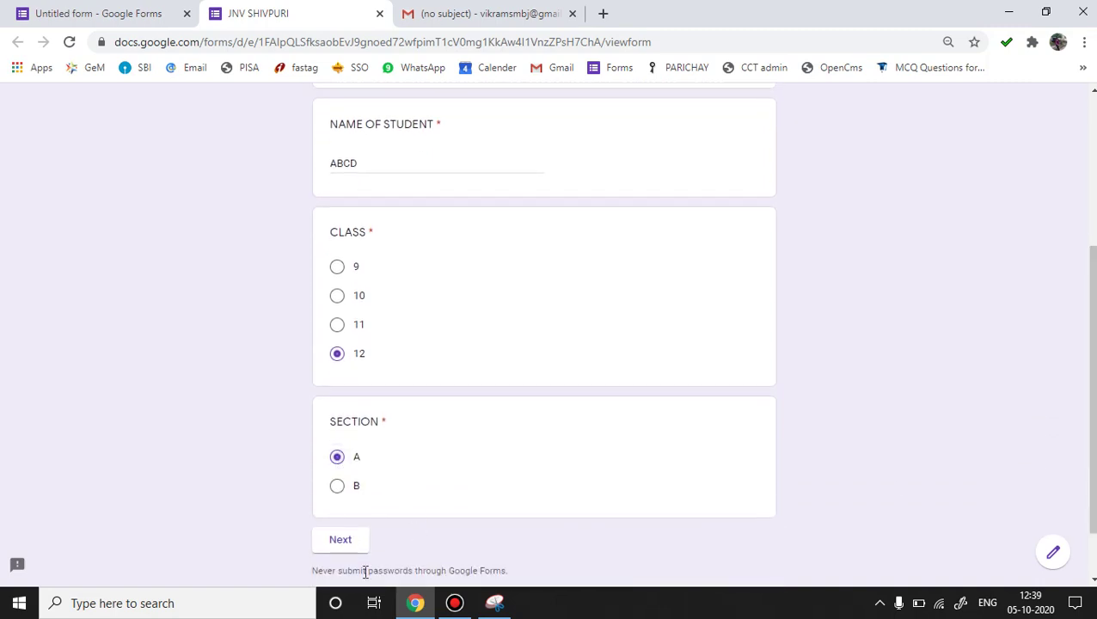
pyautogui.click(341, 540)
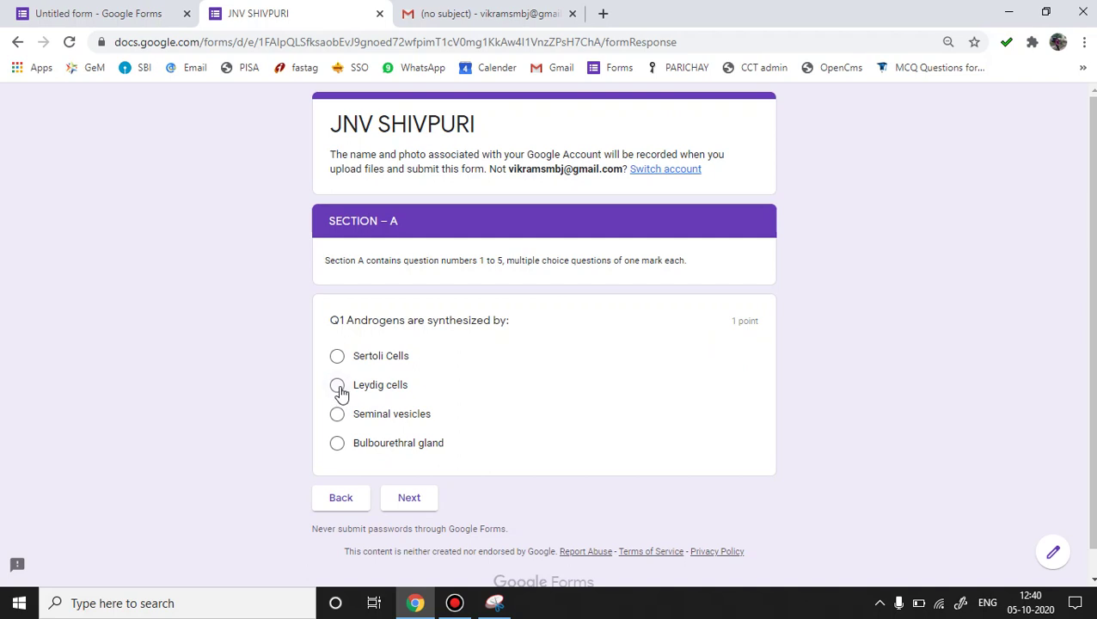
# Answer Q1 with Leydig cells and continue to the Section B upload page.
pyautogui.click(338, 388)
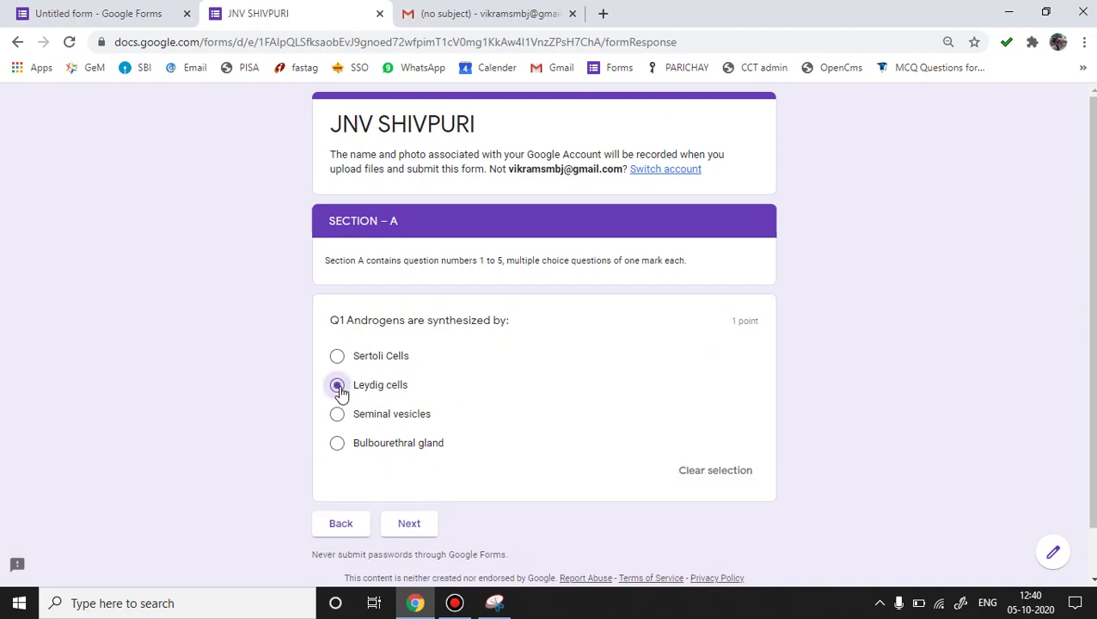
pyautogui.click(410, 524)
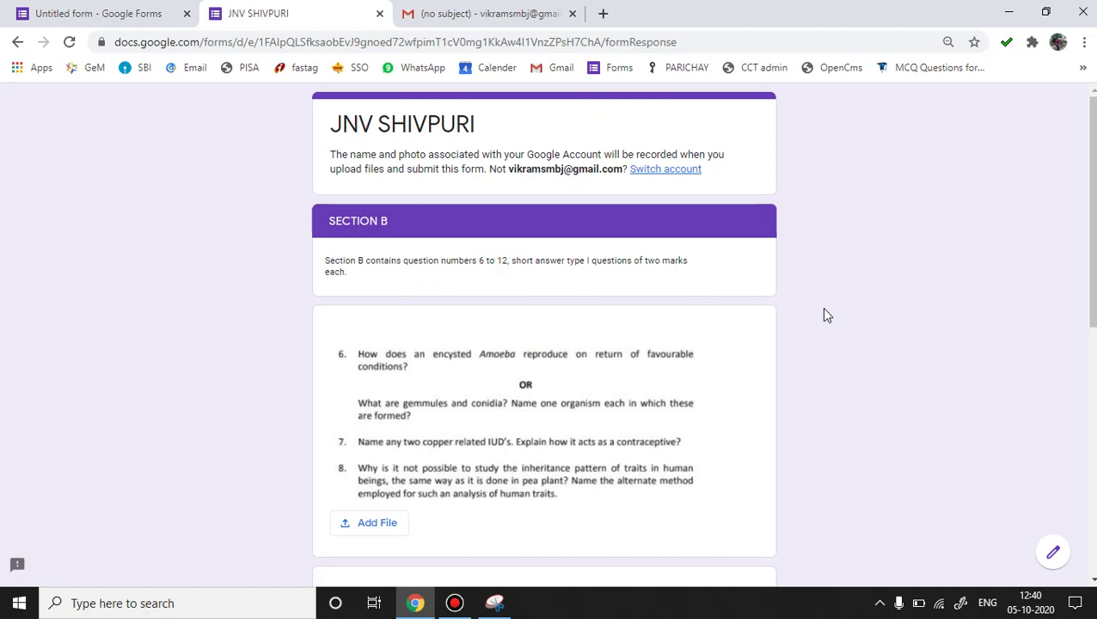
pyautogui.moveTo(1088, 281); pyautogui.dragTo(1088, 352)
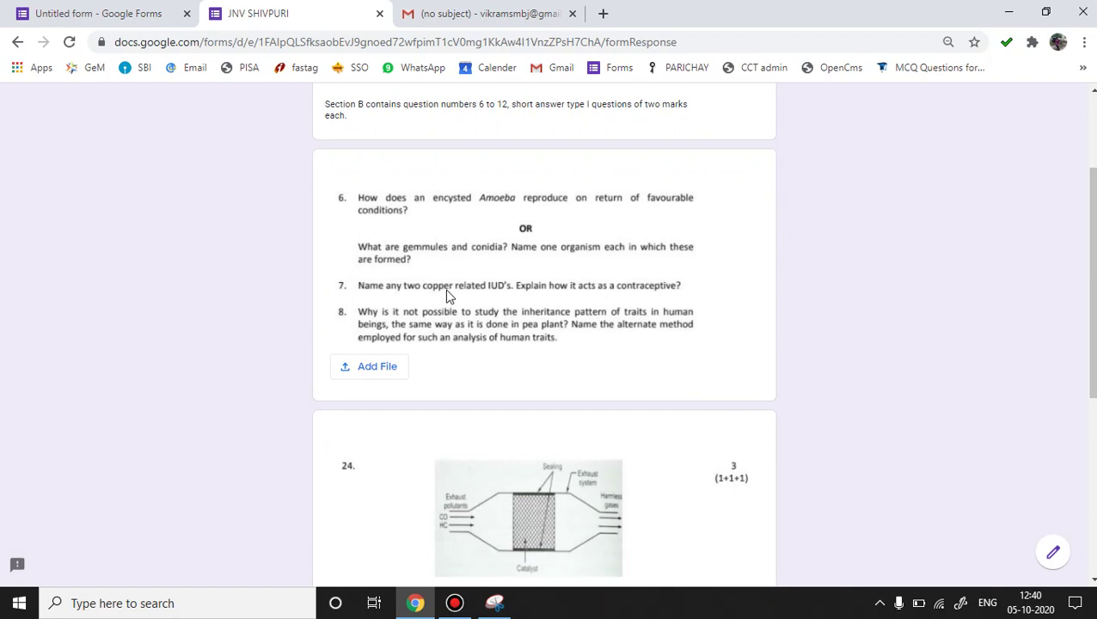
# Upload Q25.JPG from the computer as the questions 6–8 answer and open it in Drive.
pyautogui.click(378, 370)
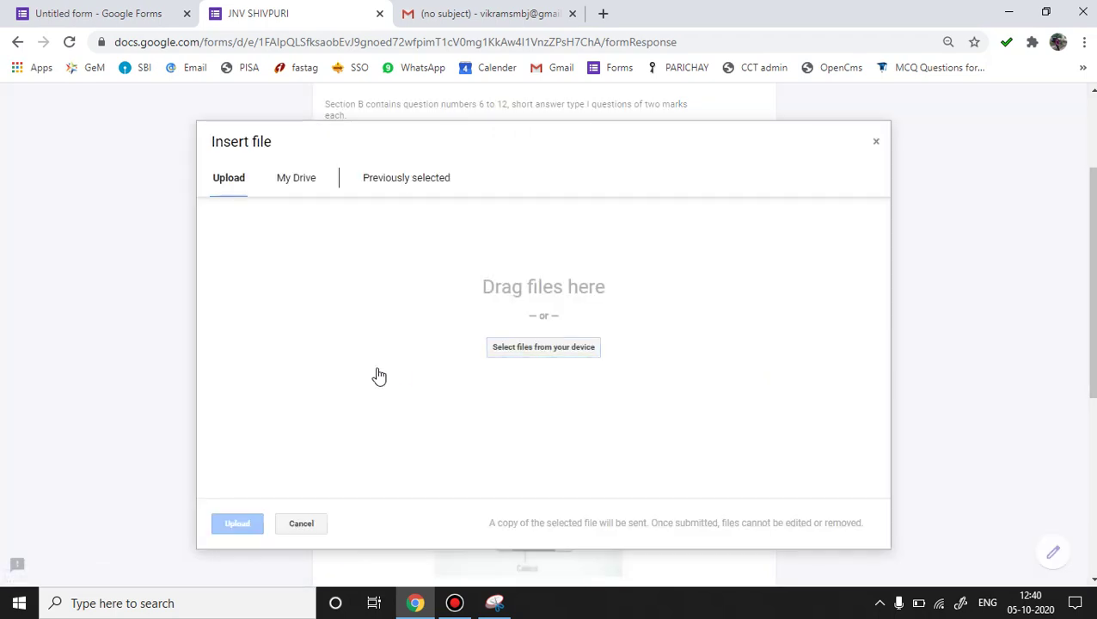
pyautogui.click(521, 352)
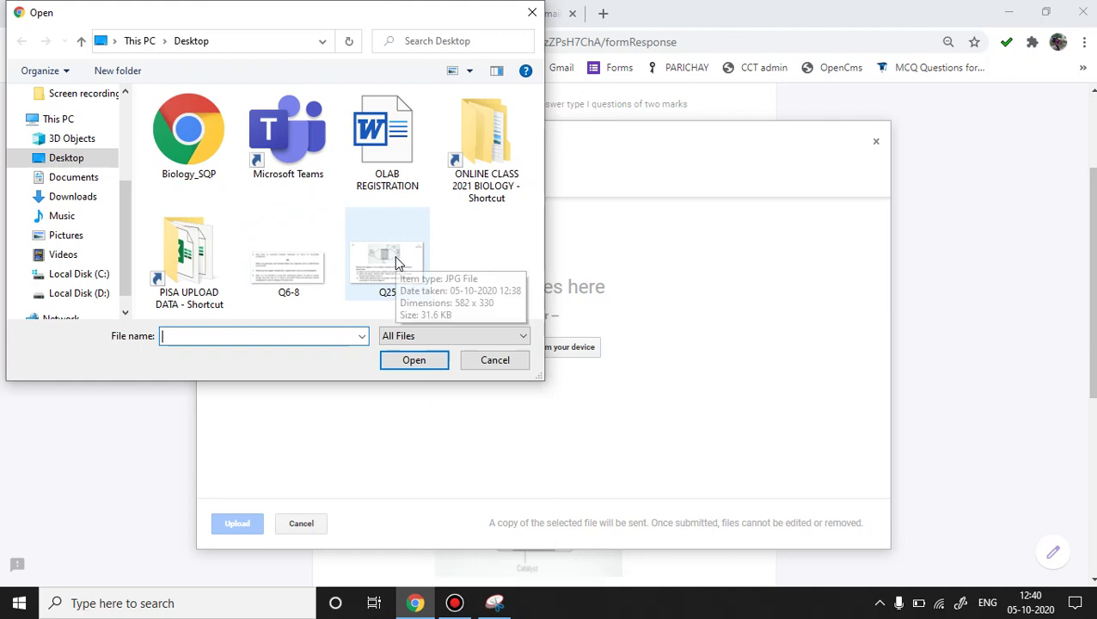
pyautogui.click(394, 255)
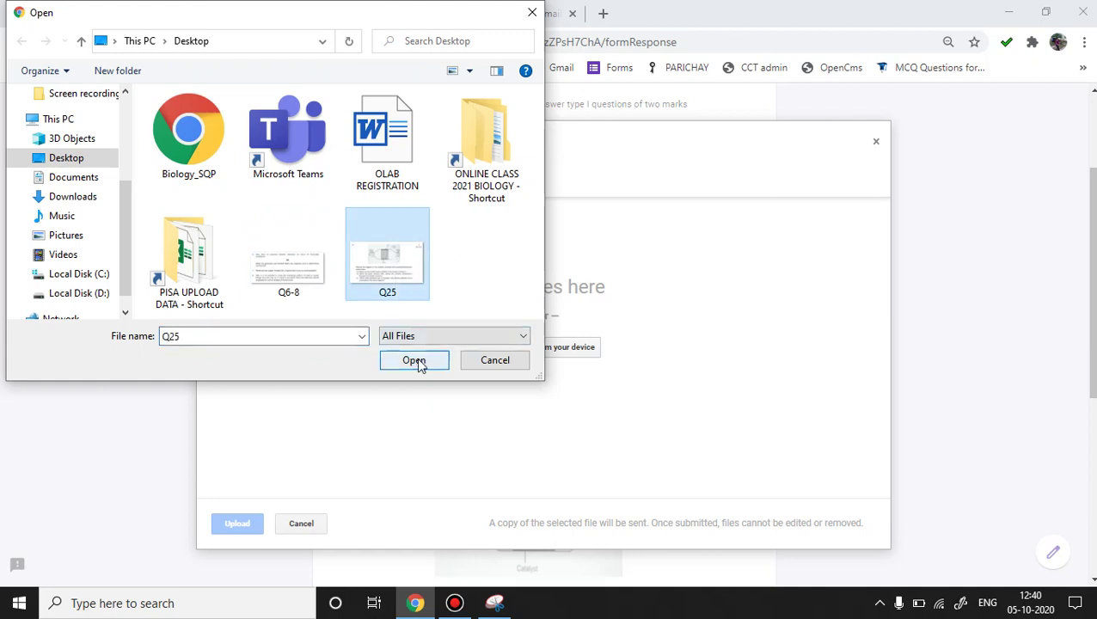
pyautogui.click(416, 360)
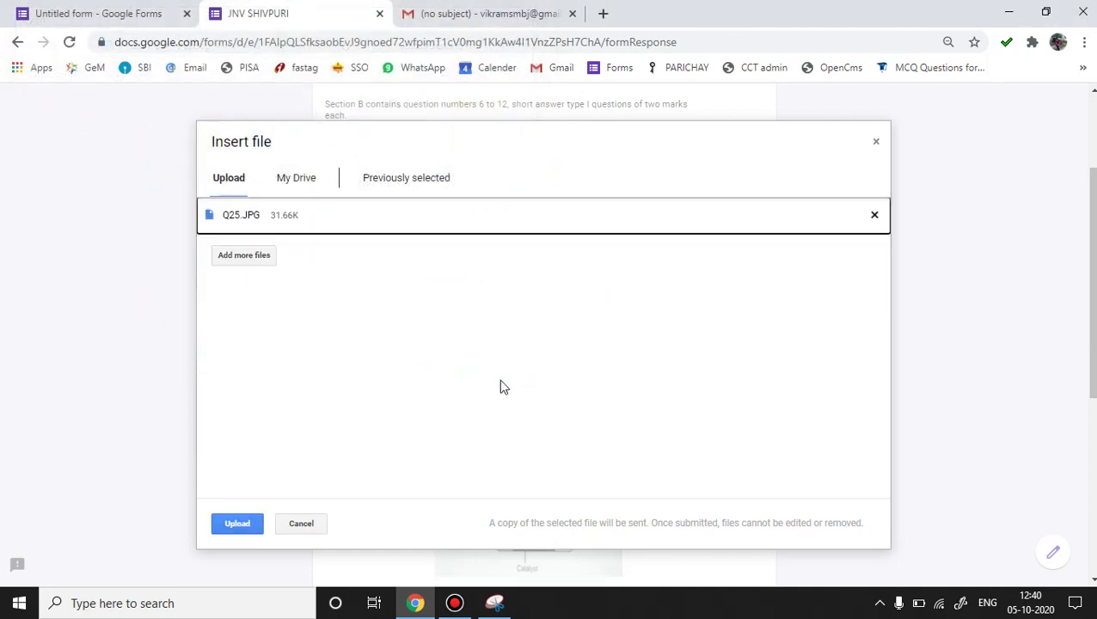
pyautogui.click(237, 526)
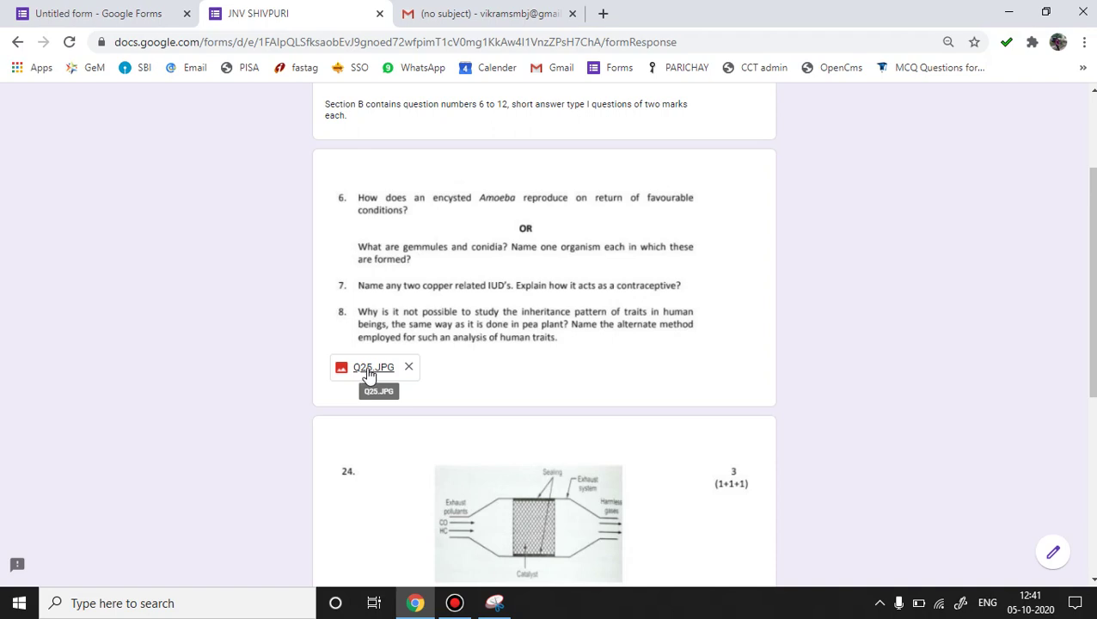
pyautogui.click(368, 375)
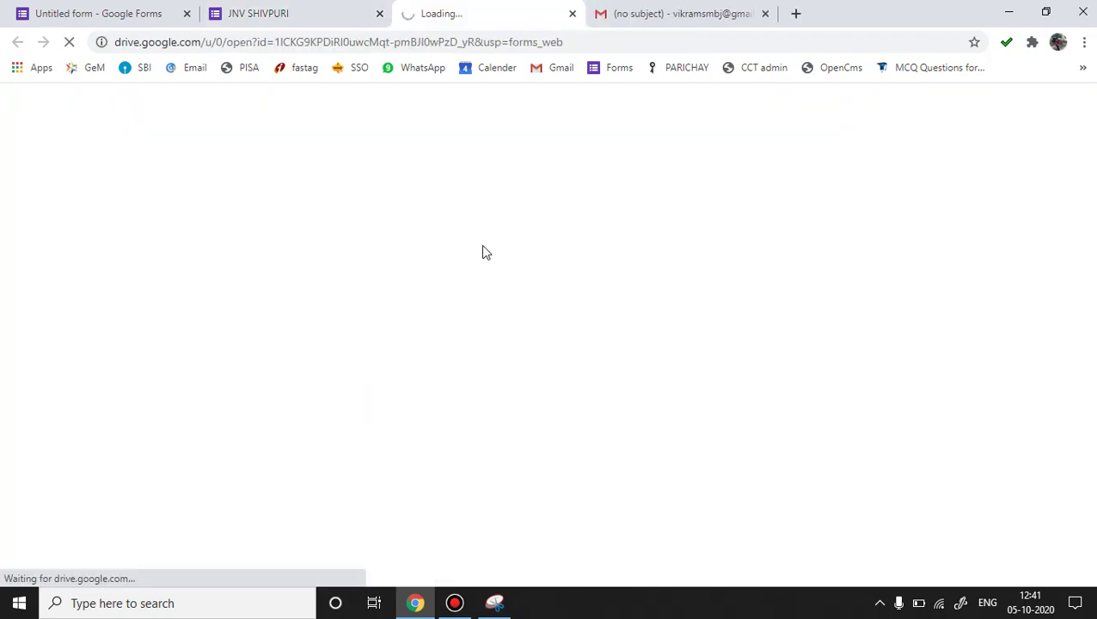